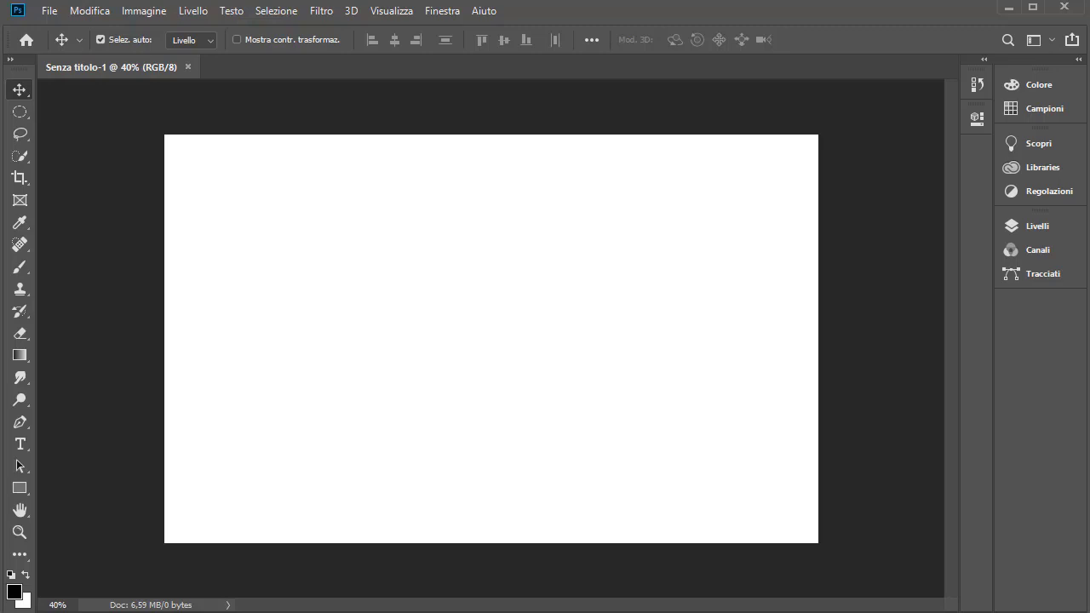
Step: Switch to the Brush tool (B) and drag its options-bar preset picker larger
{"action": "key", "text": "b"}
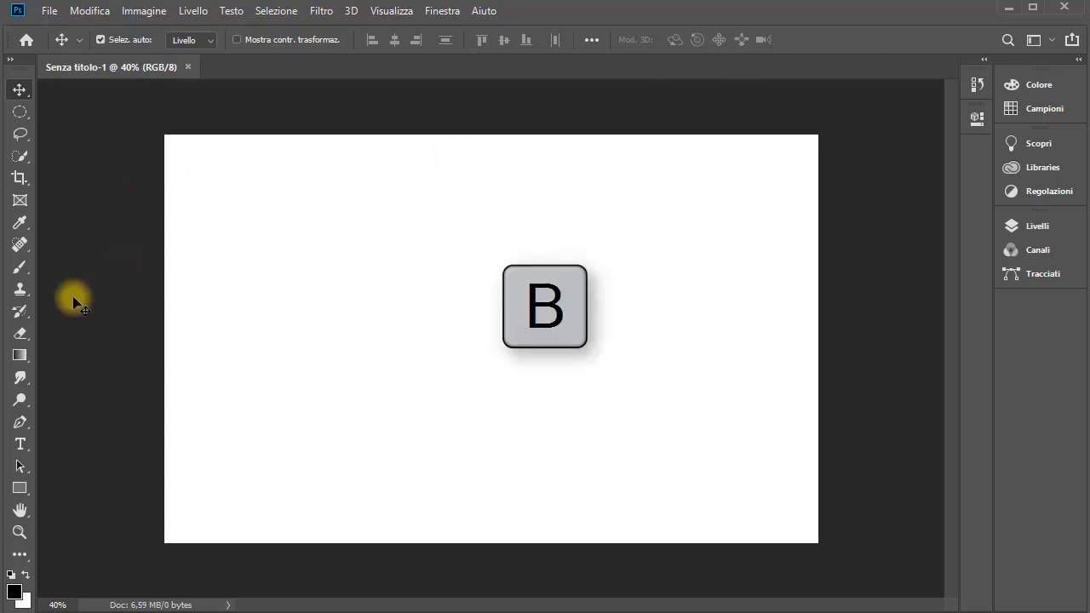
{"action": "left_click", "coordinate": [23, 269]}
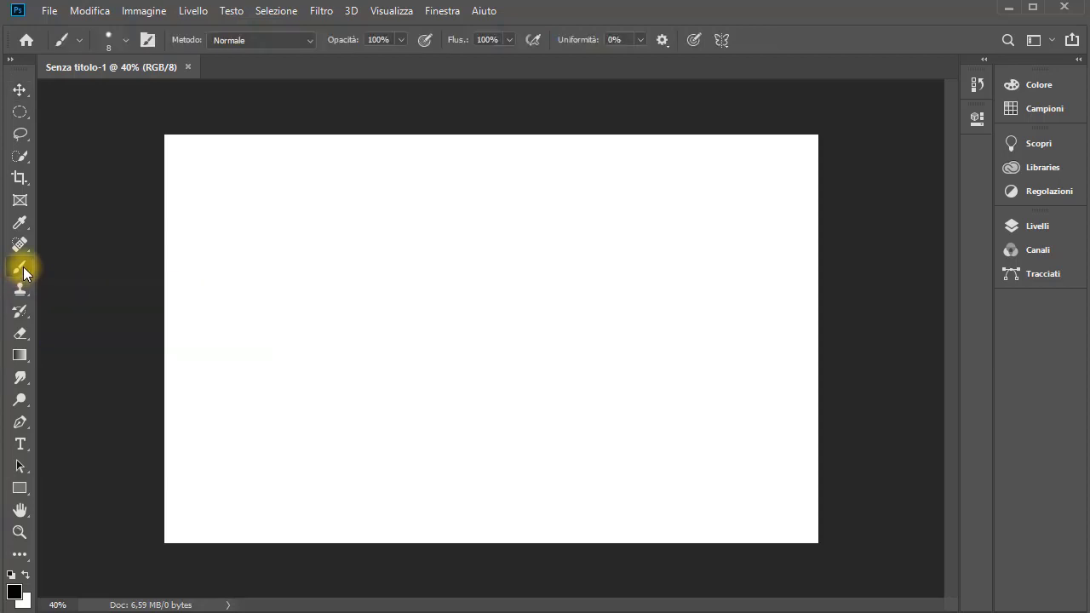
{"action": "left_click", "coordinate": [125, 39]}
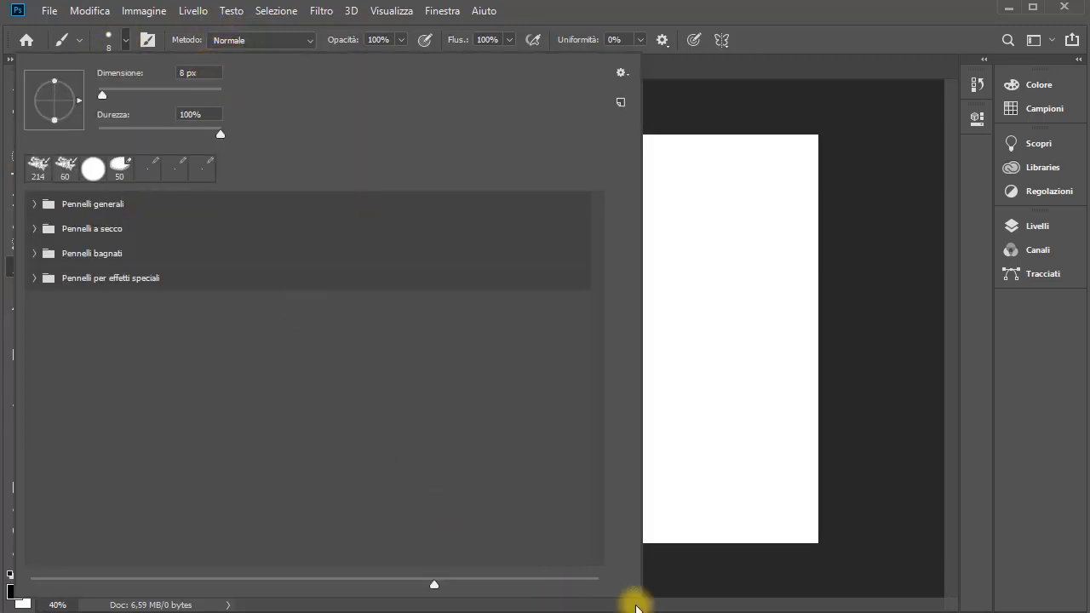
{"action": "mouse_move", "coordinate": [634, 590]}
{"action": "left_mouse_down"}
{"action": "mouse_move", "coordinate": [875, 509]}
{"action": "mouse_move", "coordinate": [674, 540]}
{"action": "mouse_move", "coordinate": [579, 571]}
{"action": "mouse_move", "coordinate": [650, 533]}
{"action": "mouse_move", "coordinate": [678, 578]}
{"action": "mouse_move", "coordinate": [652, 533]}
{"action": "mouse_move", "coordinate": [642, 548]}
{"action": "left_mouse_up"}
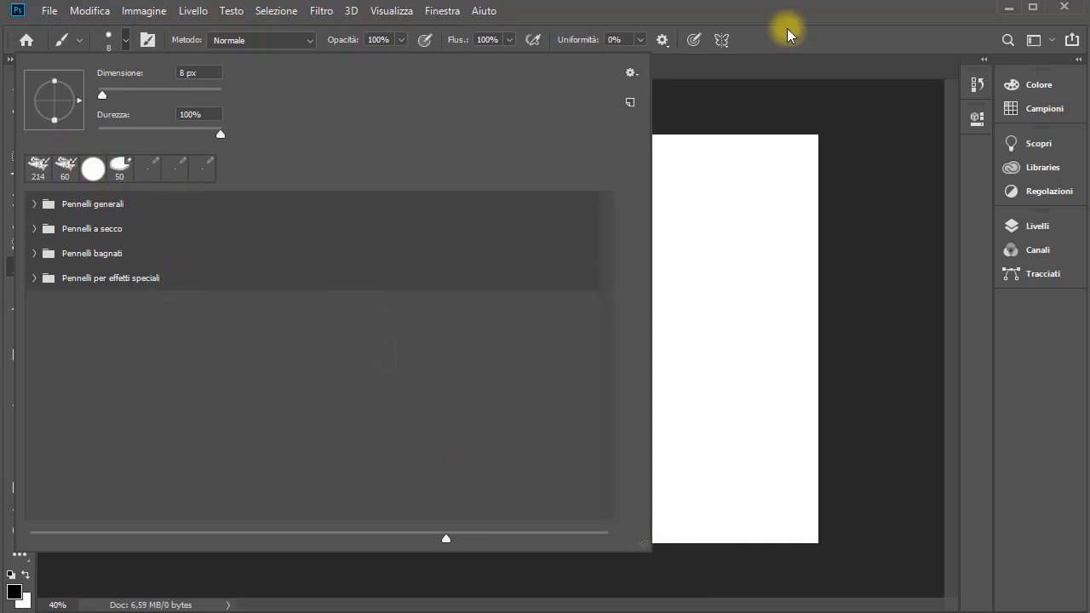
{"action": "key", "text": "Escape"}
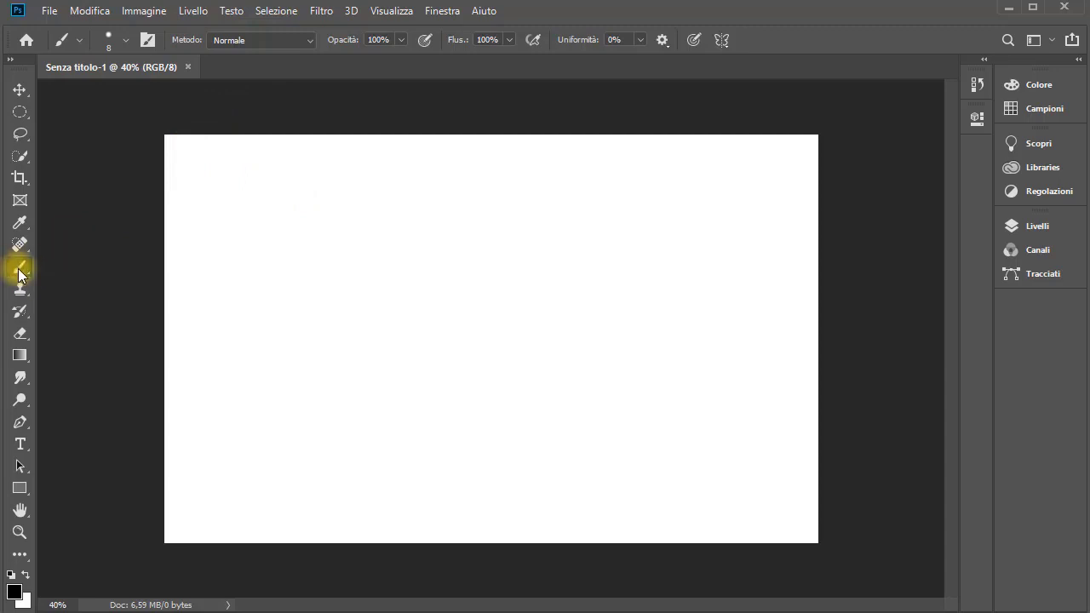
Step: Test the right-click brush picker on the canvas and fit the canvas to the window (Ctrl+0)
{"action": "right_click", "coordinate": [182, 148]}
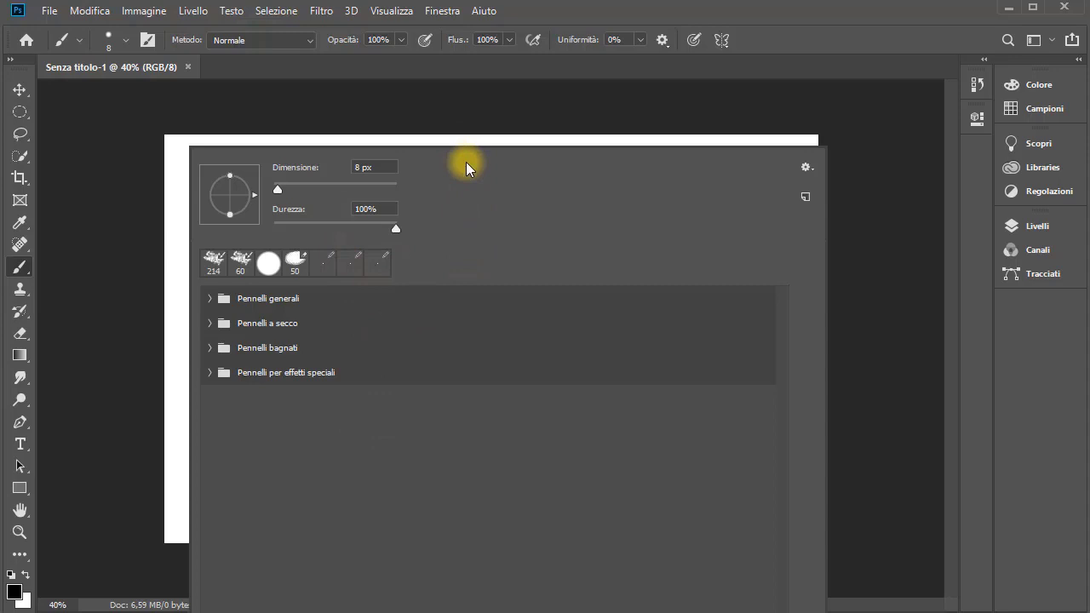
{"action": "key", "text": "Escape"}
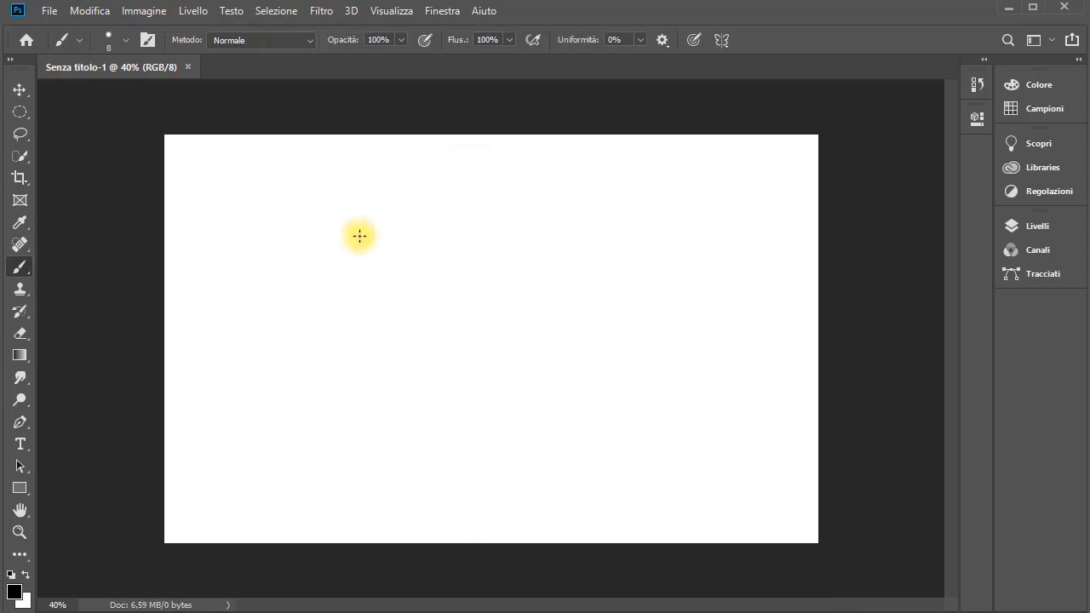
{"action": "key", "text": "ctrl+0"}
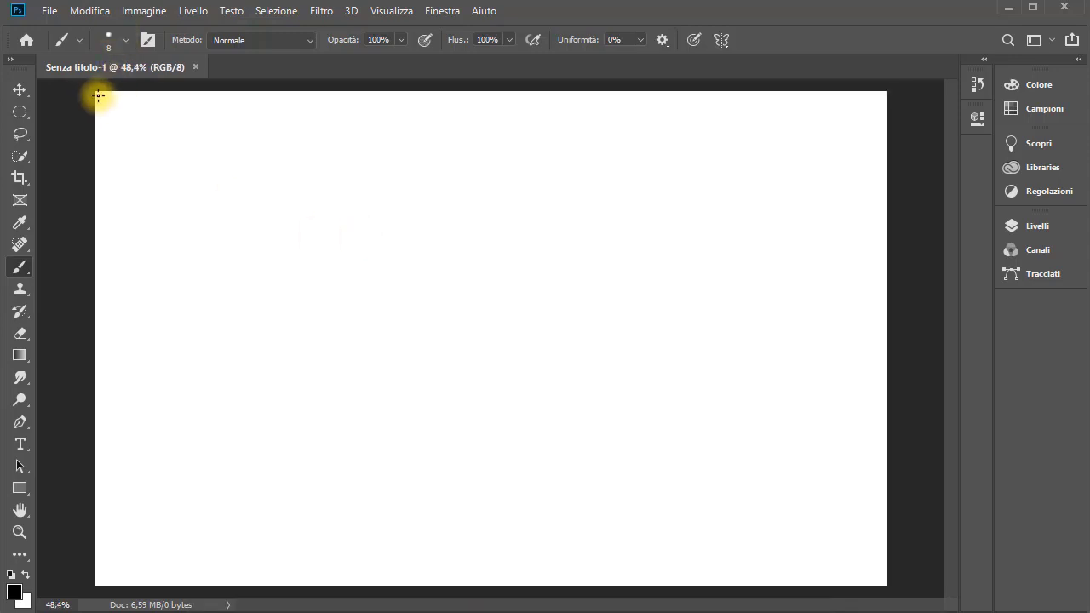
{"action": "right_click", "coordinate": [101, 96]}
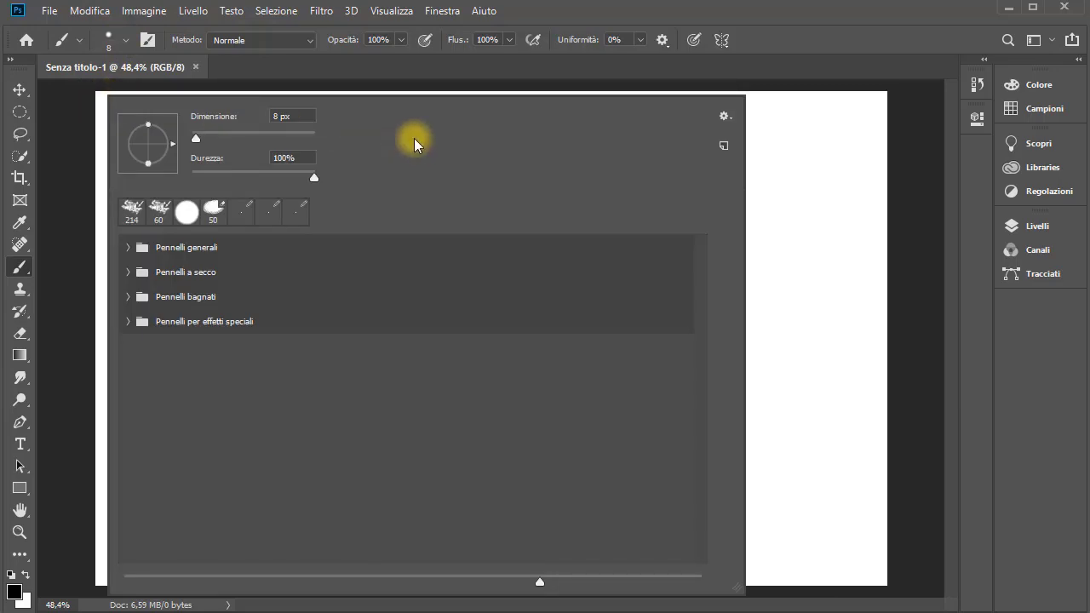
{"action": "key", "text": "Escape"}
Step: Reopen the on-canvas brush picker and resize it wider and shorter
{"action": "right_click", "coordinate": [801, 357]}
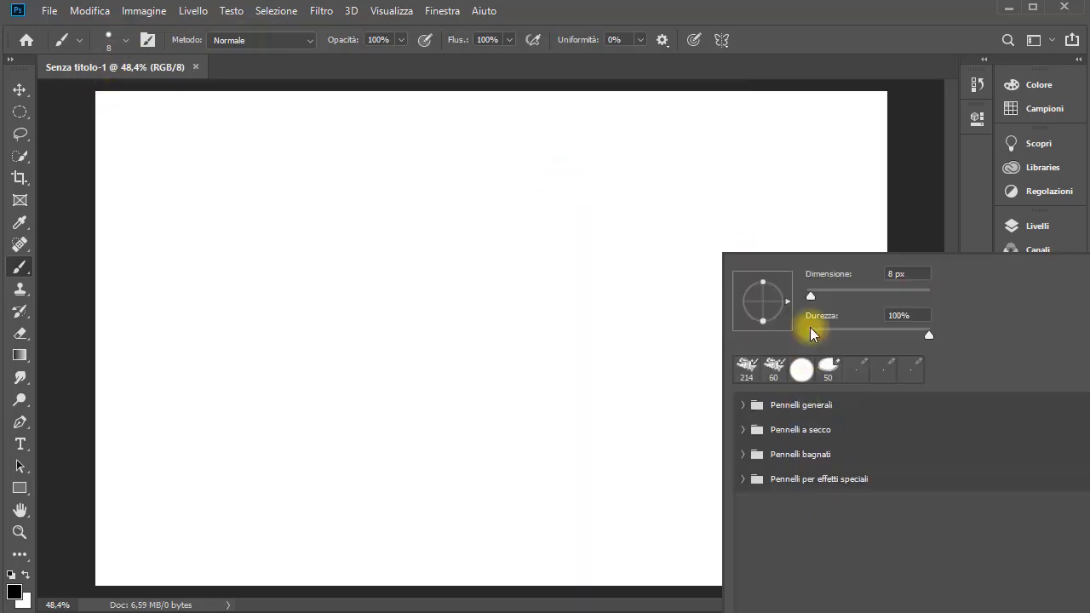
{"action": "key", "text": "Escape"}
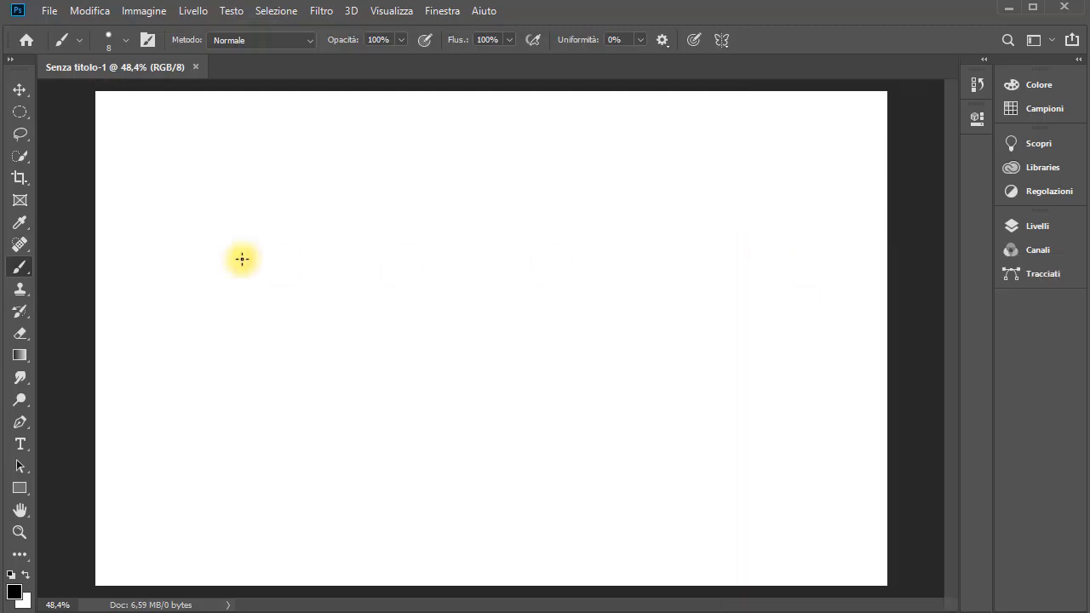
{"action": "right_click", "coordinate": [100, 94]}
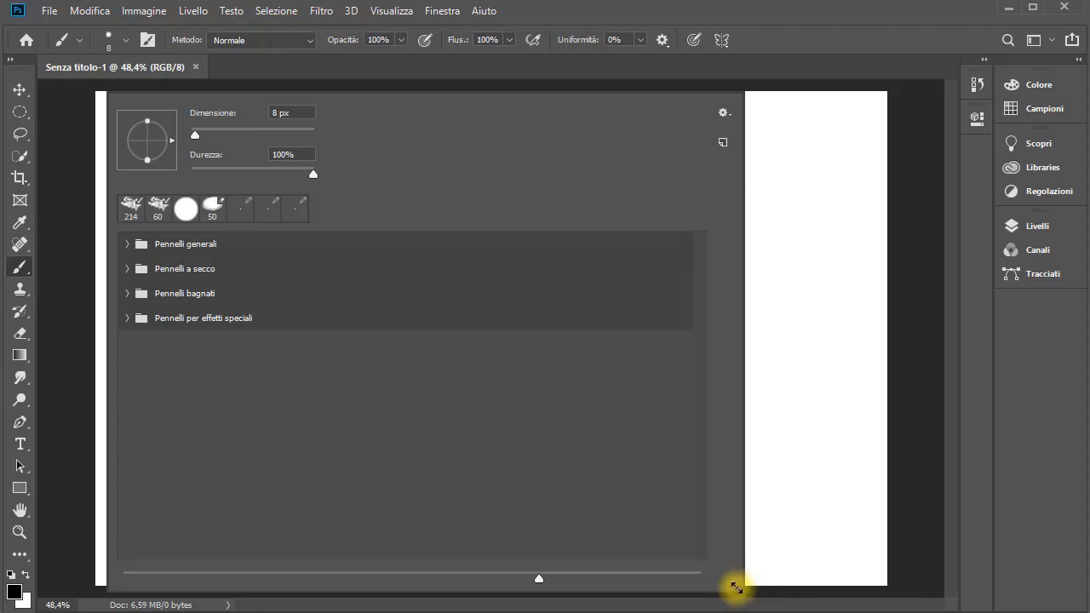
{"action": "left_click_drag", "start_coordinate": [736, 587], "coordinate": [821, 559]}
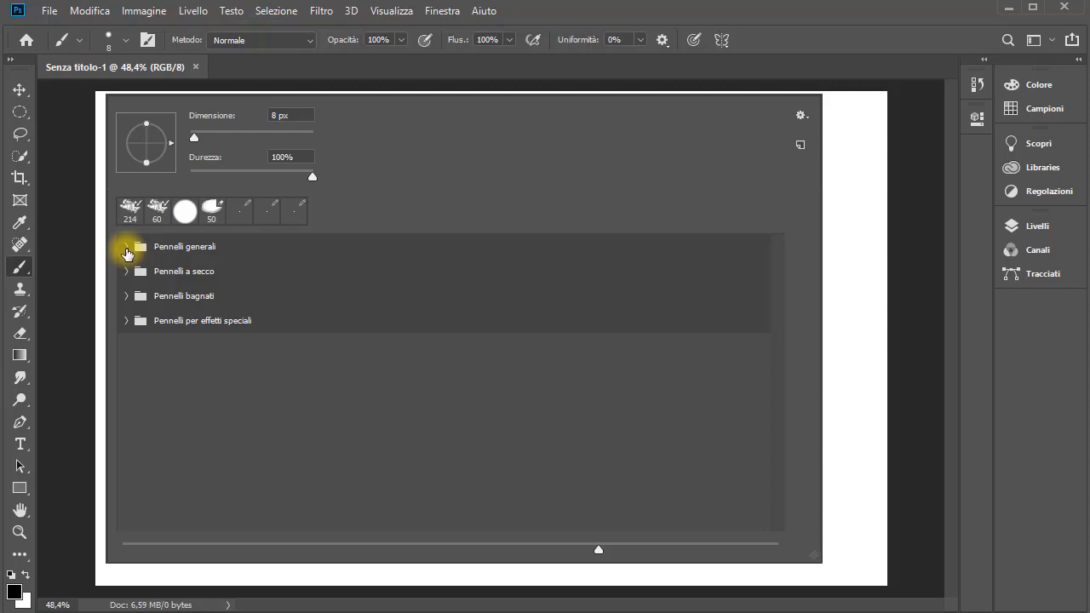
Step: Expand Pennelli generali and slide its thumbnail size smaller, then back larger
{"action": "left_click", "coordinate": [126, 249]}
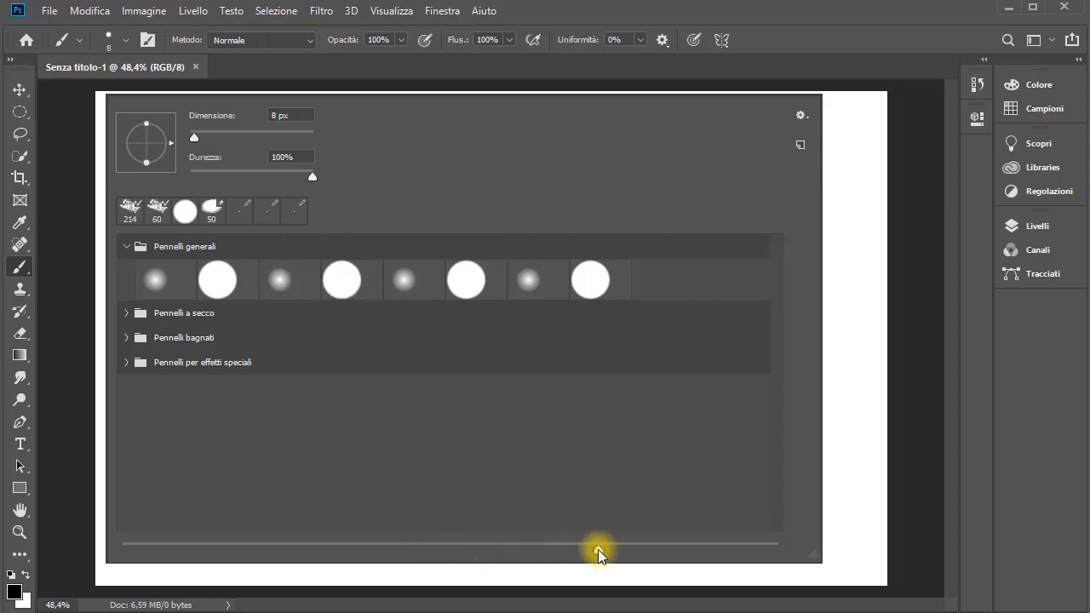
{"action": "left_click_drag", "start_coordinate": [599, 553], "coordinate": [274, 554]}
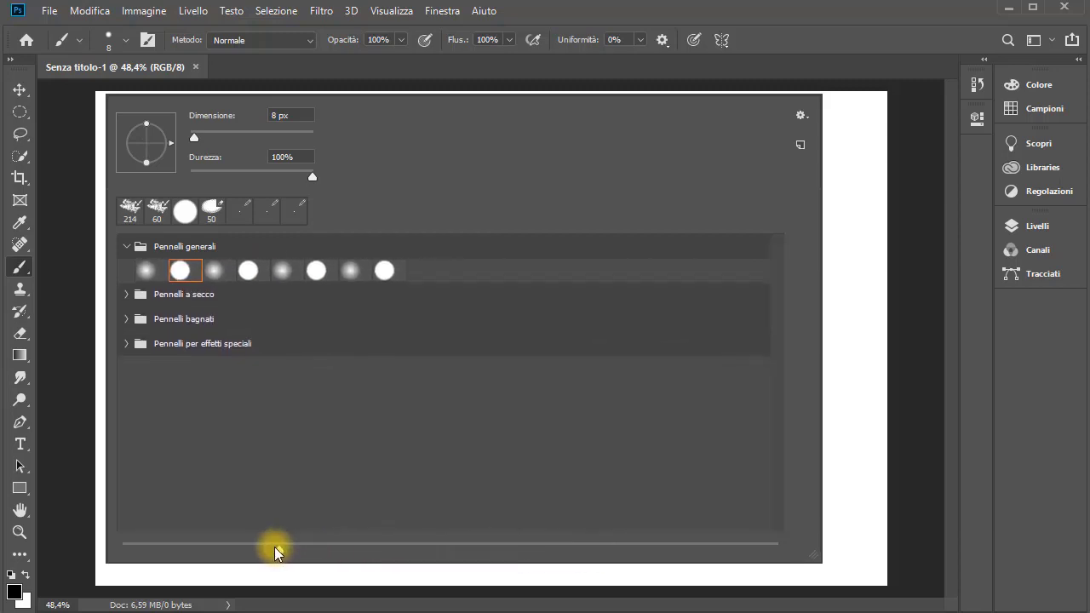
{"action": "mouse_move", "coordinate": [275, 549]}
{"action": "left_mouse_down"}
{"action": "mouse_move", "coordinate": [741, 546]}
{"action": "mouse_move", "coordinate": [475, 548]}
{"action": "mouse_move", "coordinate": [563, 547]}
{"action": "mouse_move", "coordinate": [521, 545]}
{"action": "left_mouse_up"}
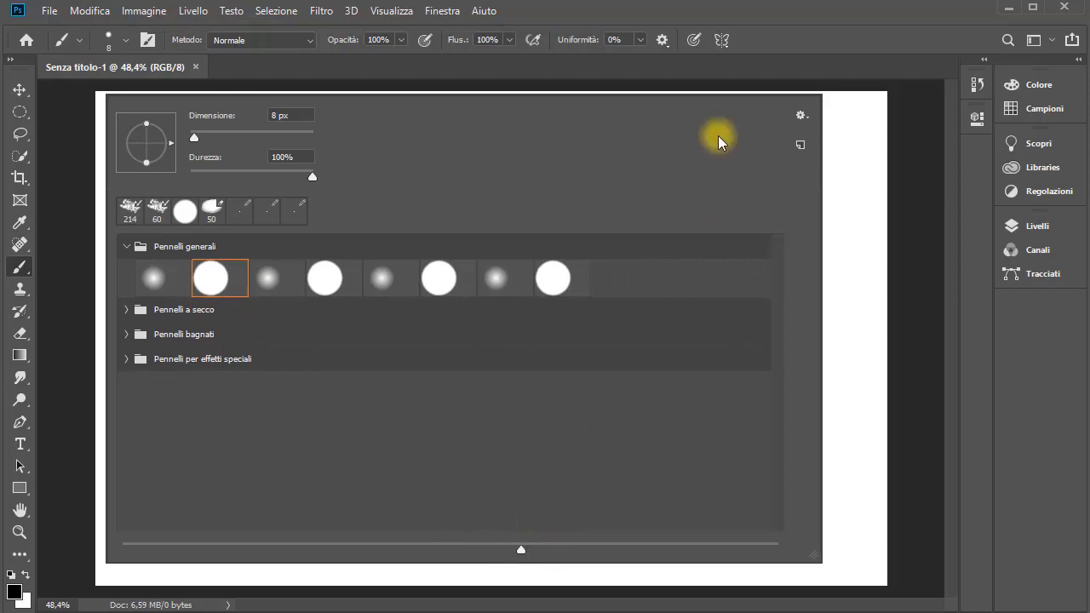
Step: Enable Nome pennello and toggle Punta pennello off and back on in the gear menu
{"action": "left_click", "coordinate": [801, 116]}
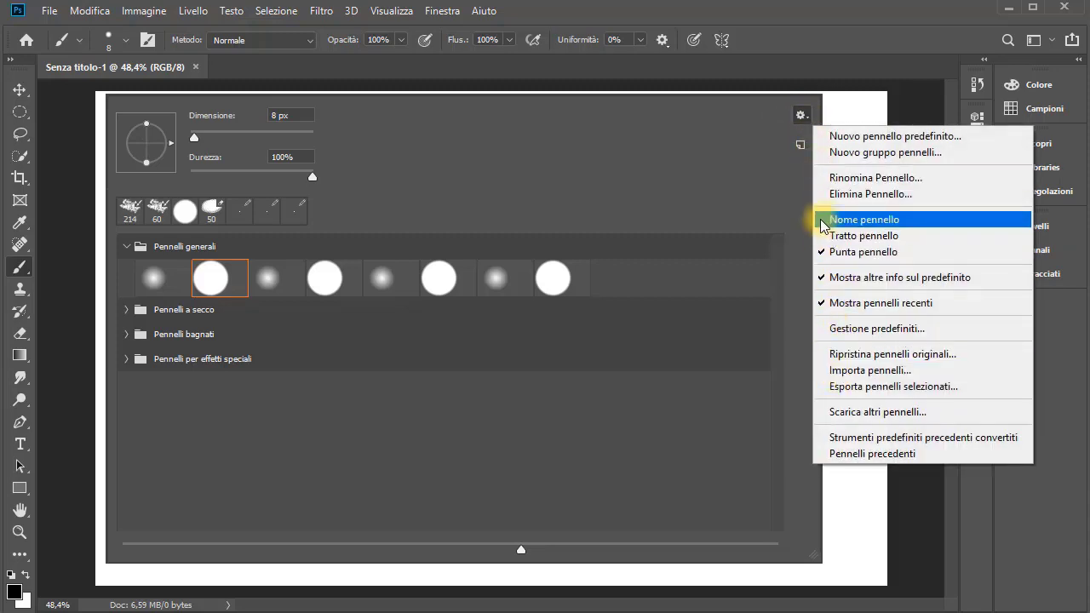
{"action": "left_click", "coordinate": [863, 220]}
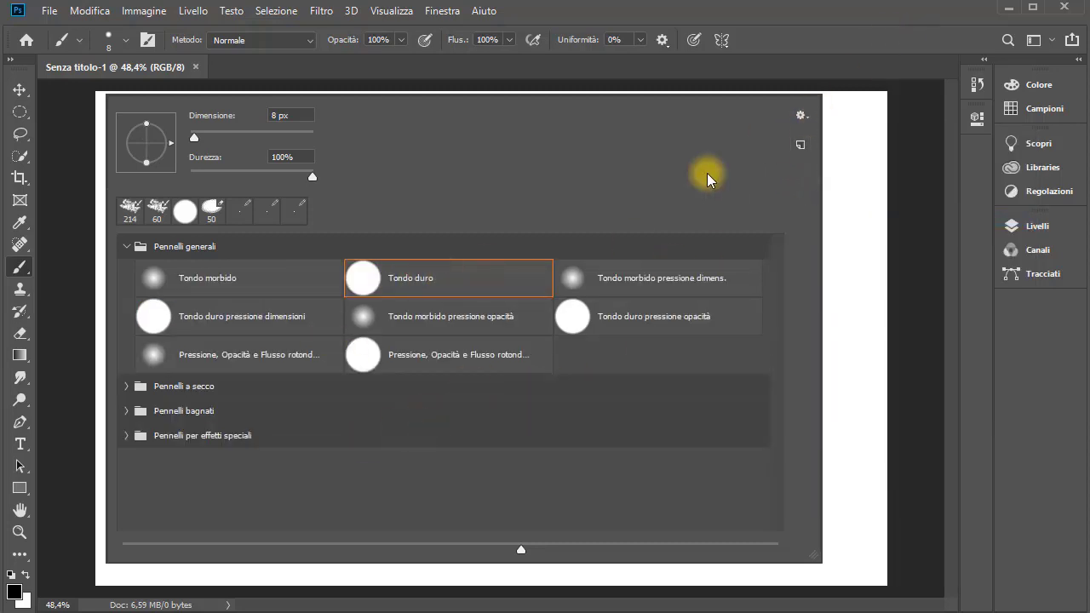
{"action": "left_click", "coordinate": [802, 115]}
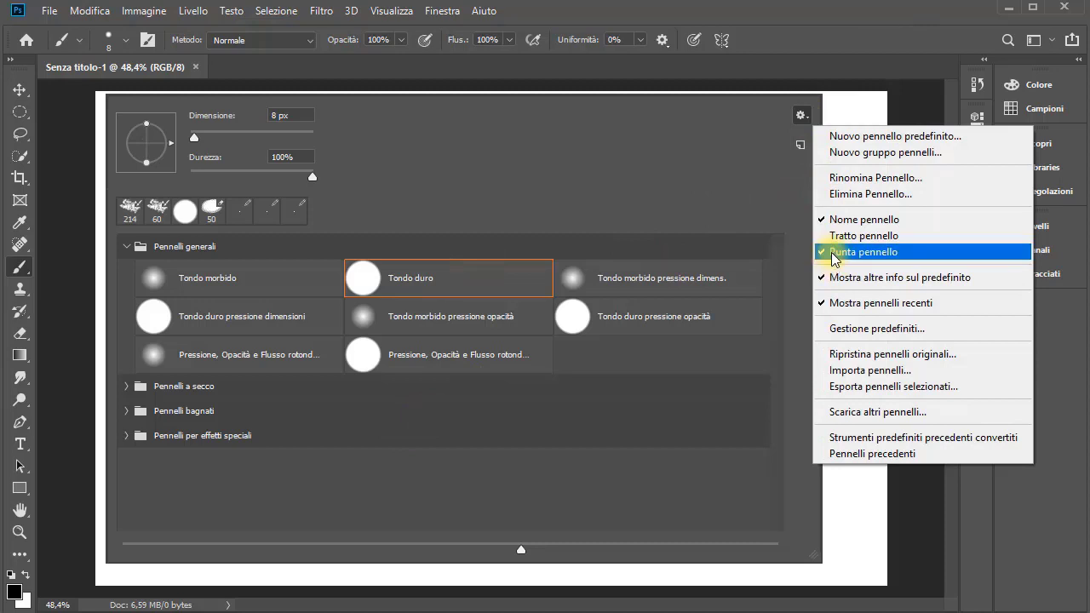
{"action": "left_click", "coordinate": [863, 252]}
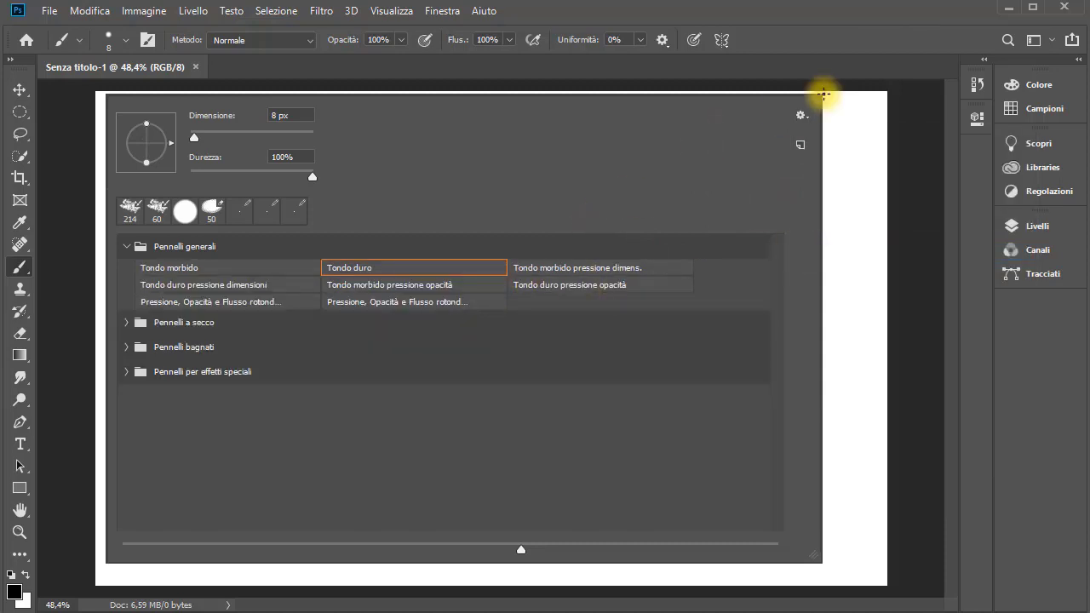
{"action": "left_click", "coordinate": [801, 114]}
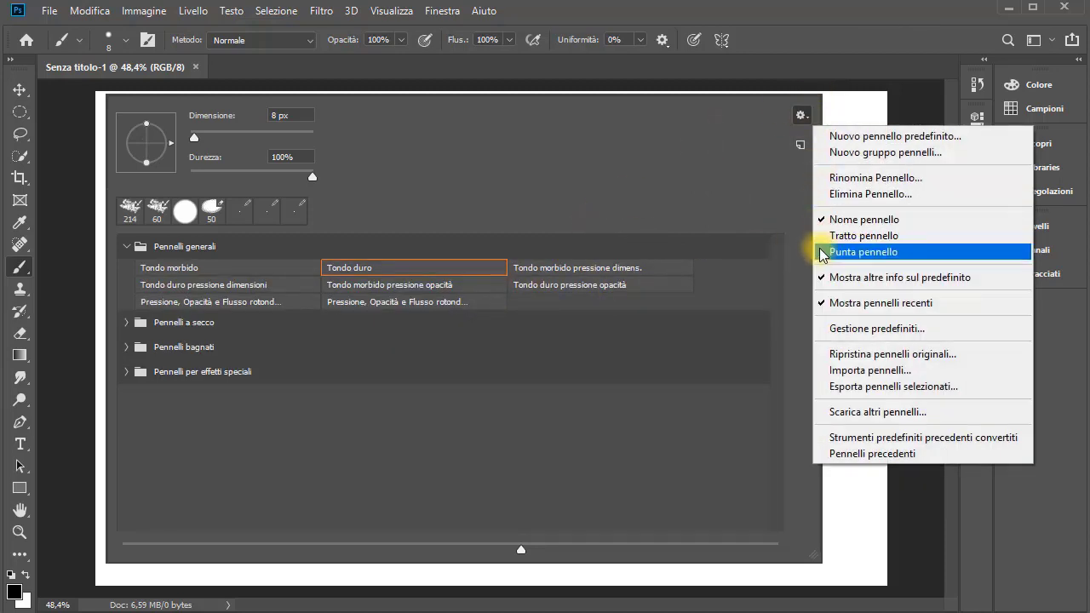
{"action": "left_click", "coordinate": [820, 252]}
Step: Turn Tratto pennello stroke previews on, then off again
{"action": "left_click", "coordinate": [800, 117]}
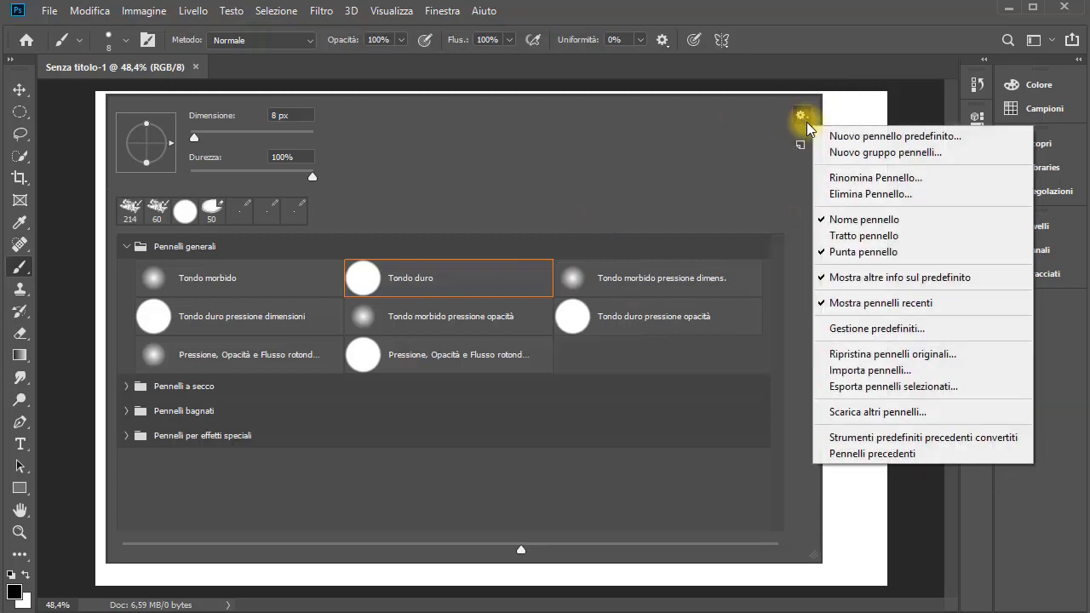
{"action": "left_click", "coordinate": [824, 237]}
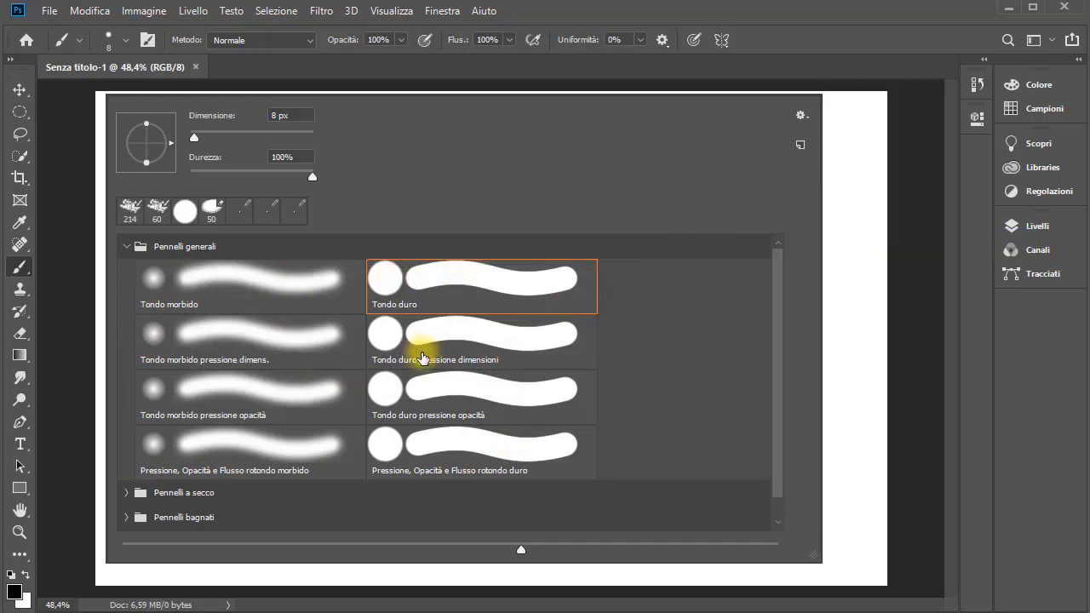
{"action": "left_click", "coordinate": [800, 117]}
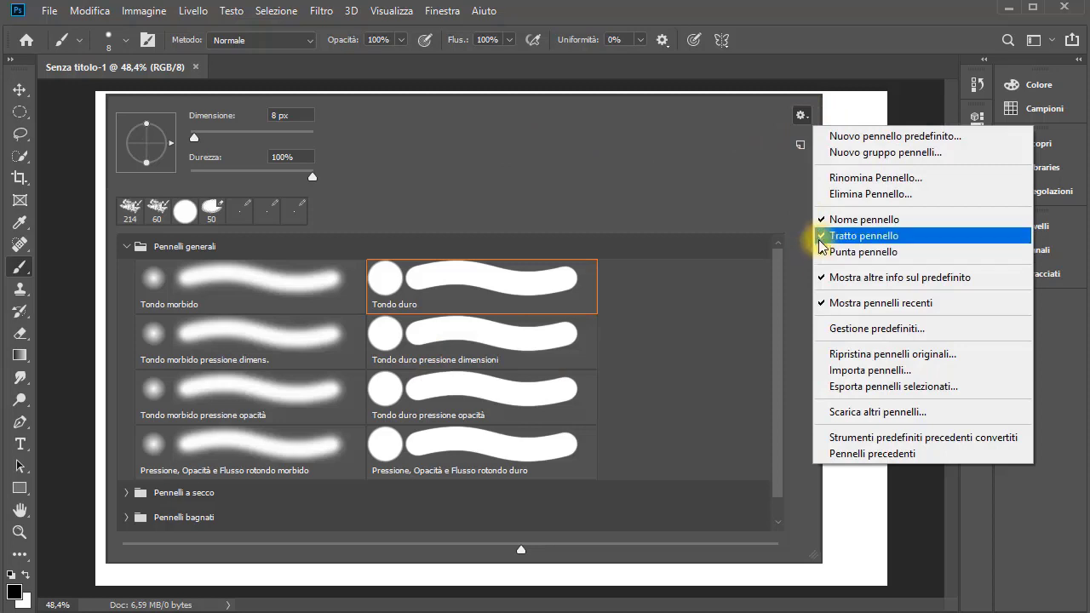
{"action": "left_click", "coordinate": [820, 238]}
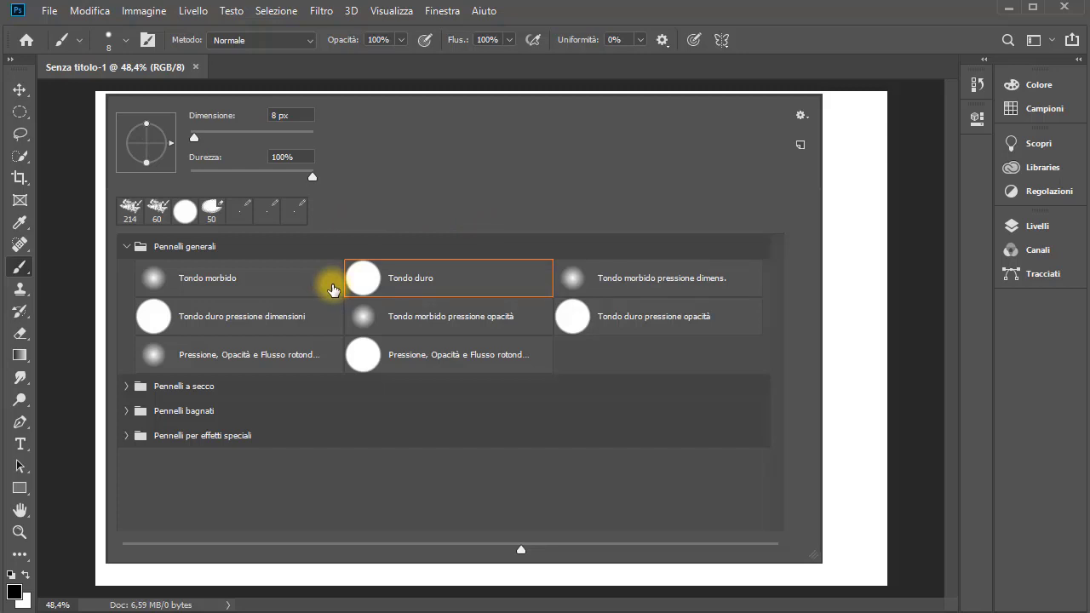
Step: Collapse Pennelli generali and view the group and gear menus without choosing anything
{"action": "left_click", "coordinate": [126, 252]}
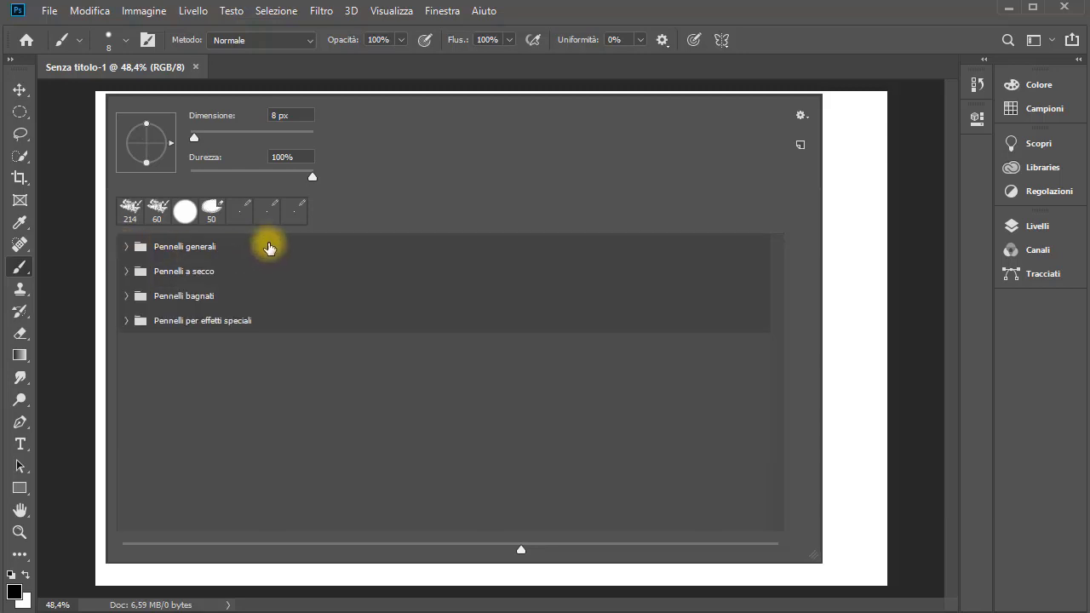
{"action": "right_click", "coordinate": [269, 248]}
{"action": "left_click", "coordinate": [225, 247]}
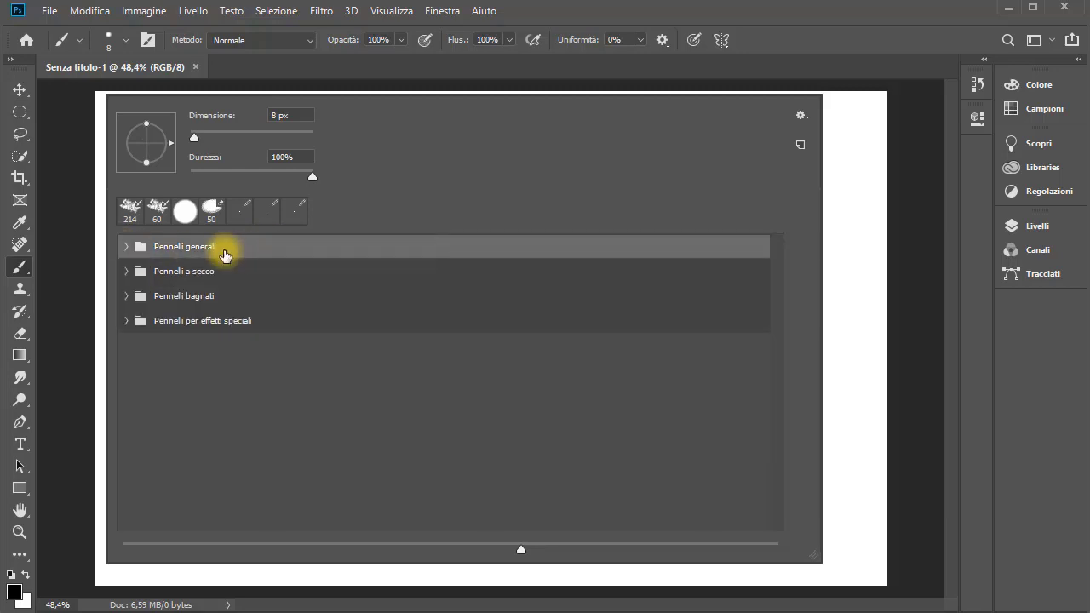
{"action": "right_click", "coordinate": [224, 250]}
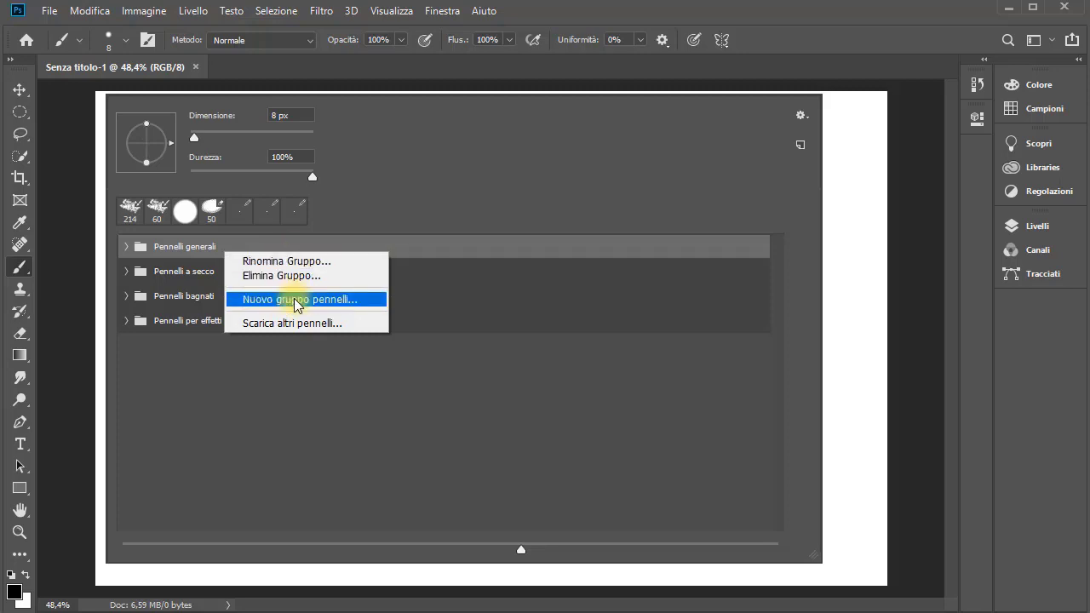
{"action": "left_click", "coordinate": [800, 116]}
{"action": "left_click", "coordinate": [800, 117]}
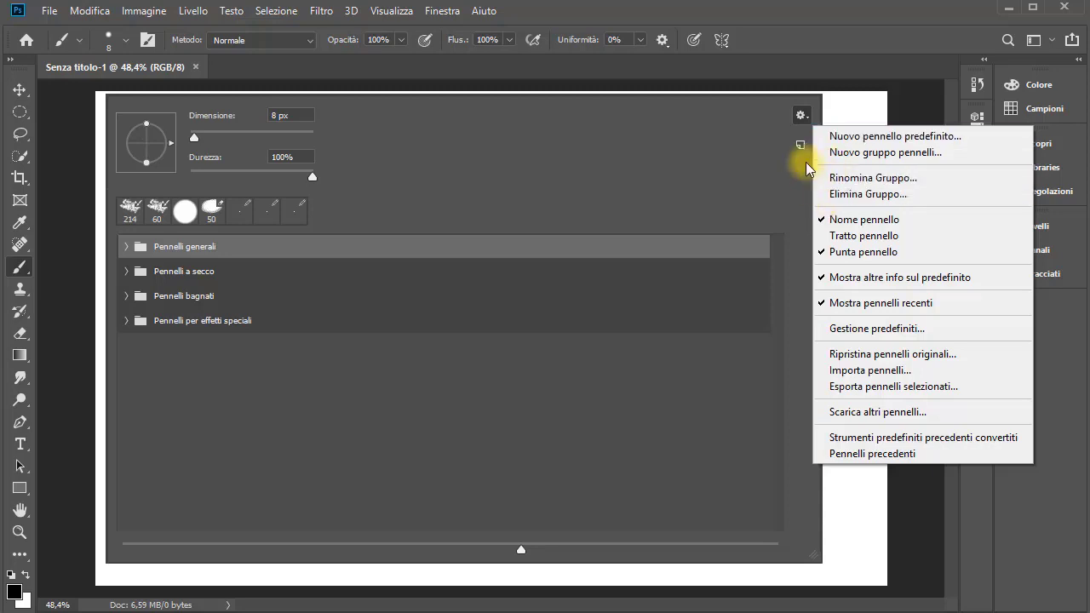
{"action": "left_click", "coordinate": [762, 127]}
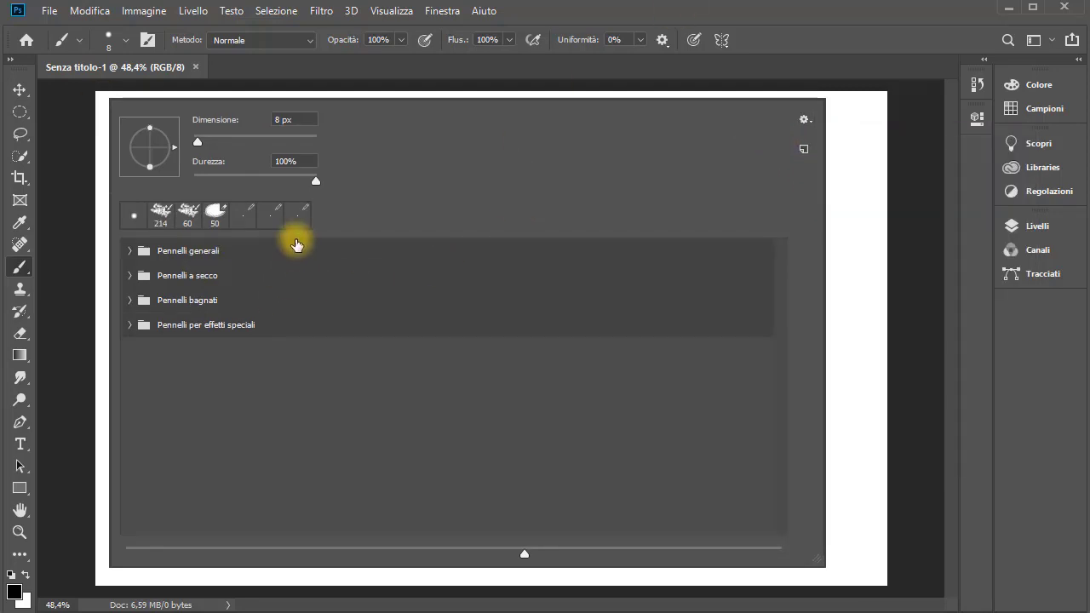
Step: Create a new brush group named Miei pennelli via Nuovo gruppo pennelli
{"action": "right_click", "coordinate": [276, 248]}
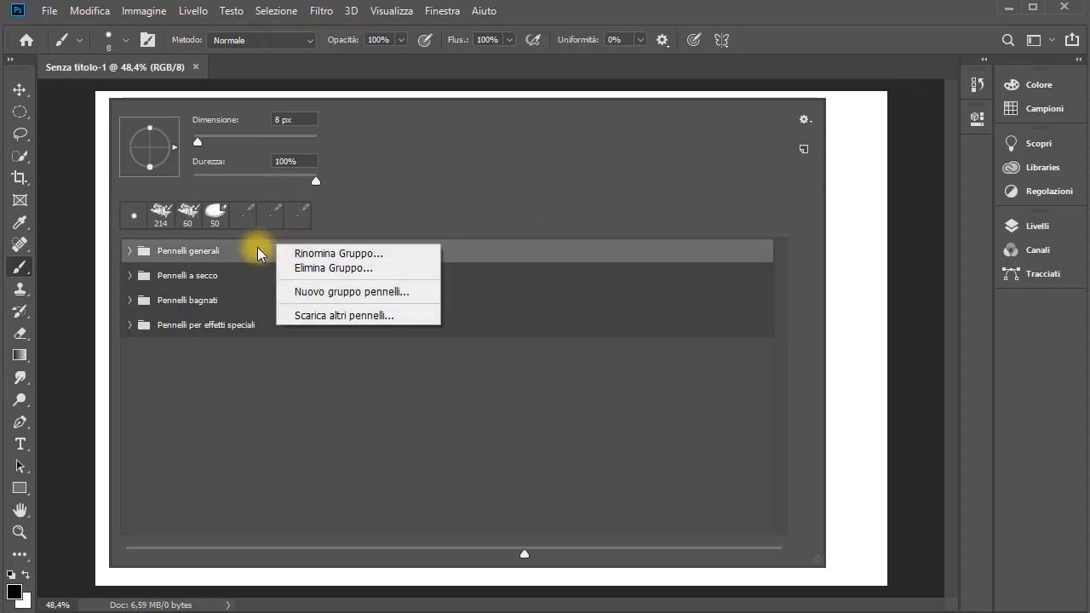
{"action": "left_click", "coordinate": [301, 292]}
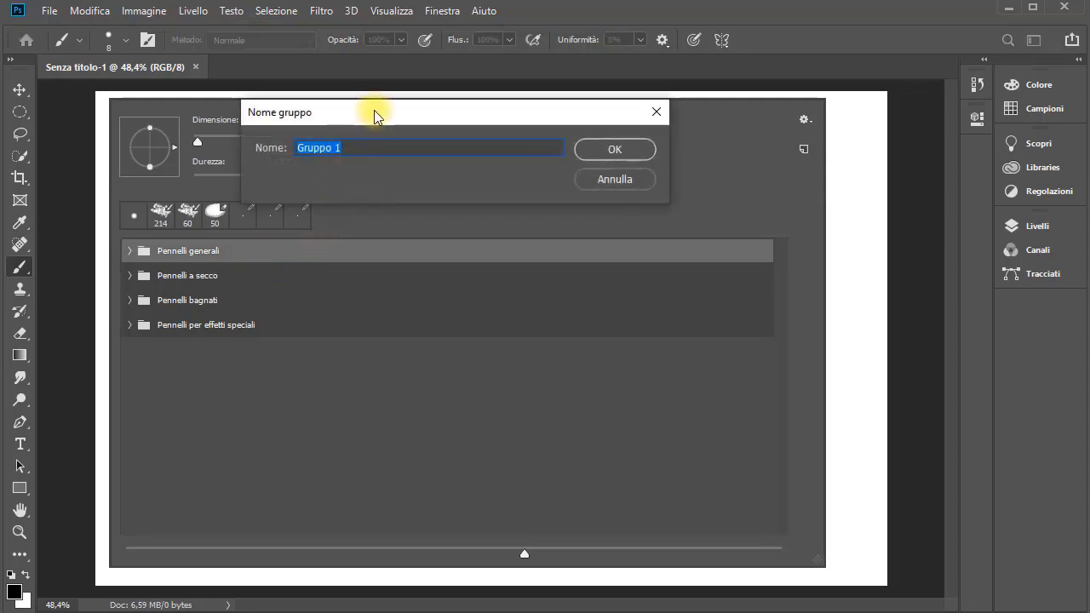
{"action": "left_click_drag", "start_coordinate": [372, 112], "coordinate": [368, 217]}
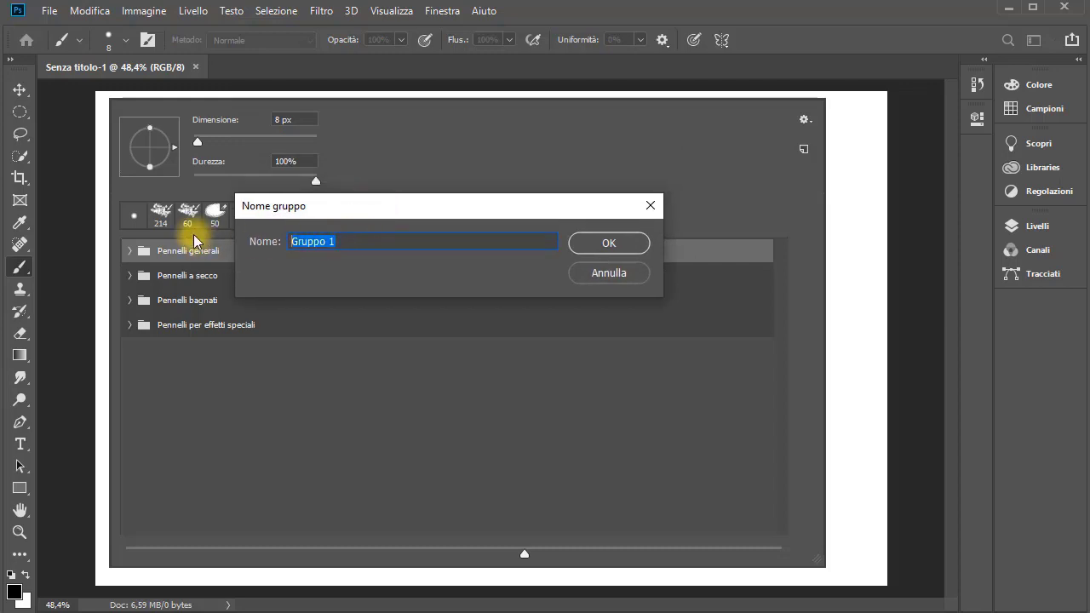
{"action": "type", "text": "Miei pennelli"}
{"action": "key", "text": "Return"}
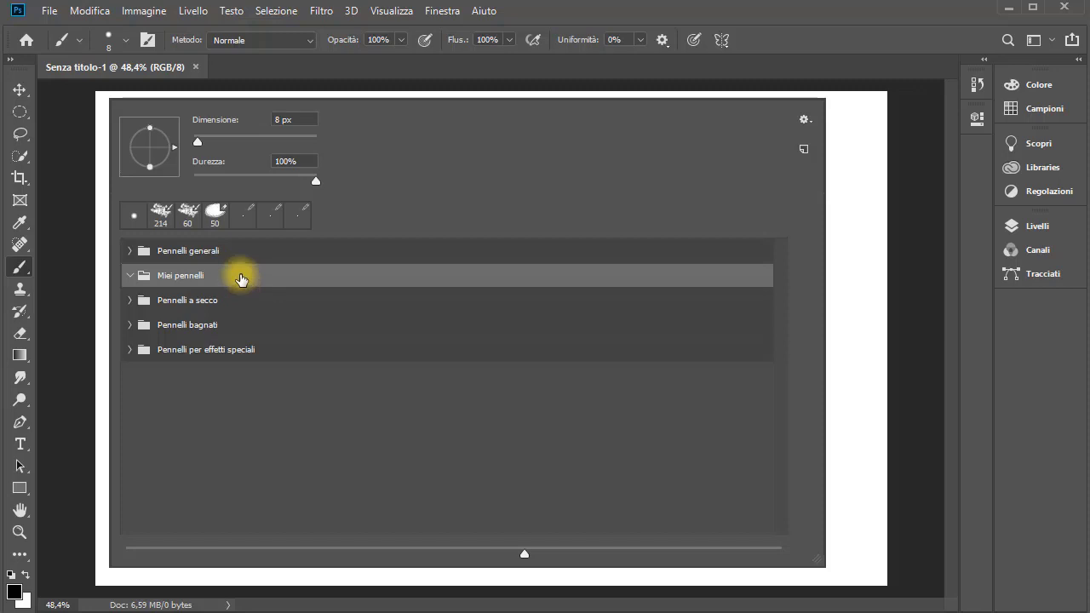
Step: Drag the round pressure preset into Miei pennelli, then back into Pennelli generali
{"action": "left_click", "coordinate": [132, 252]}
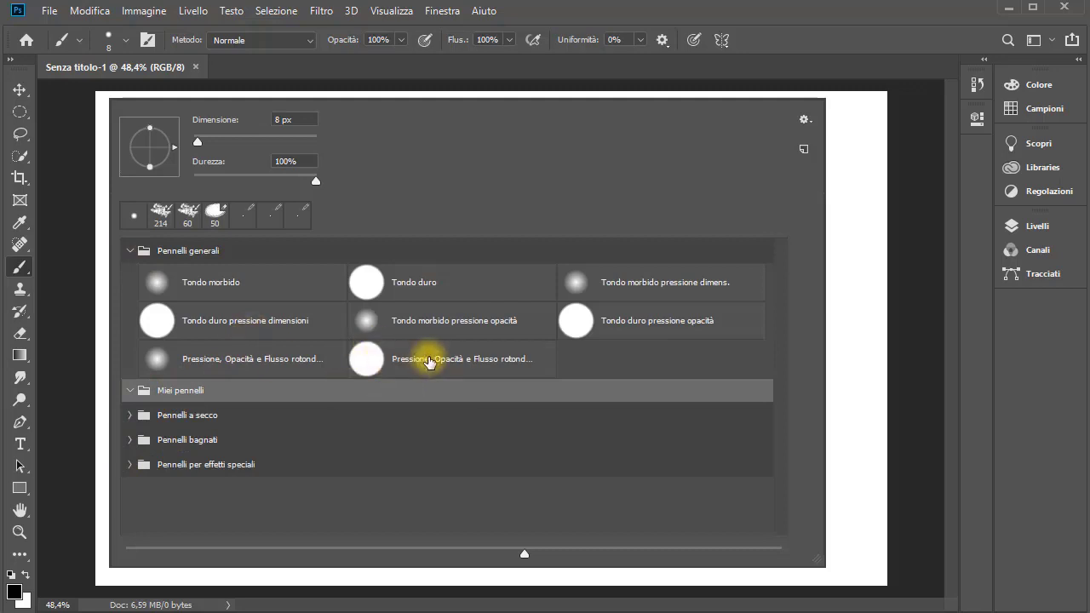
{"action": "left_click_drag", "start_coordinate": [389, 364], "coordinate": [350, 390]}
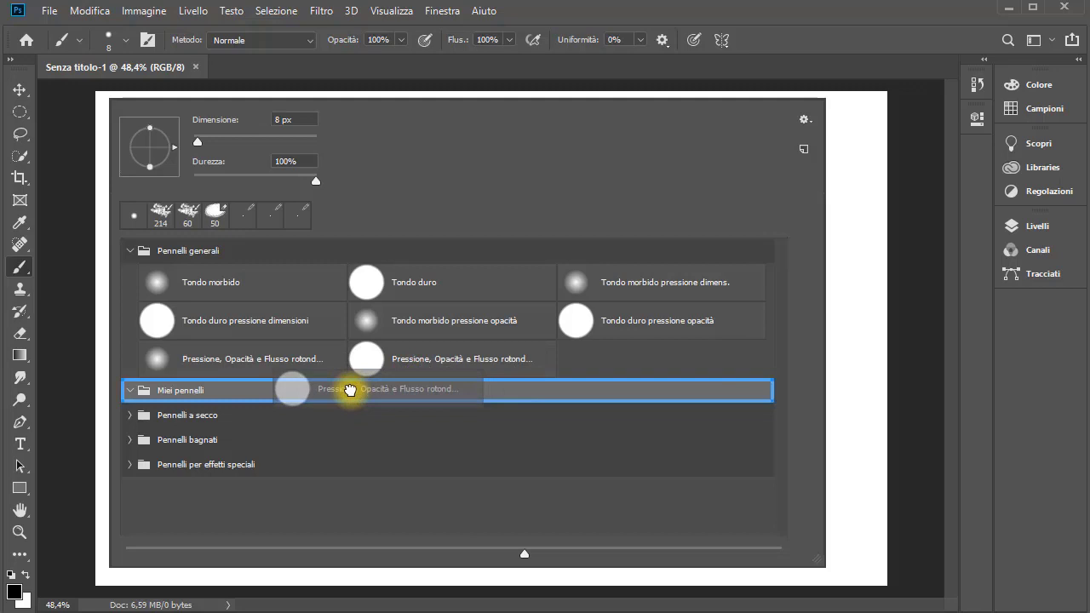
{"action": "left_click_drag", "start_coordinate": [350, 390], "coordinate": [351, 389]}
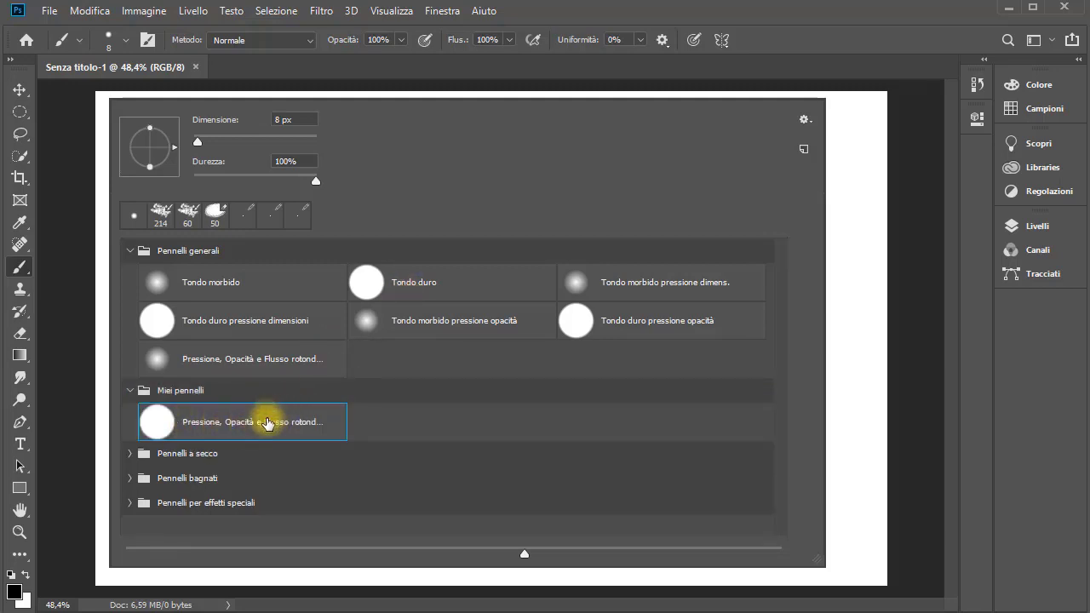
{"action": "left_click_drag", "start_coordinate": [267, 423], "coordinate": [481, 357]}
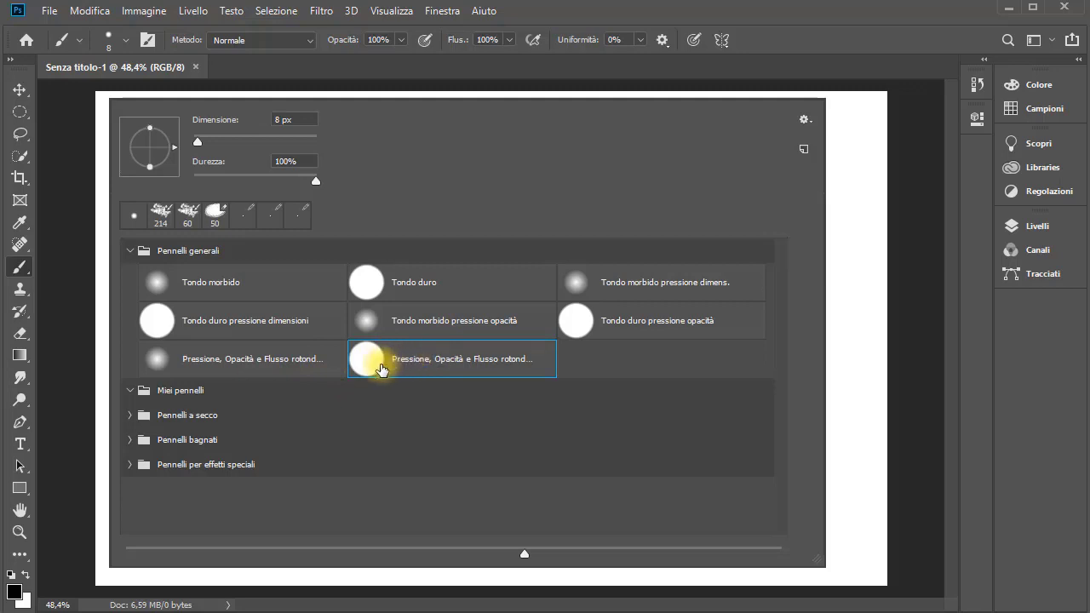
Step: Dismiss the brush preset's context menu and collapse Pennelli generali
{"action": "right_click", "coordinate": [399, 358]}
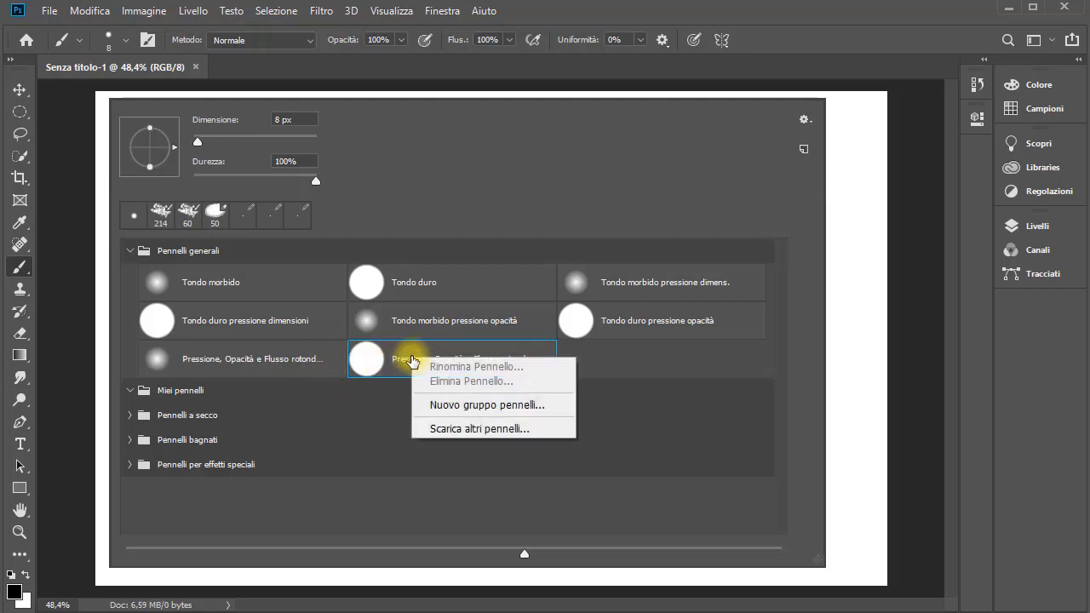
{"action": "left_click", "coordinate": [400, 358]}
{"action": "right_click", "coordinate": [400, 358]}
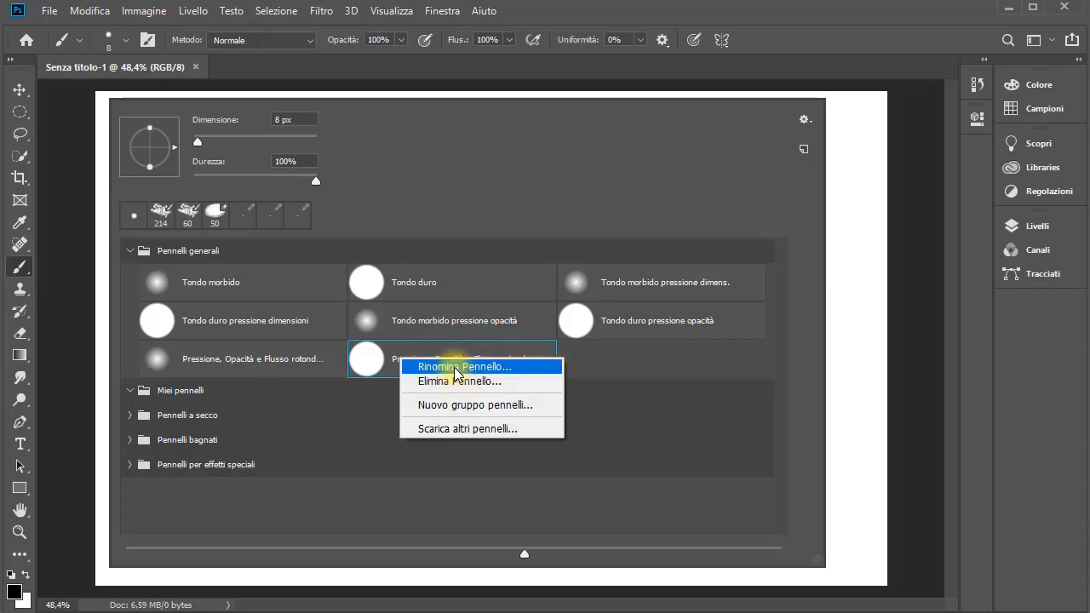
{"action": "left_click", "coordinate": [128, 255]}
{"action": "left_click", "coordinate": [129, 252]}
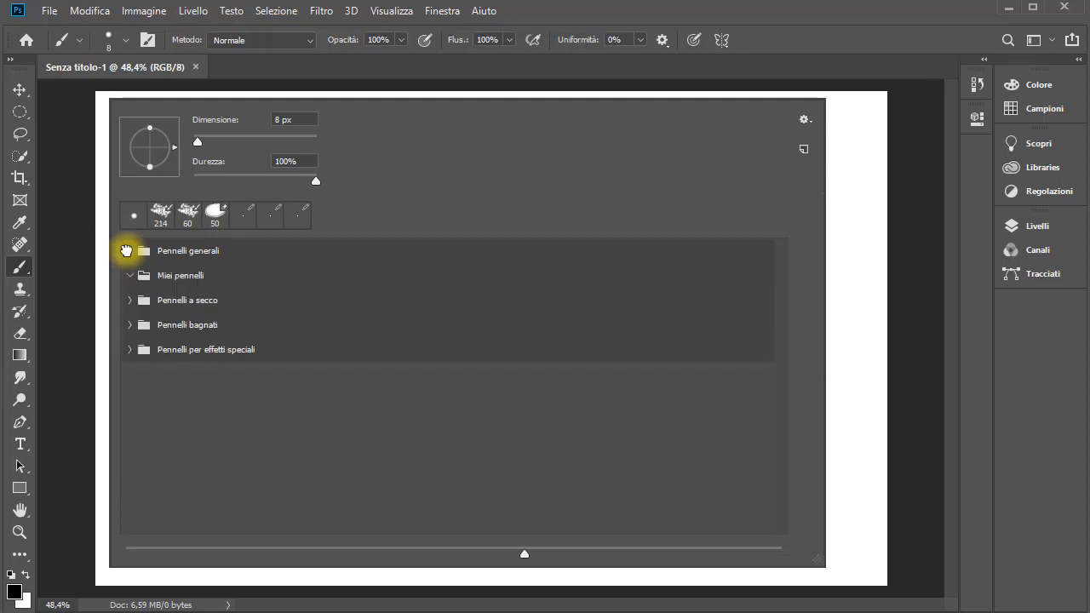
Step: Delete the Miei pennelli group with Elimina Gruppo and confirm OK
{"action": "left_click", "coordinate": [249, 277]}
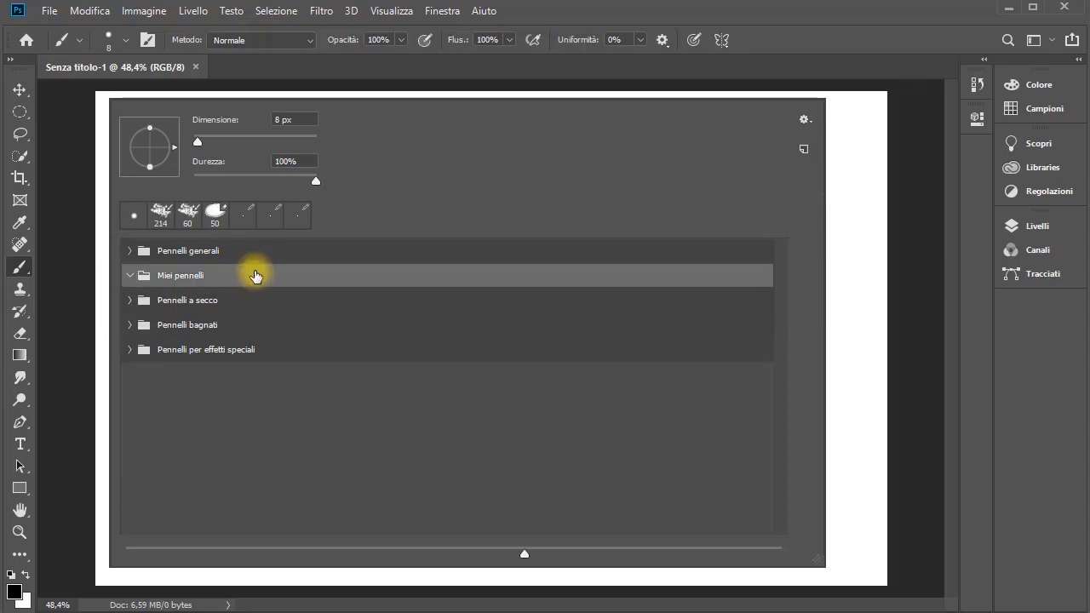
{"action": "right_click", "coordinate": [256, 275]}
{"action": "left_click", "coordinate": [284, 297]}
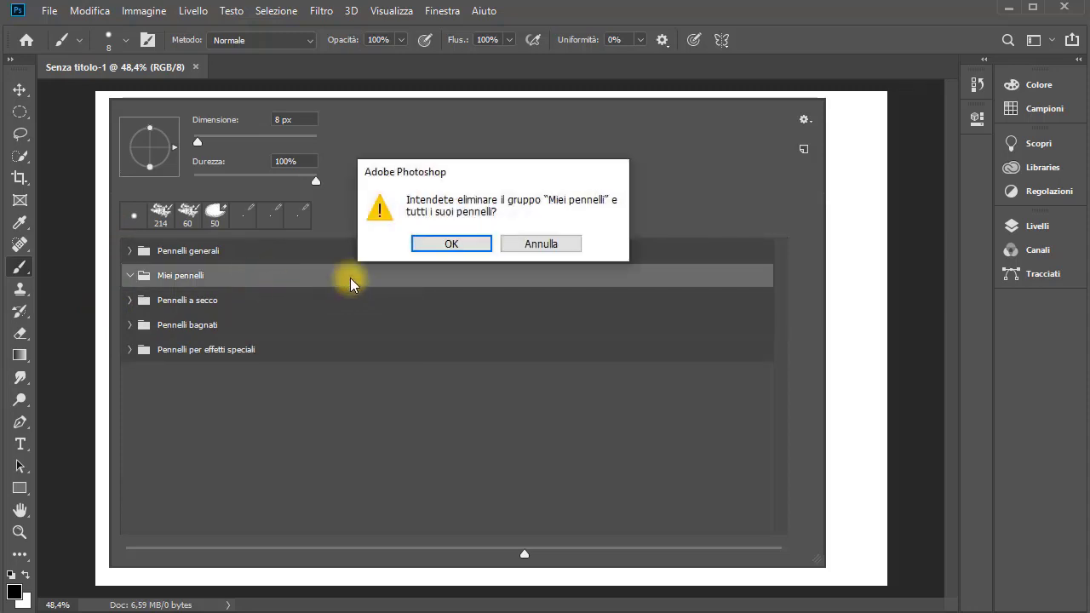
{"action": "left_click", "coordinate": [453, 244]}
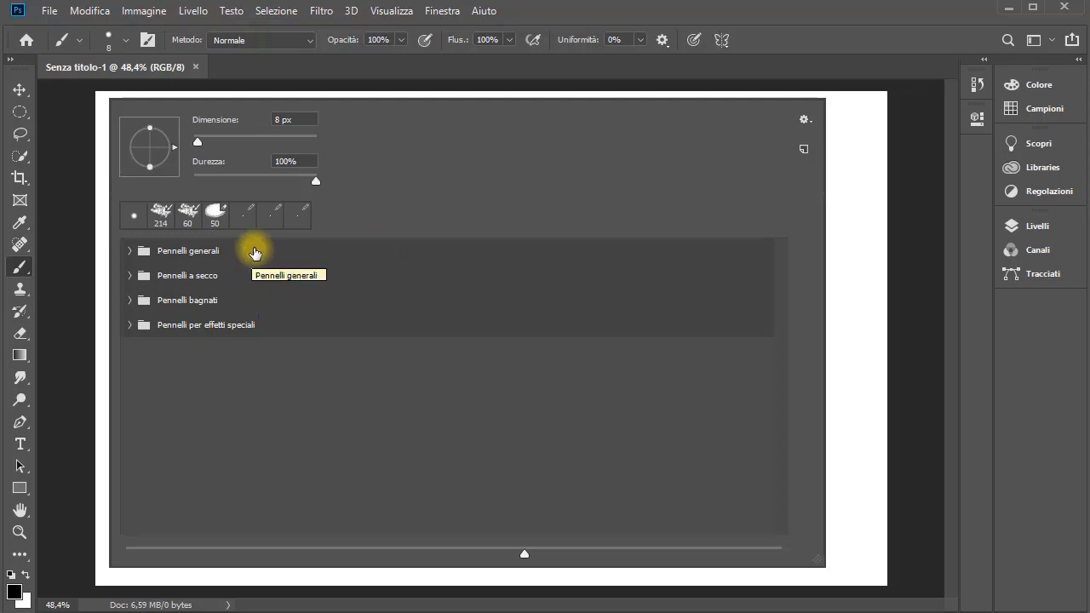
Step: Select all four default groups with Shift-click and delete them via Elimina Gruppi
{"action": "left_click", "coordinate": [254, 250]}
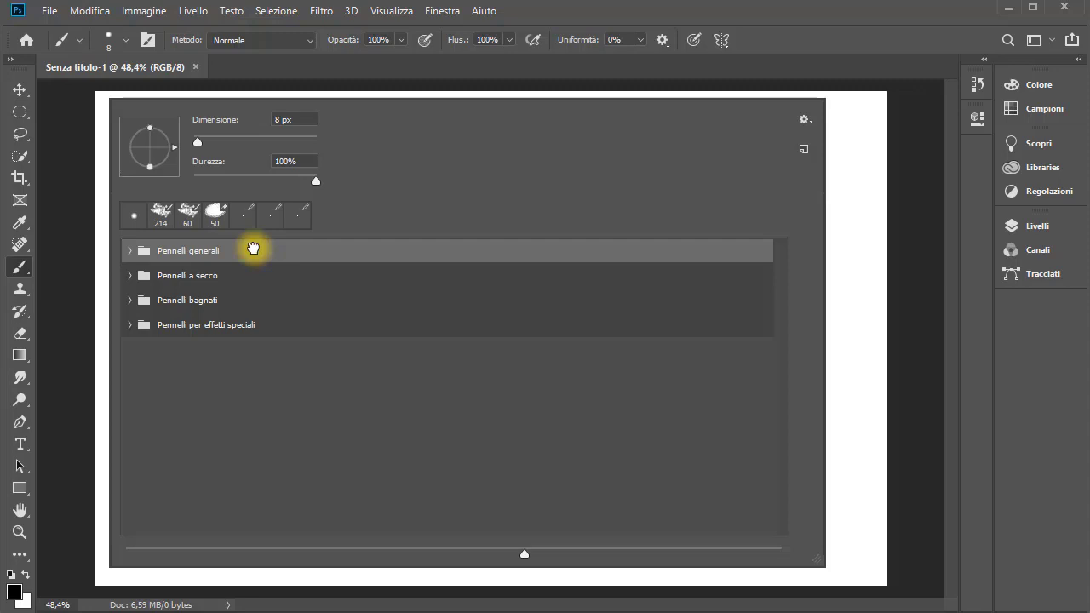
{"action": "left_click", "coordinate": [258, 298], "text": "ctrl"}
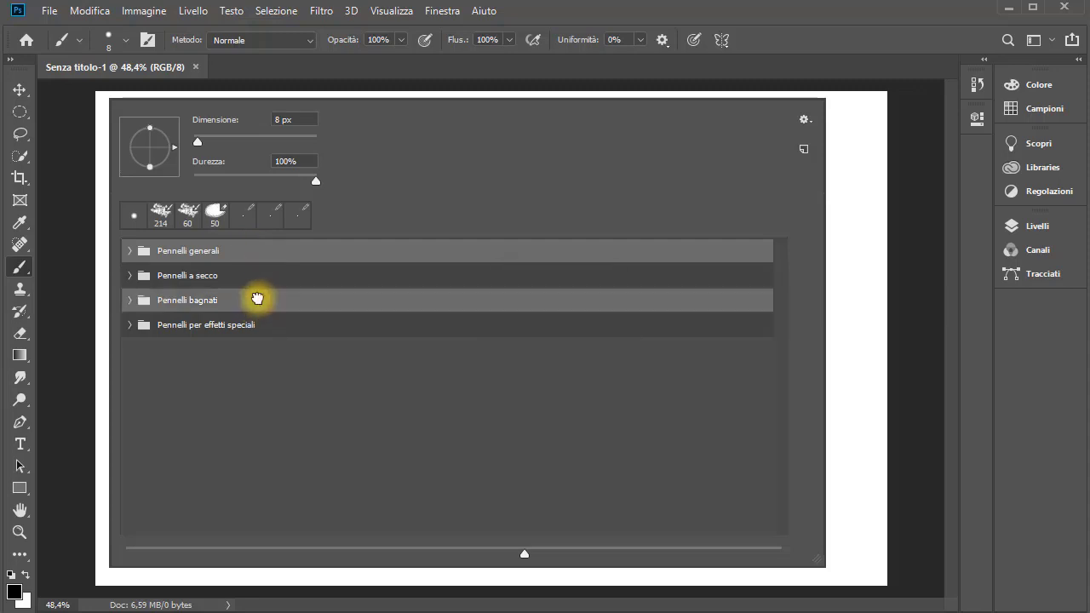
{"action": "left_click", "coordinate": [274, 252]}
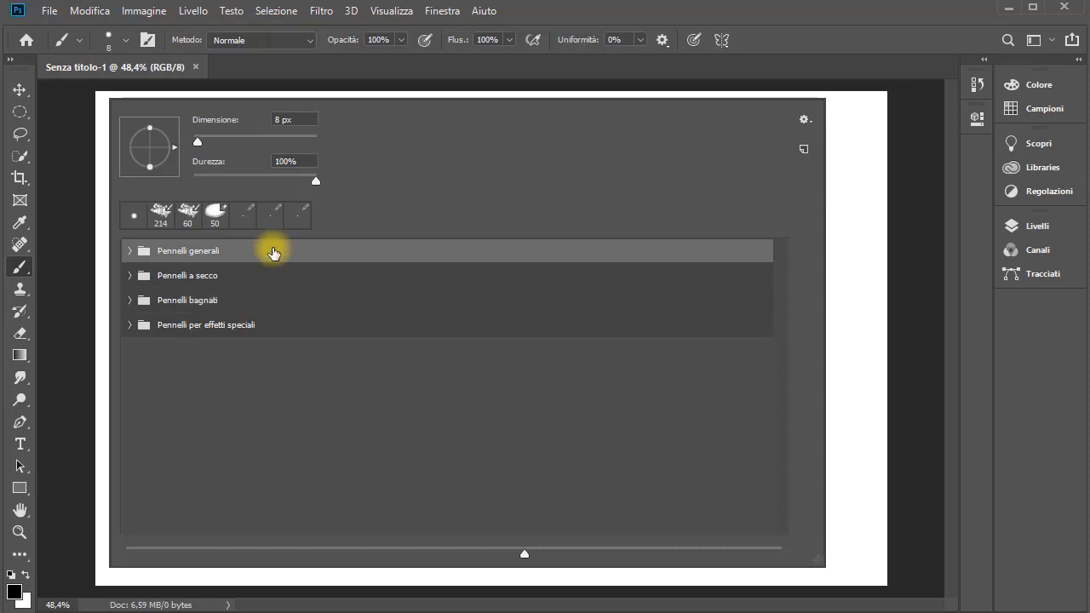
{"action": "left_click", "coordinate": [290, 328], "text": "ctrl+shift"}
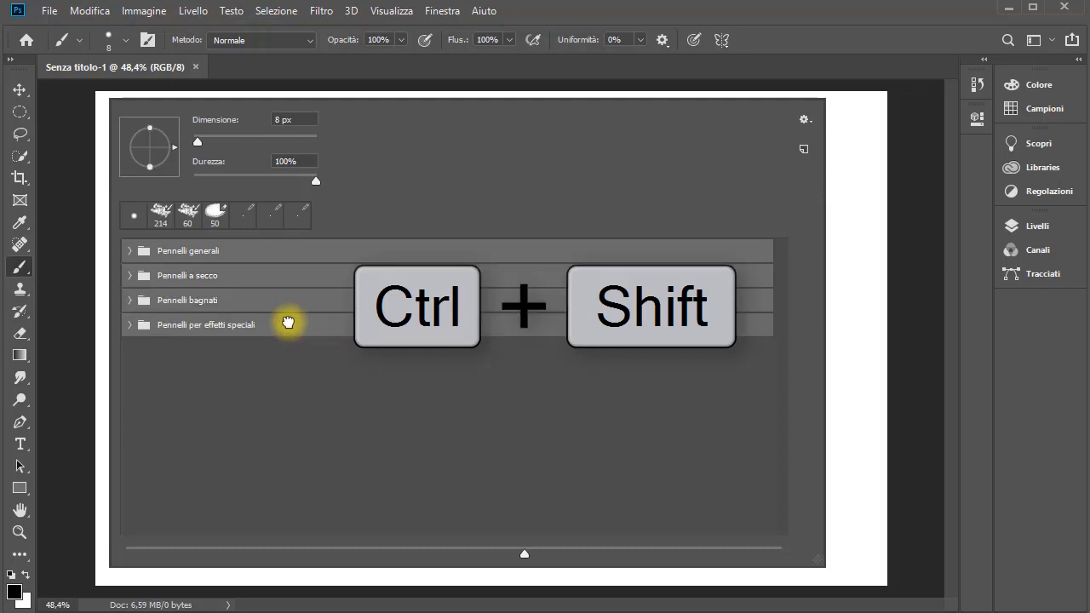
{"action": "right_click", "coordinate": [283, 262]}
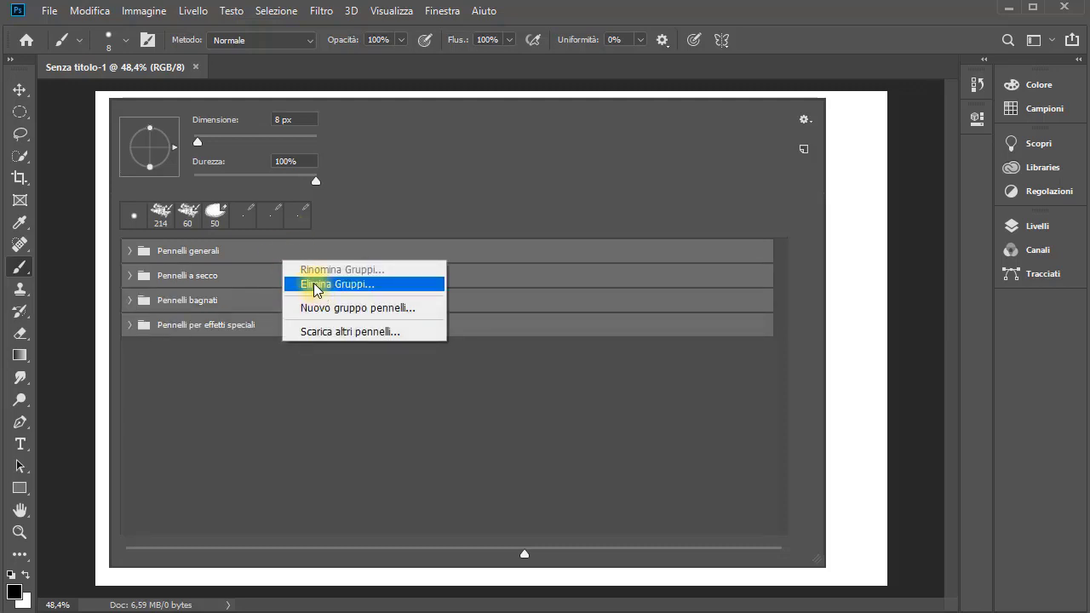
{"action": "left_click", "coordinate": [314, 285]}
{"action": "left_click", "coordinate": [445, 246]}
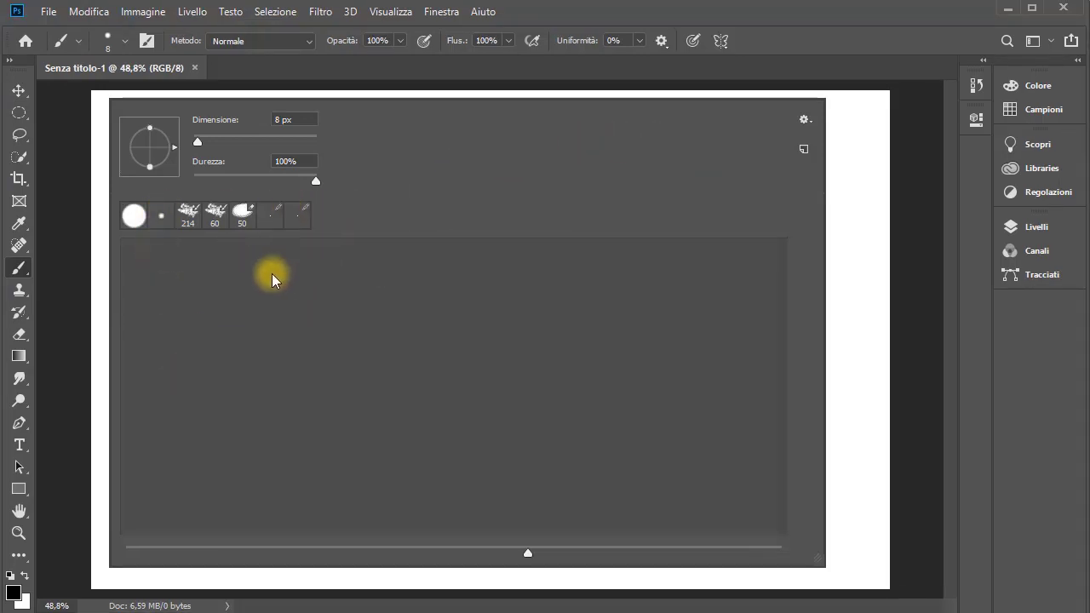
Step: Restore defaults with Ripristina pennelli originali, then delete all four groups again
{"action": "left_click", "coordinate": [804, 121]}
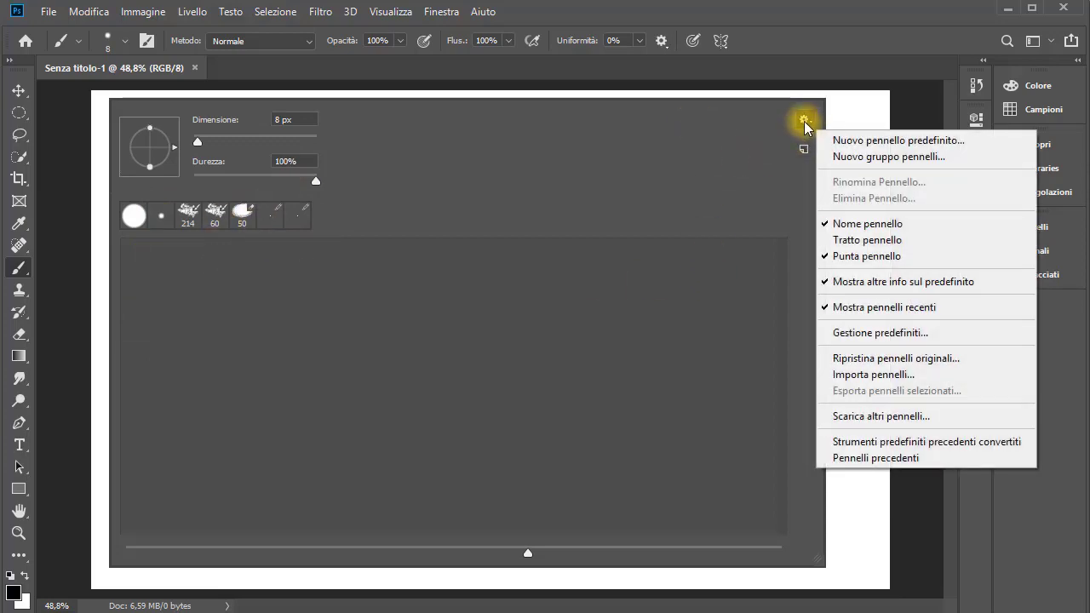
{"action": "left_click", "coordinate": [845, 365]}
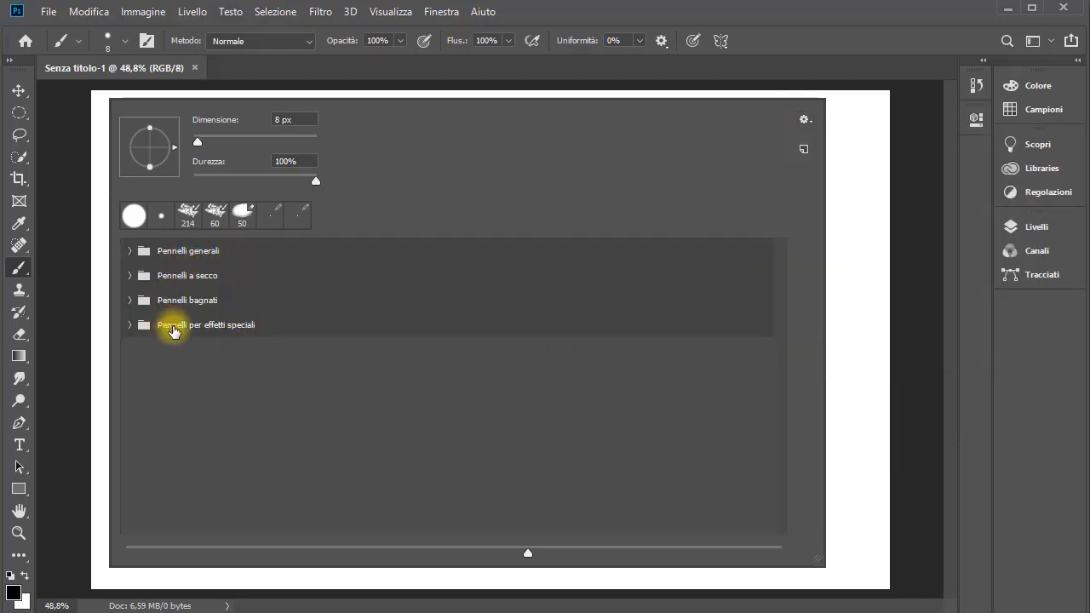
{"action": "left_click", "coordinate": [325, 252]}
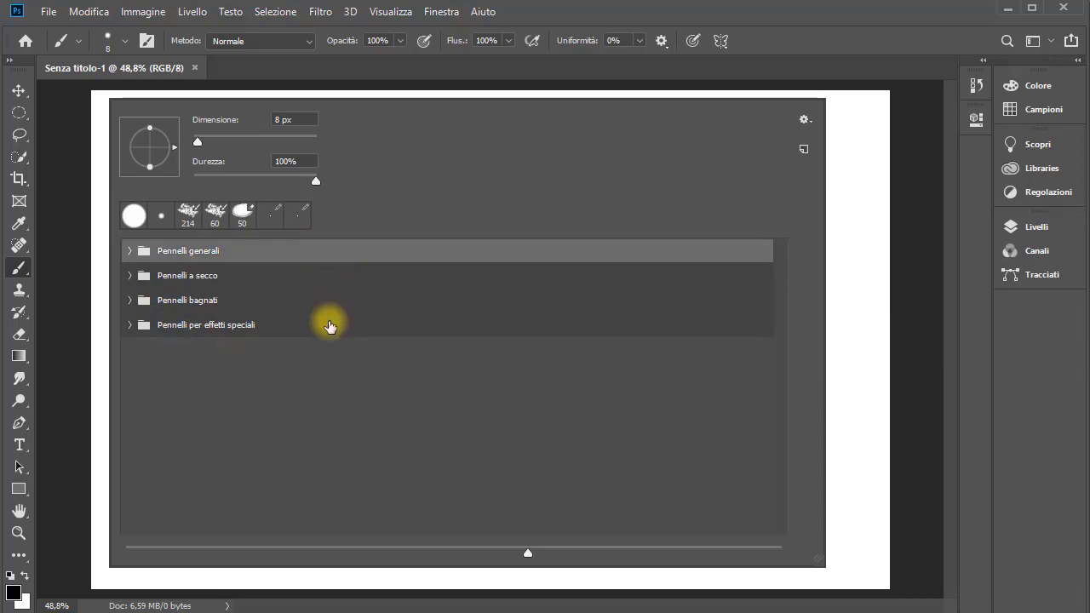
{"action": "left_click", "coordinate": [330, 327], "text": "shift"}
{"action": "right_click", "coordinate": [329, 323]}
{"action": "right_click", "coordinate": [297, 331]}
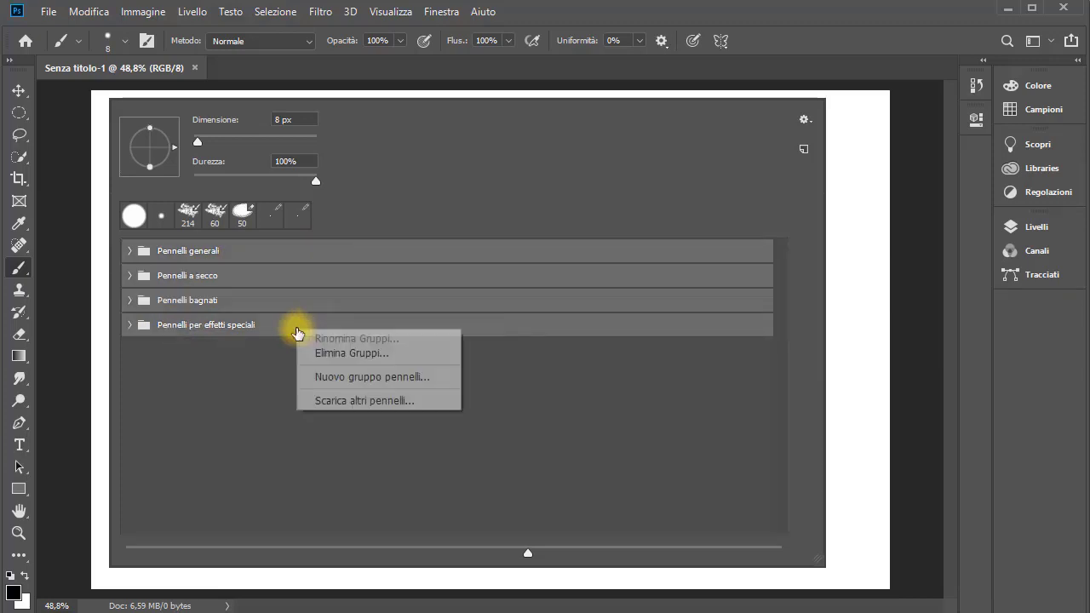
{"action": "left_click", "coordinate": [320, 353]}
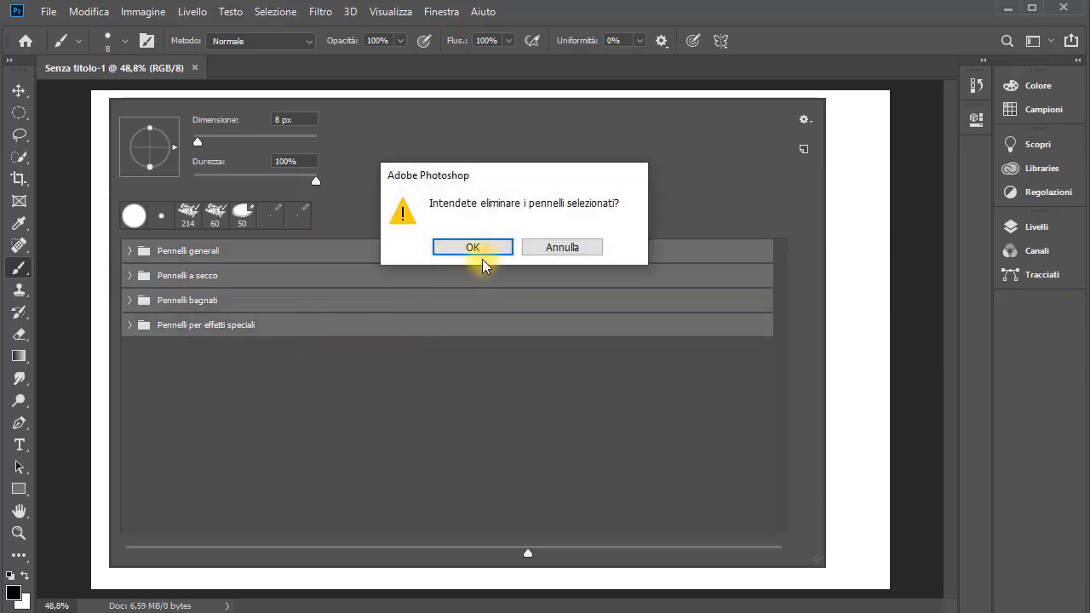
{"action": "left_click", "coordinate": [474, 248]}
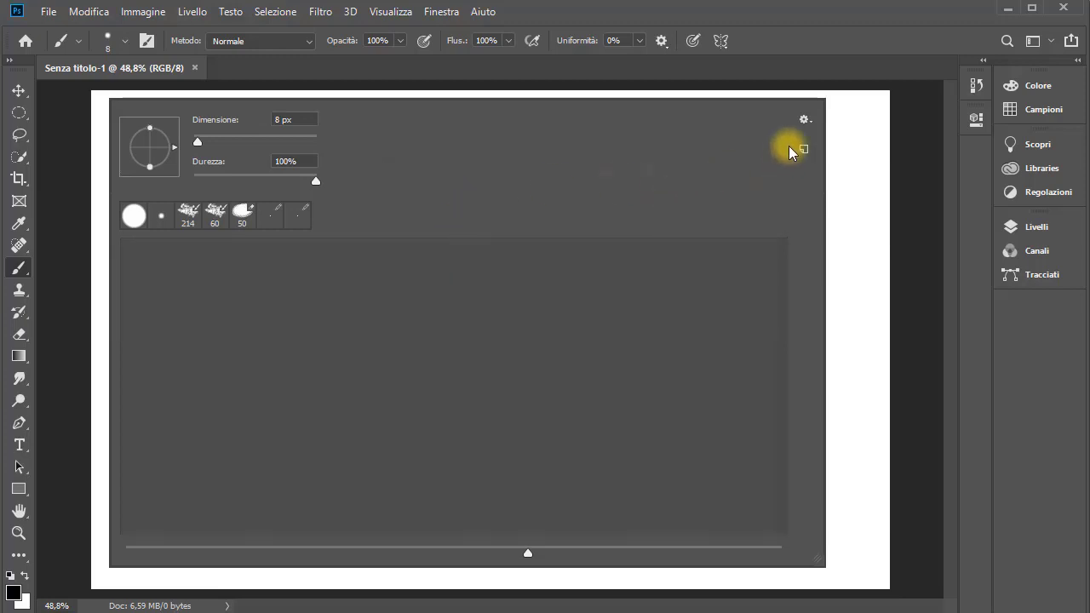
Step: Load the converted legacy tool presets and expand Strumenti predefiniti precedenti convertiti
{"action": "left_click", "coordinate": [804, 120]}
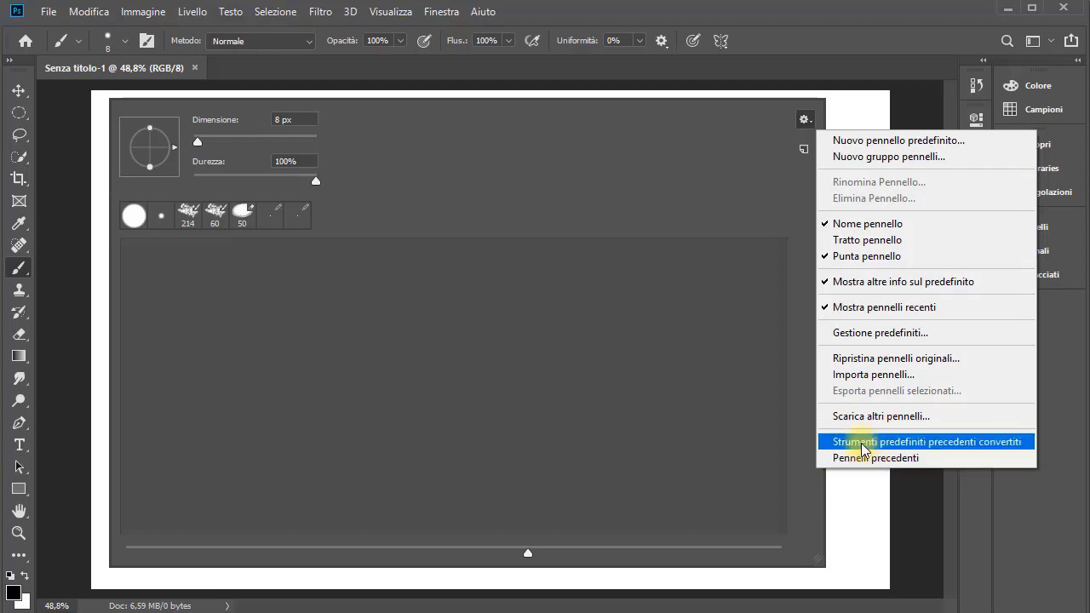
{"action": "left_click", "coordinate": [862, 444]}
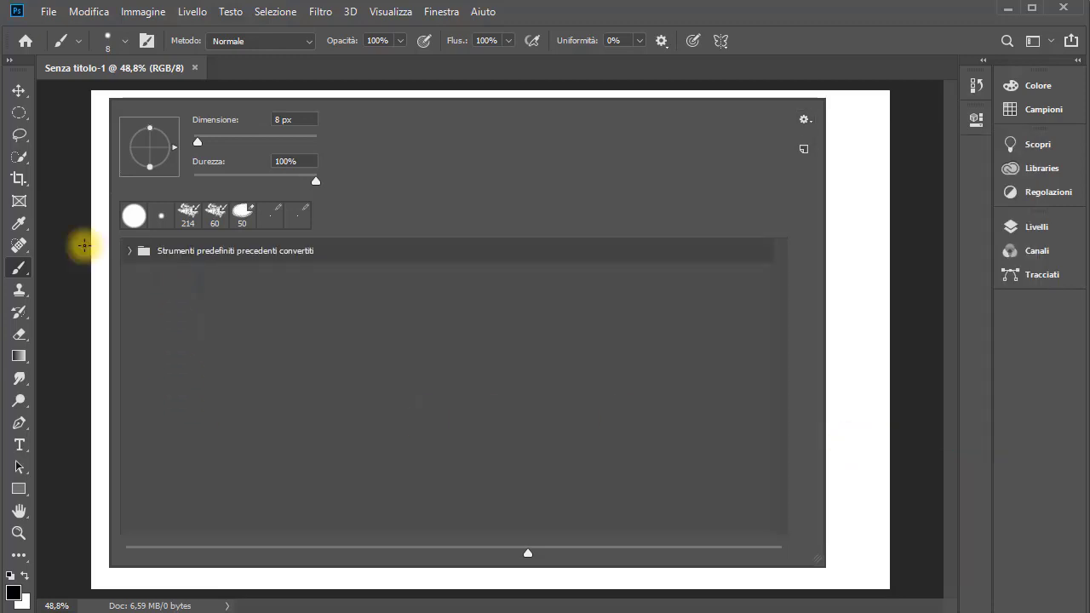
{"action": "left_click", "coordinate": [128, 252]}
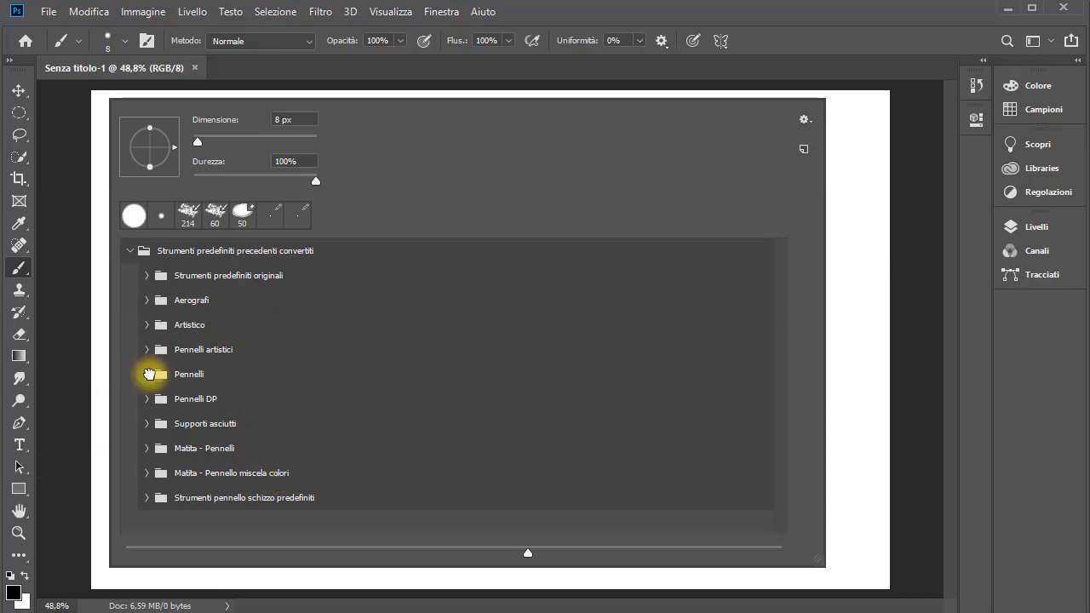
Step: Browse the legacy Pennelli subfolder, then collapse it and the converted-presets folder
{"action": "left_click", "coordinate": [148, 375]}
{"action": "scroll", "coordinate": [316, 418], "scroll_direction": "down", "scroll_amount": 2}
{"action": "scroll", "coordinate": [316, 418], "scroll_direction": "down", "scroll_amount": 3}
{"action": "scroll", "coordinate": [318, 420], "scroll_direction": "down", "scroll_amount": 3}
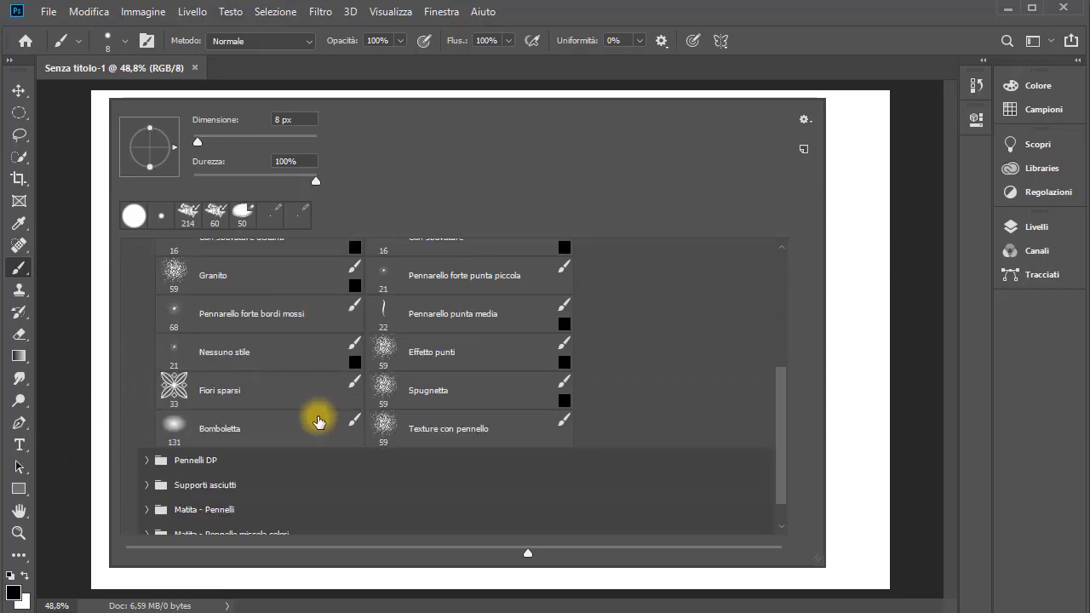
{"action": "scroll", "coordinate": [318, 419], "scroll_direction": "up", "scroll_amount": 1}
{"action": "scroll", "coordinate": [317, 420], "scroll_direction": "up", "scroll_amount": 1}
{"action": "scroll", "coordinate": [318, 419], "scroll_direction": "up", "scroll_amount": 2}
{"action": "scroll", "coordinate": [317, 420], "scroll_direction": "up", "scroll_amount": 2}
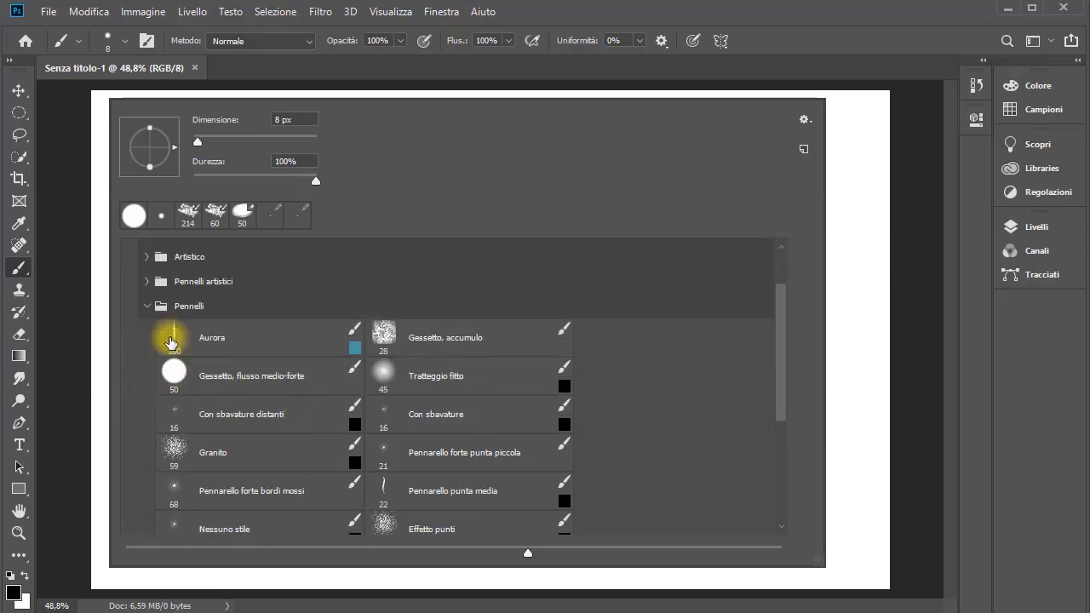
{"action": "left_click", "coordinate": [147, 305]}
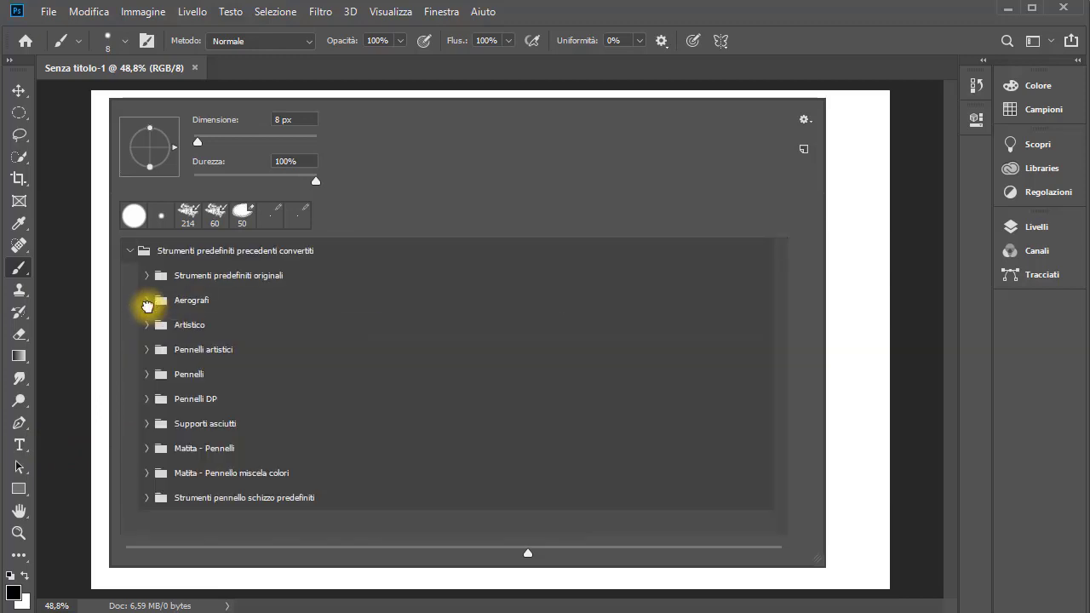
{"action": "left_click", "coordinate": [130, 251]}
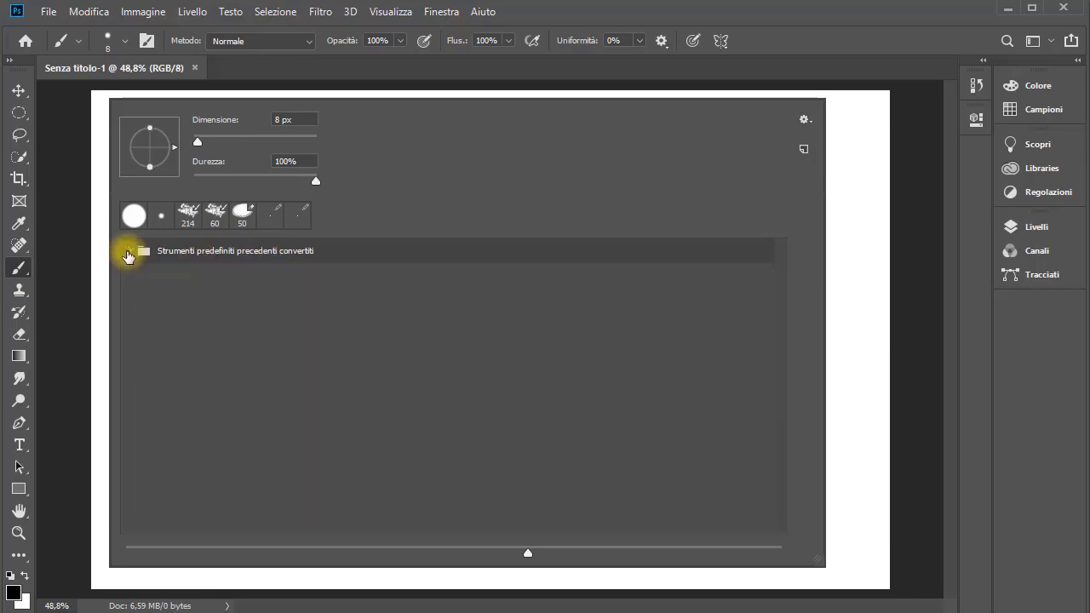
Step: Restore the Pennelli precedenti legacy brush set into the brush list
{"action": "left_click", "coordinate": [804, 124]}
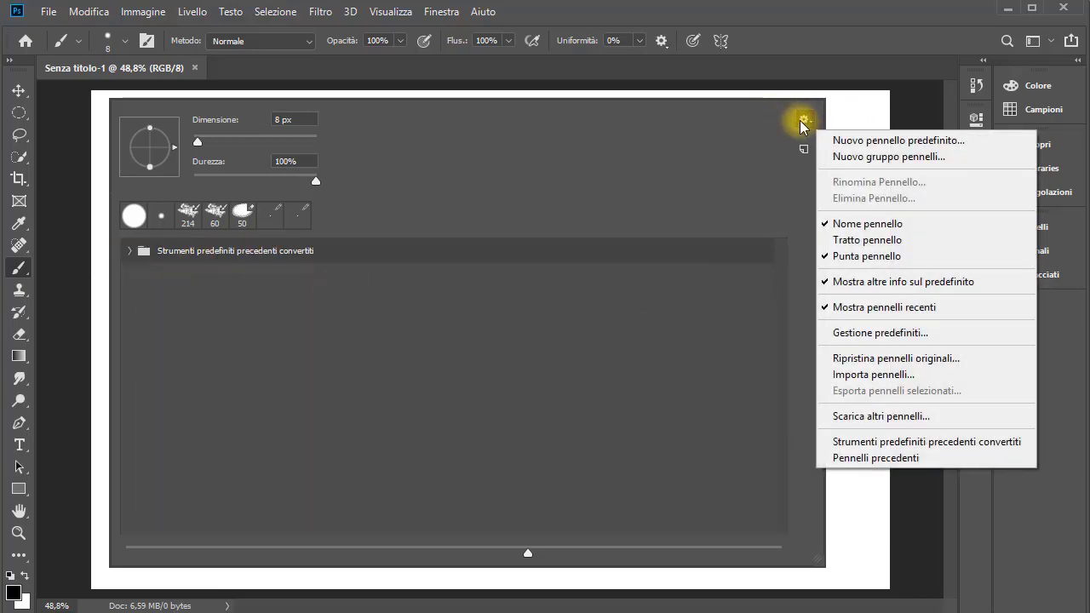
{"action": "left_click", "coordinate": [894, 457]}
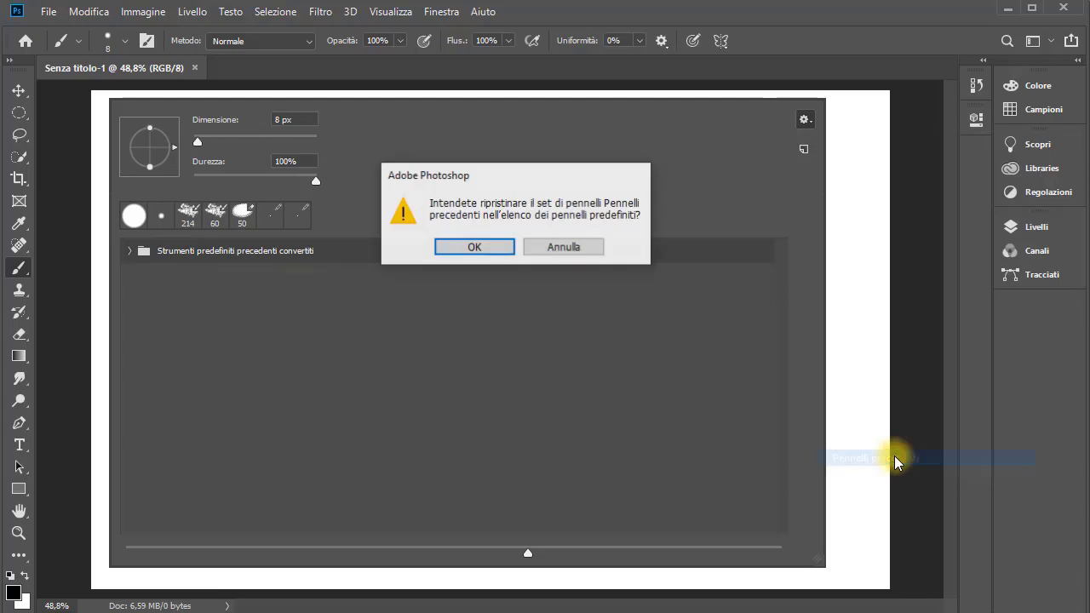
{"action": "left_click", "coordinate": [484, 248]}
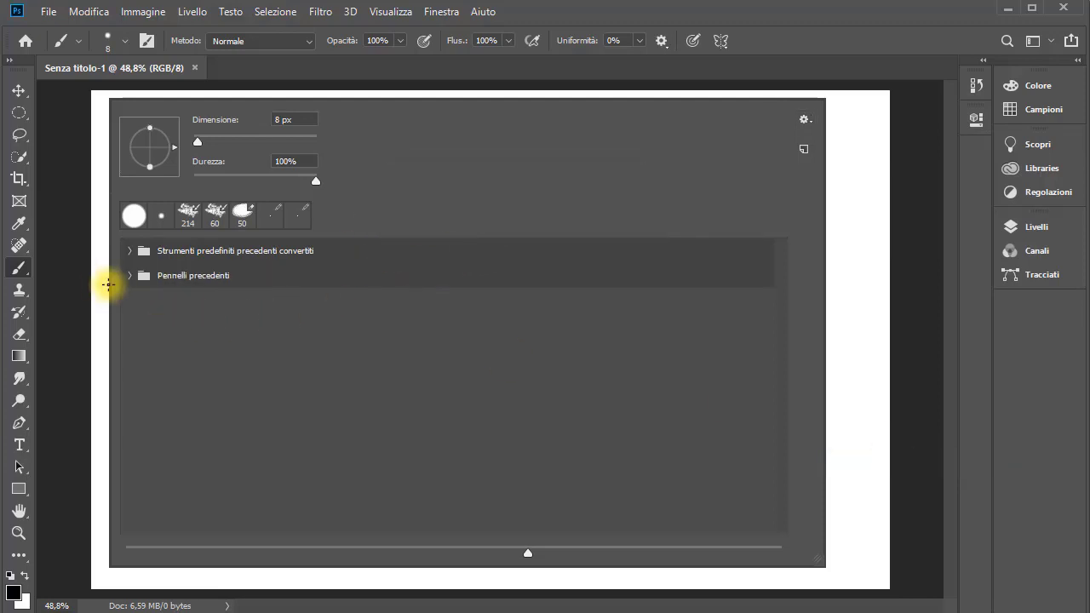
Step: Browse Pennelli precedenti and pick Meccanico netto 13 pixel from its Pennelli base group
{"action": "left_click", "coordinate": [126, 275]}
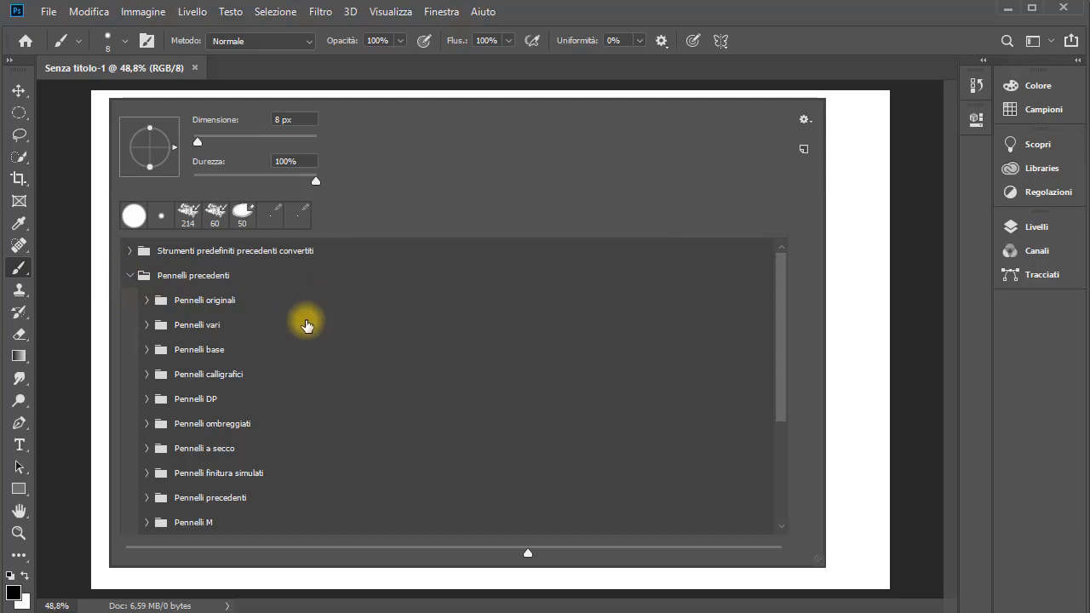
{"action": "scroll", "coordinate": [307, 330], "scroll_direction": "down", "scroll_amount": 1}
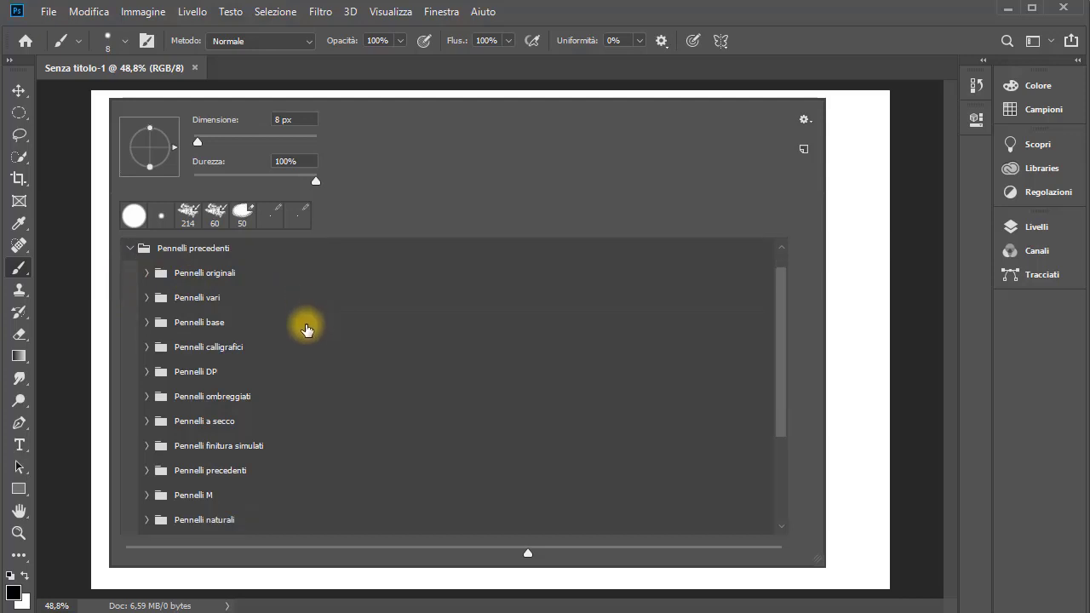
{"action": "scroll", "coordinate": [307, 330], "scroll_direction": "down", "scroll_amount": 2}
{"action": "scroll", "coordinate": [307, 330], "scroll_direction": "down", "scroll_amount": 1}
{"action": "scroll", "coordinate": [307, 331], "scroll_direction": "down", "scroll_amount": 1}
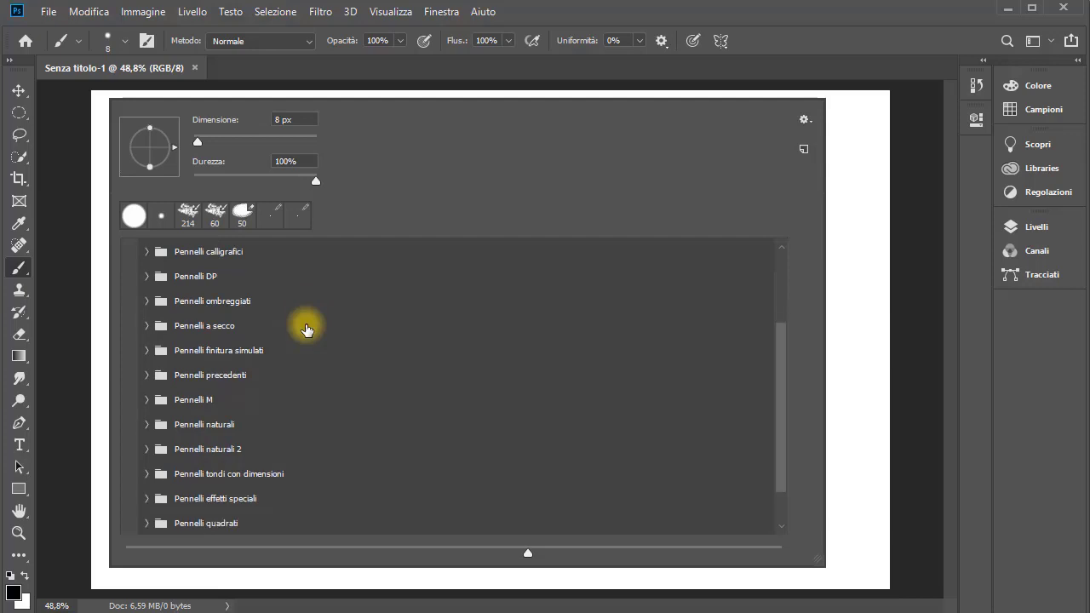
{"action": "scroll", "coordinate": [306, 330], "scroll_direction": "down", "scroll_amount": 2}
{"action": "scroll", "coordinate": [305, 326], "scroll_direction": "up", "scroll_amount": 7}
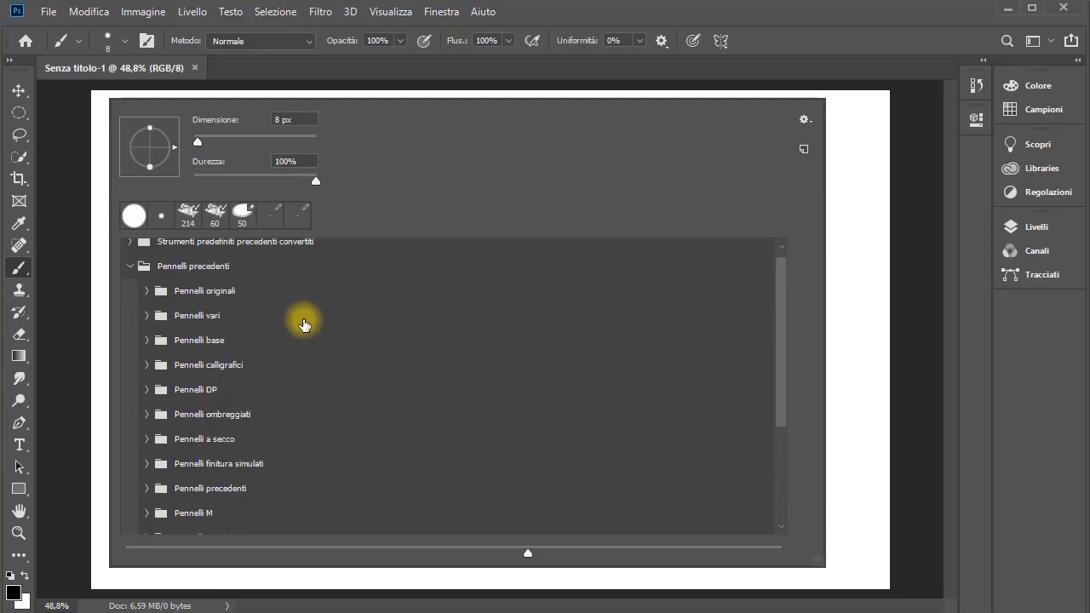
{"action": "left_click", "coordinate": [128, 276]}
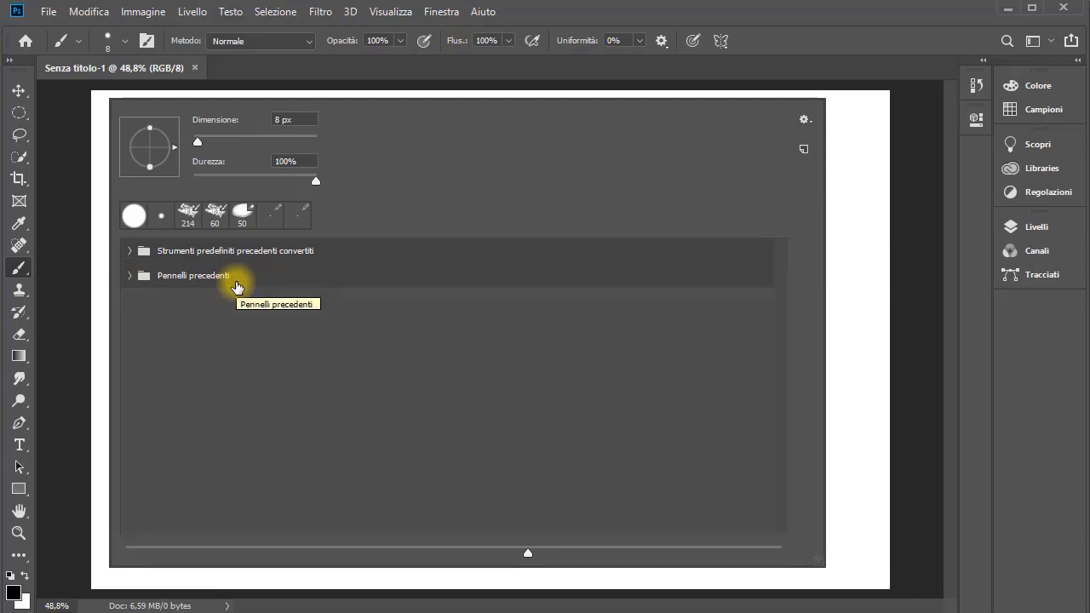
{"action": "left_click", "coordinate": [128, 282]}
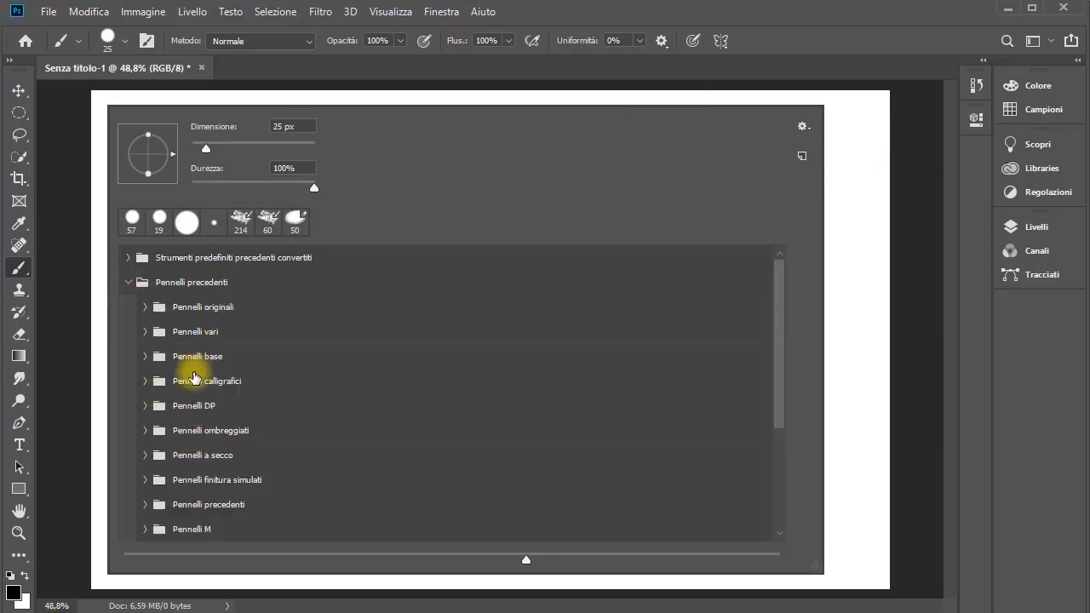
{"action": "left_click", "coordinate": [144, 356]}
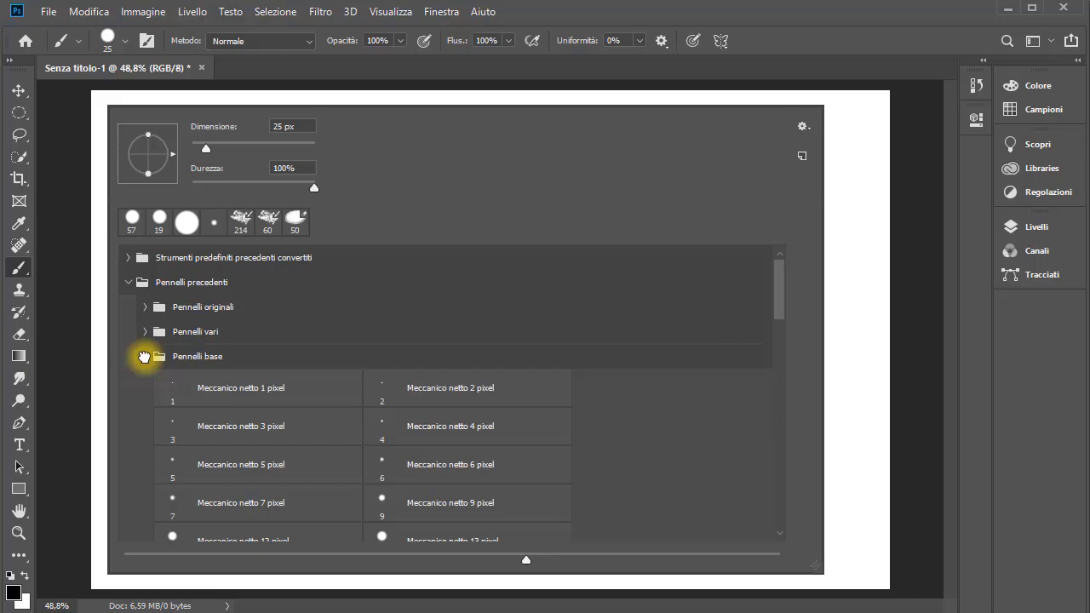
{"action": "left_click", "coordinate": [417, 537]}
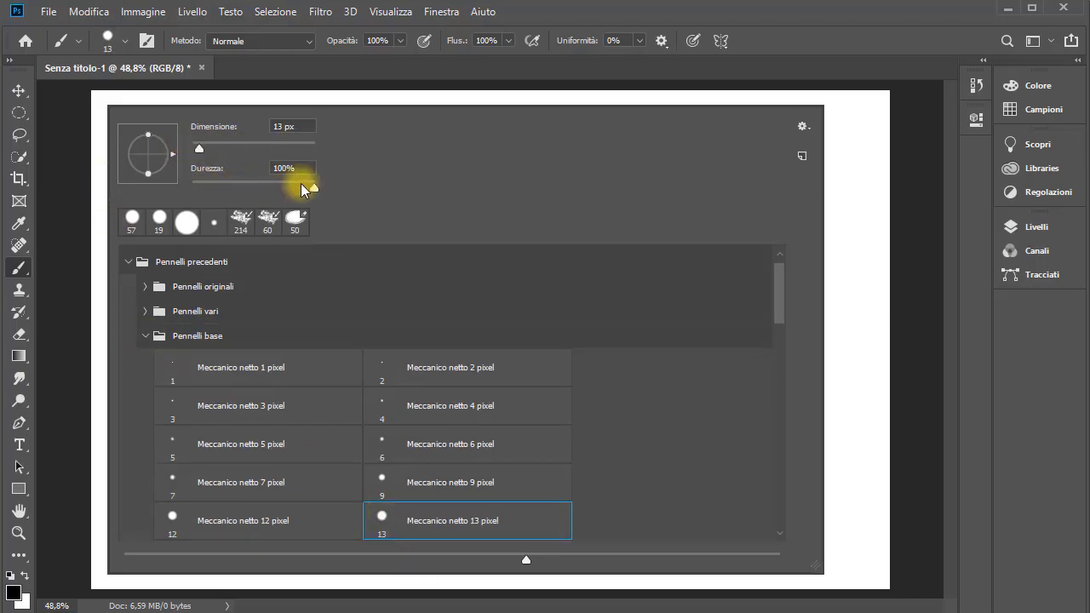
Step: Set the foreground colour to blue 0d36bc and paint a zigzag on the canvas's left side
{"action": "left_click", "coordinate": [725, 16]}
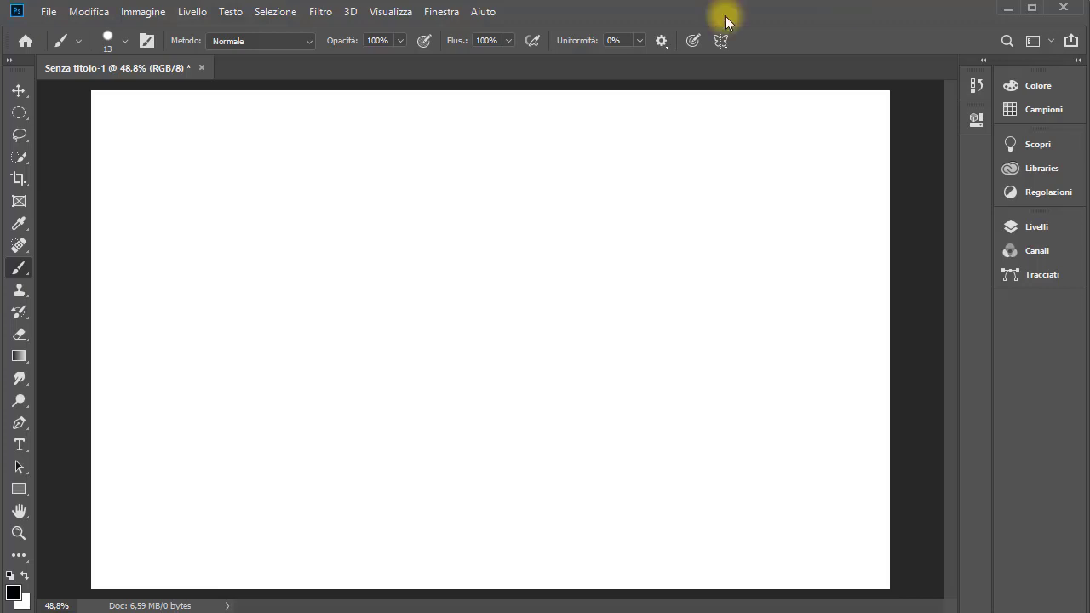
{"action": "left_click", "coordinate": [13, 594]}
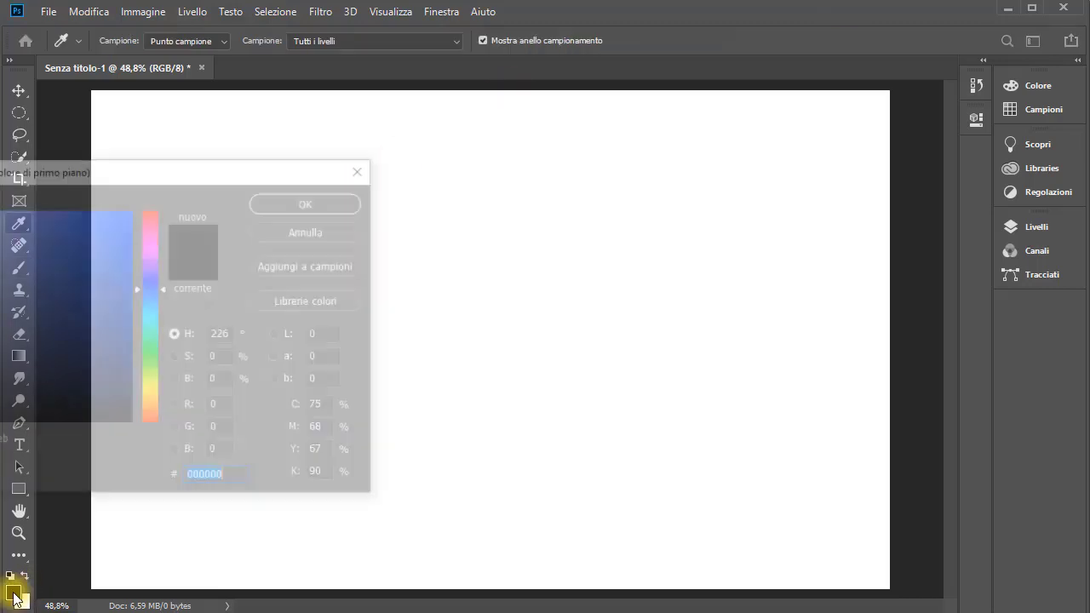
{"action": "left_click", "coordinate": [115, 262]}
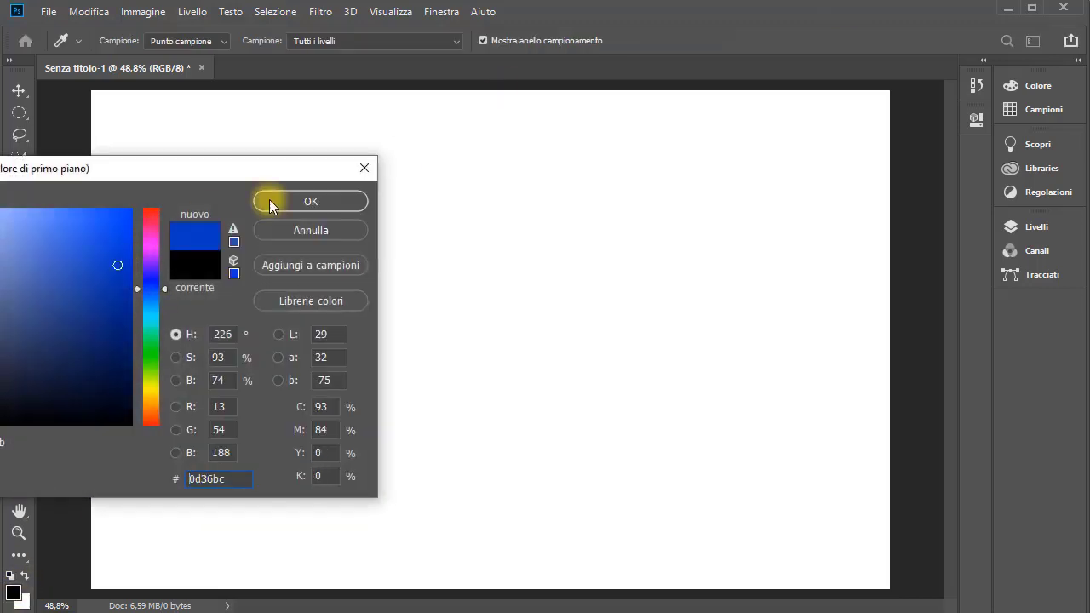
{"action": "left_click", "coordinate": [269, 200]}
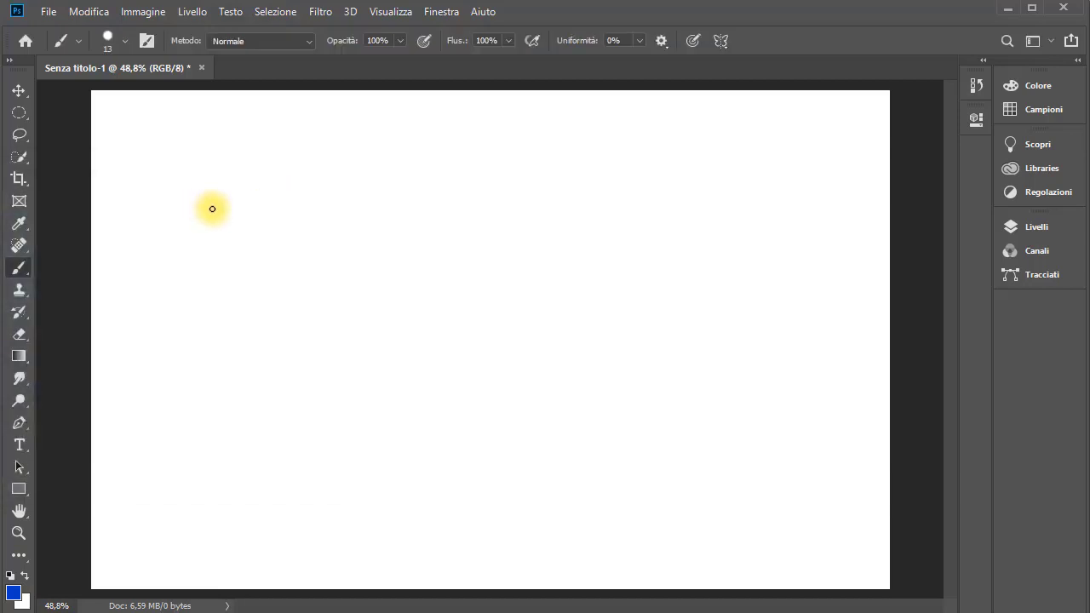
{"action": "mouse_move", "coordinate": [208, 185]}
{"action": "left_mouse_down"}
{"action": "mouse_move", "coordinate": [272, 292]}
{"action": "mouse_move", "coordinate": [341, 278]}
{"action": "mouse_move", "coordinate": [389, 328]}
{"action": "left_mouse_up"}
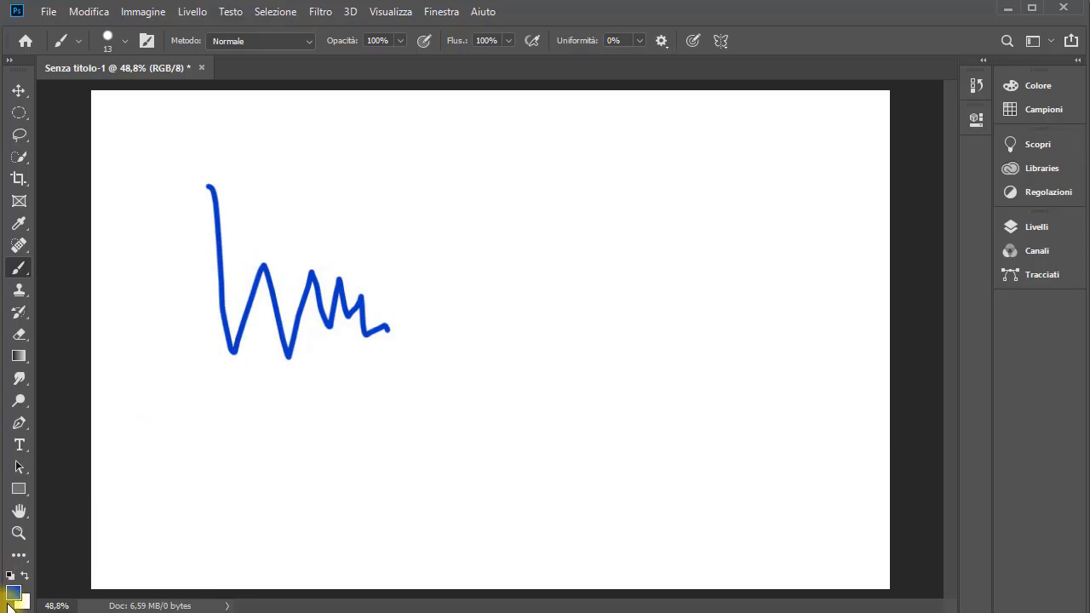
Step: Create a new brush preset named 'Base blu' from the current blue 13 px brush
{"action": "left_click", "coordinate": [122, 43]}
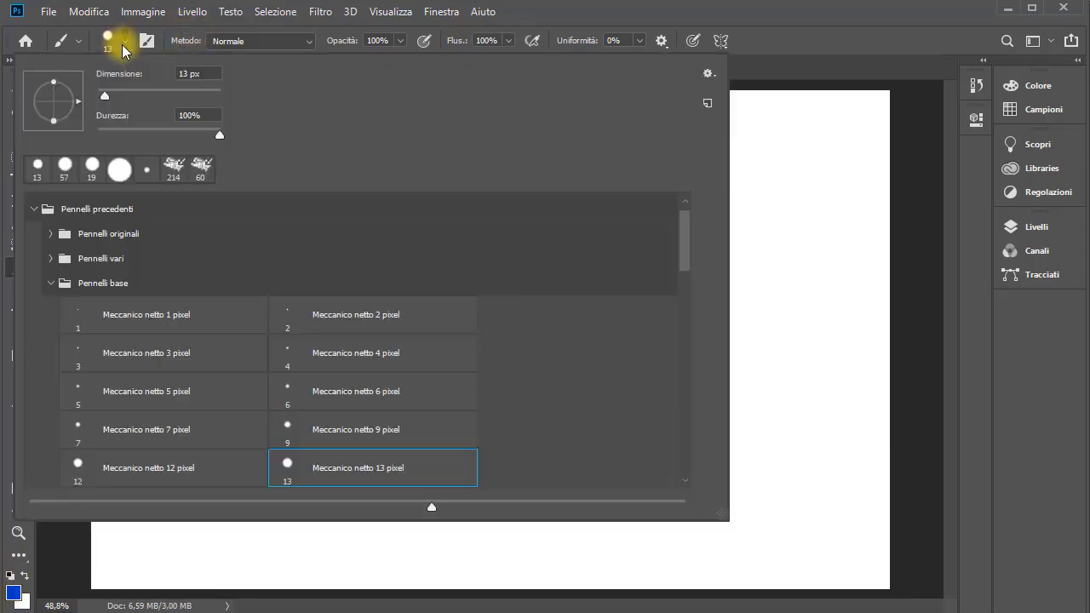
{"action": "left_click", "coordinate": [707, 74]}
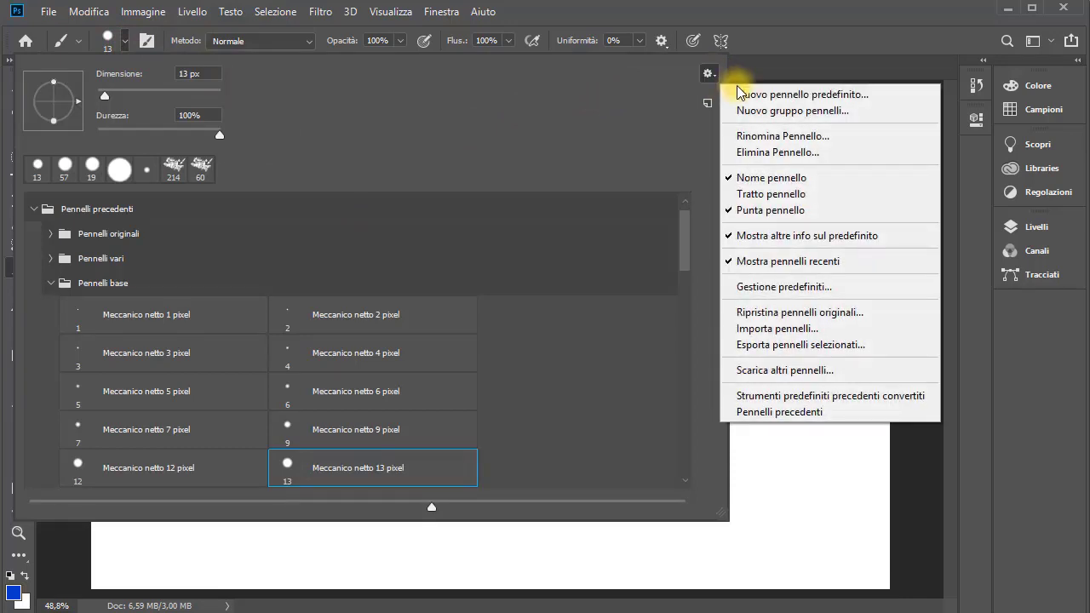
{"action": "left_click", "coordinate": [739, 94]}
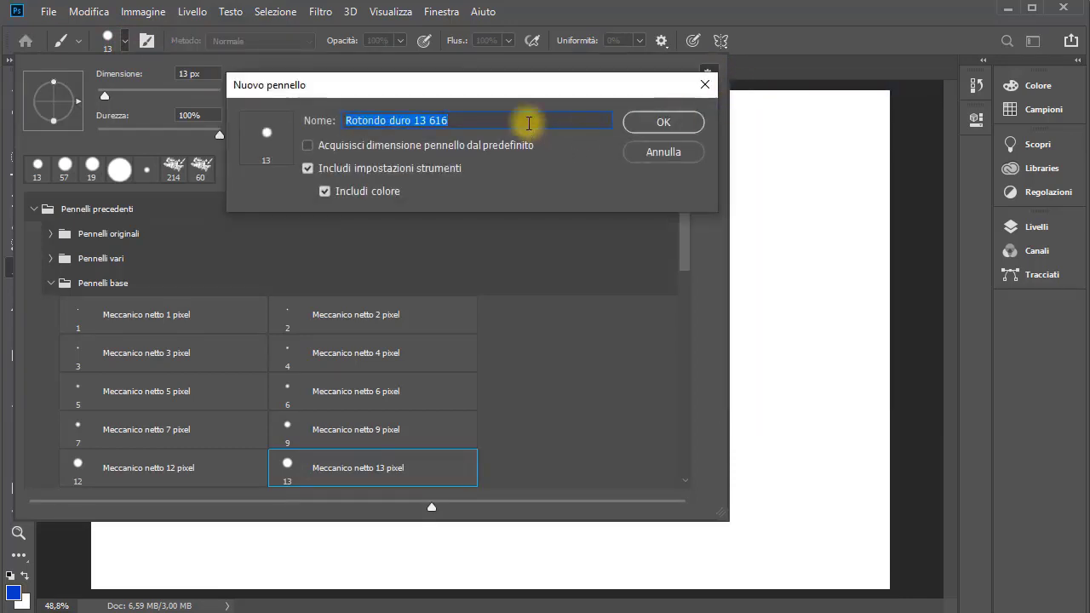
{"action": "left_click_drag", "start_coordinate": [494, 92], "coordinate": [535, 196]}
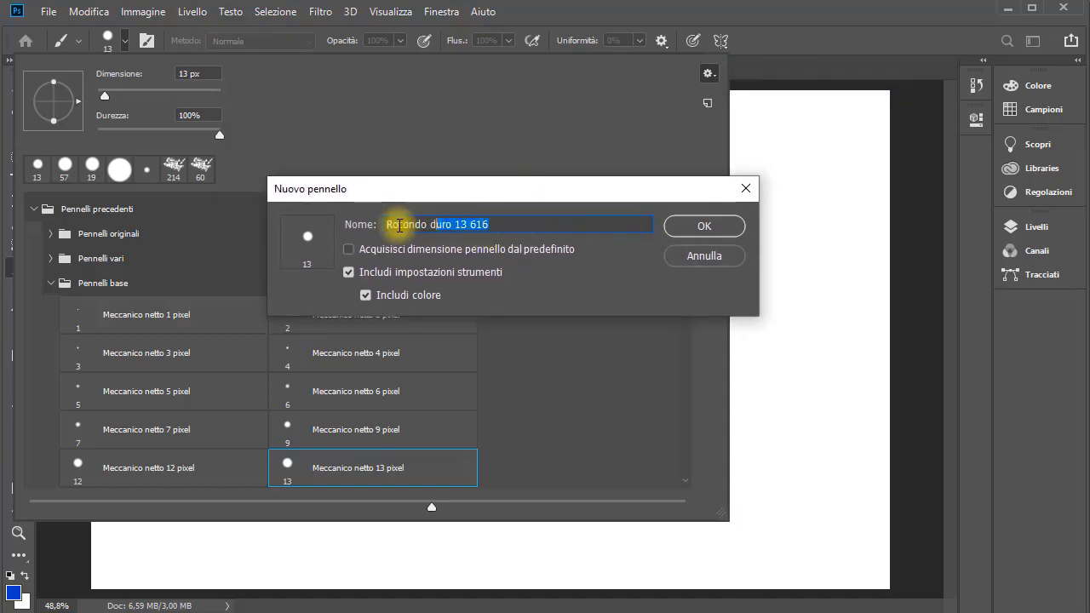
{"action": "type", "text": "Ba"}
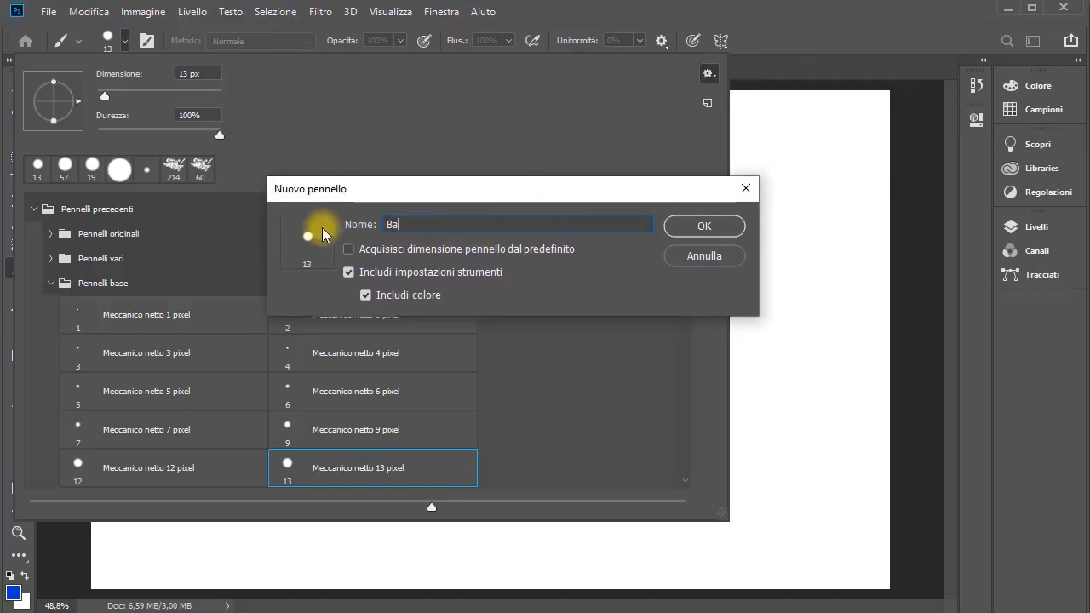
{"action": "type", "text": "se blu"}
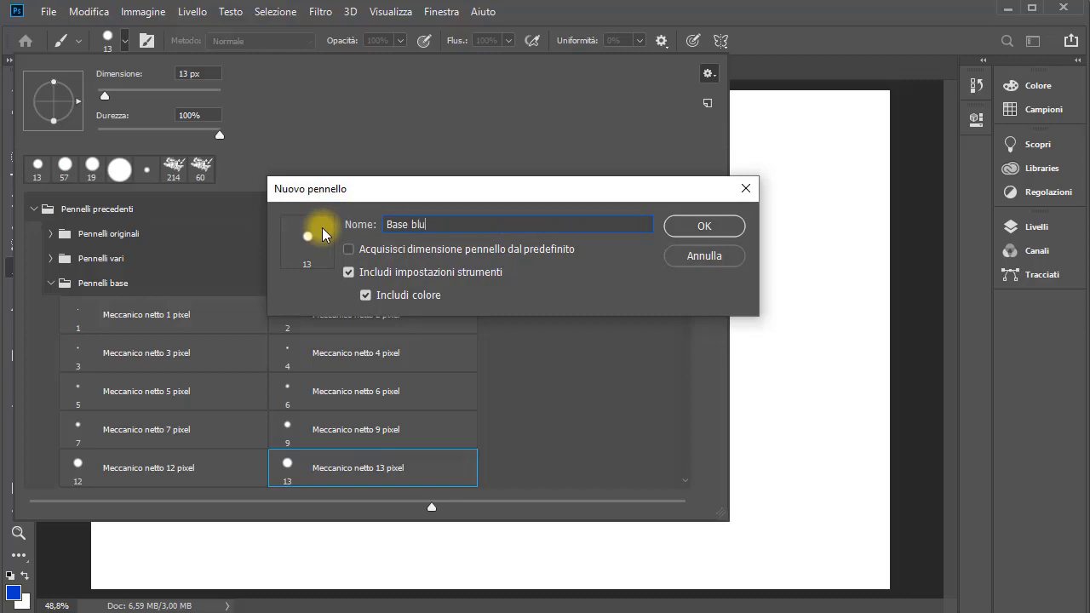
{"action": "left_click", "coordinate": [697, 228]}
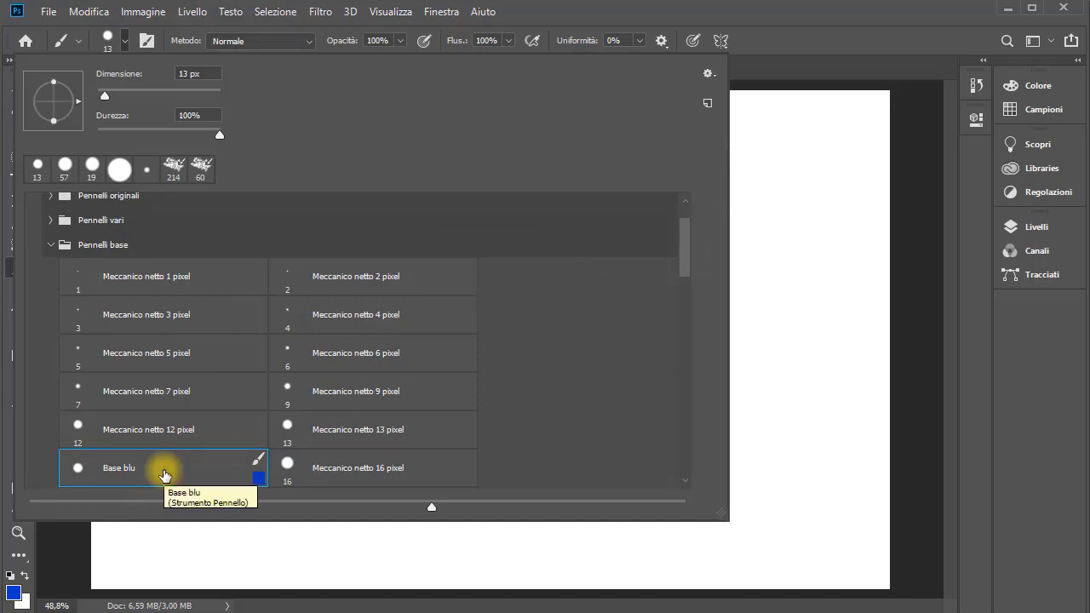
Step: Switch to Meccanico netto 13 pixel, reset the colour to black, and paint a black zigzag
{"action": "left_click", "coordinate": [174, 242]}
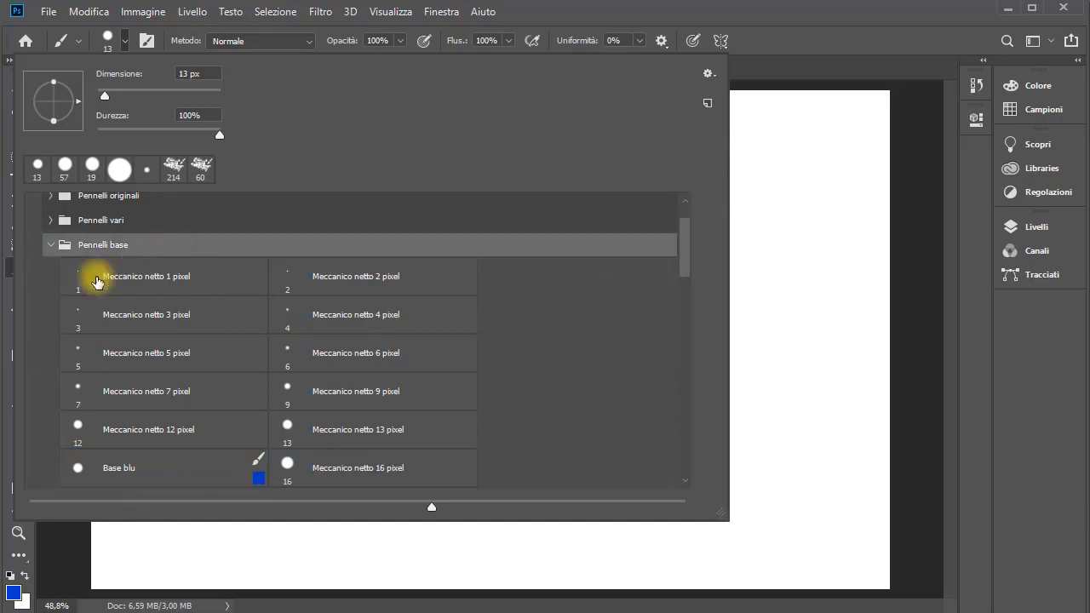
{"action": "left_click", "coordinate": [166, 470]}
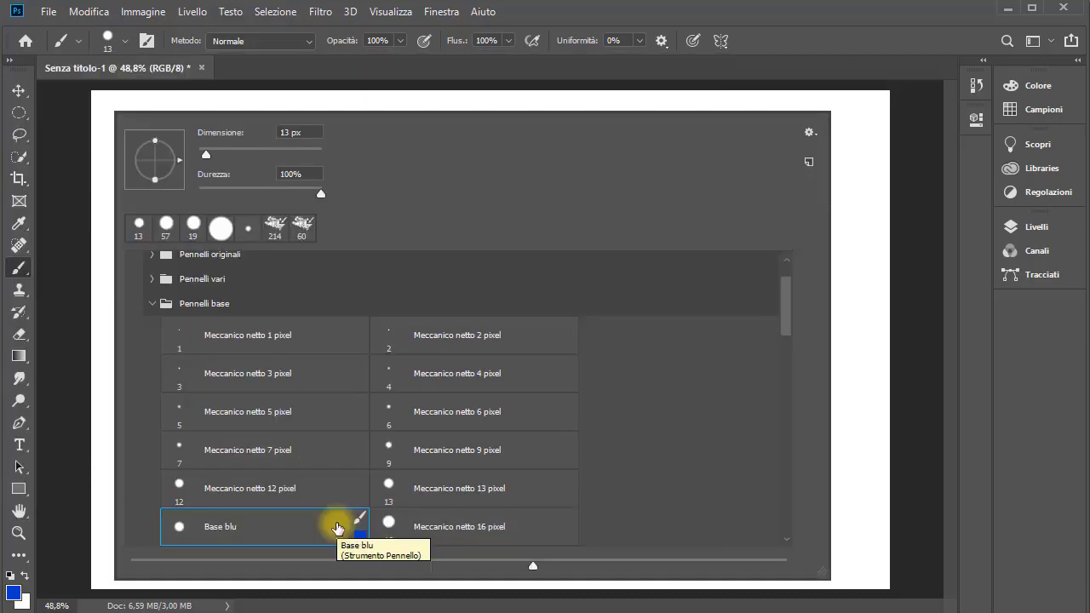
{"action": "left_click", "coordinate": [417, 483]}
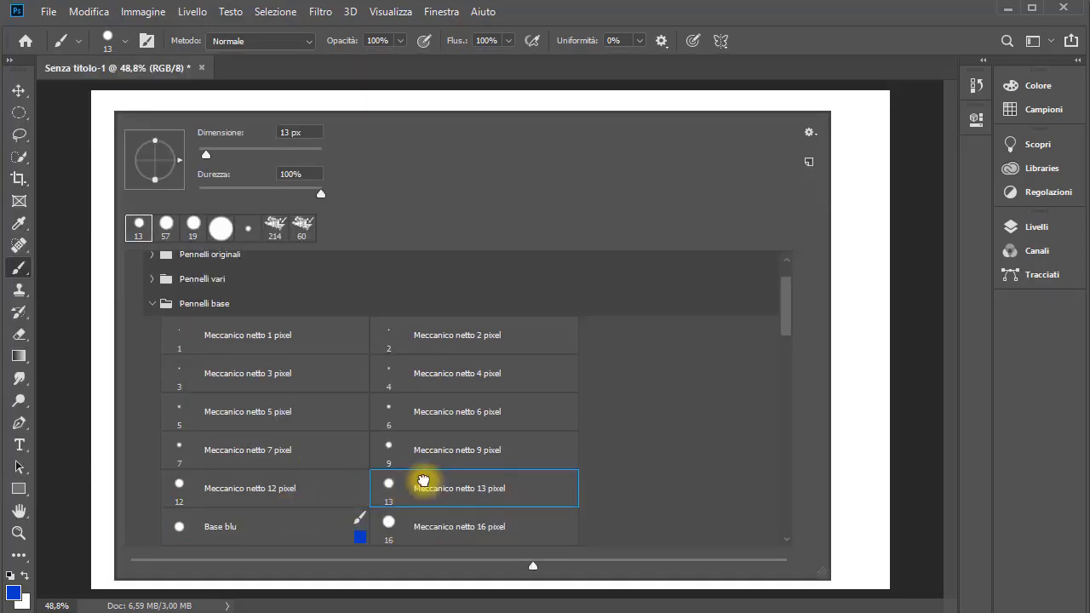
{"action": "left_click", "coordinate": [10, 576]}
{"action": "mouse_move", "coordinate": [445, 250]}
{"action": "left_mouse_down"}
{"action": "mouse_move", "coordinate": [487, 301]}
{"action": "mouse_move", "coordinate": [603, 341]}
{"action": "left_mouse_up"}
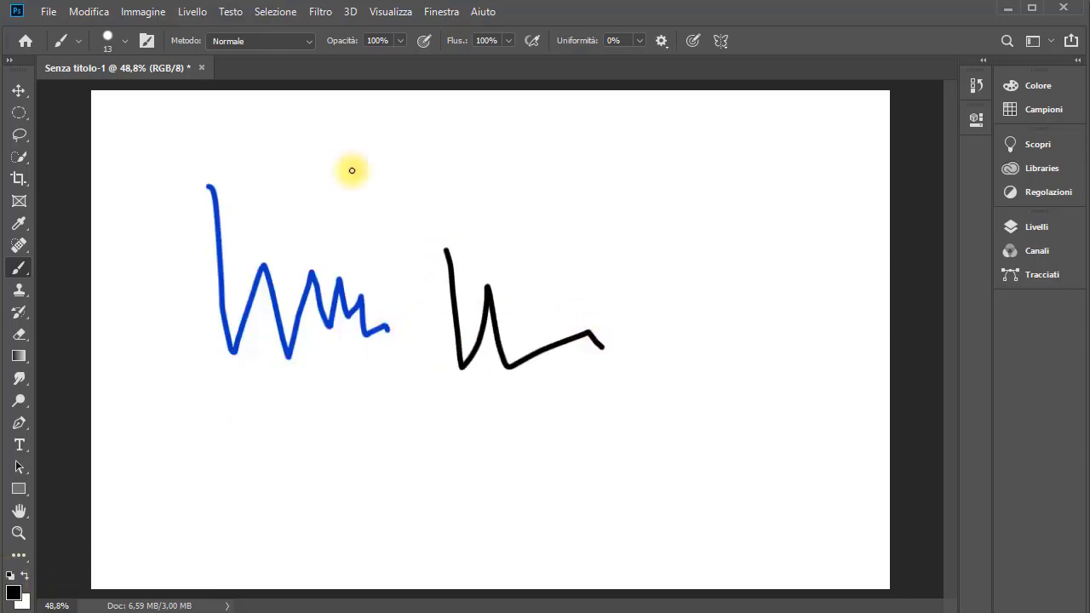
Step: Pick the Base blu preset and paint a blue test stroke beside the black one
{"action": "left_click", "coordinate": [122, 42]}
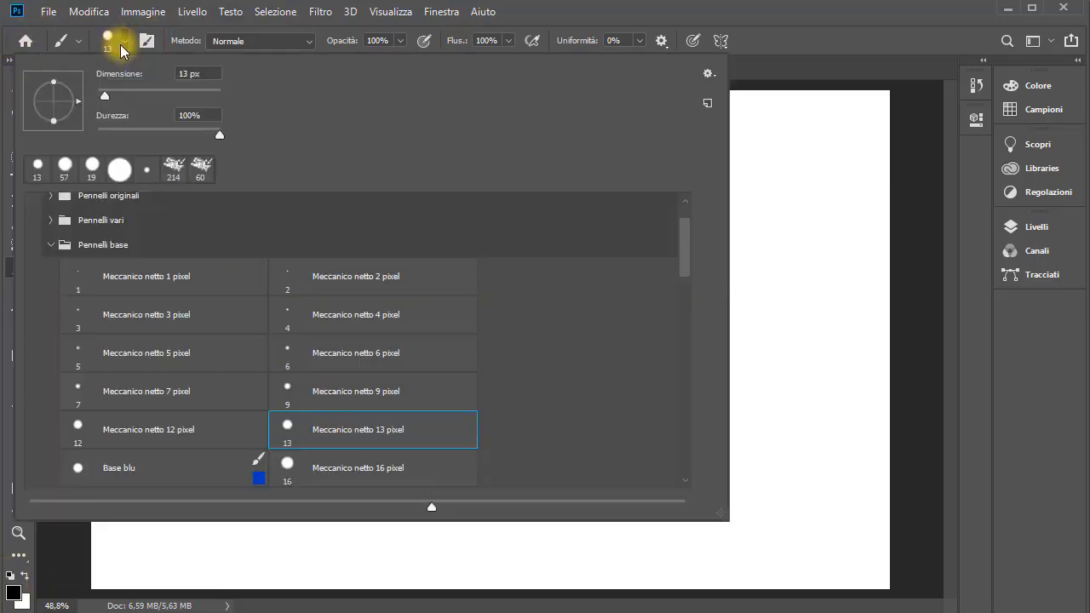
{"action": "left_click", "coordinate": [133, 474]}
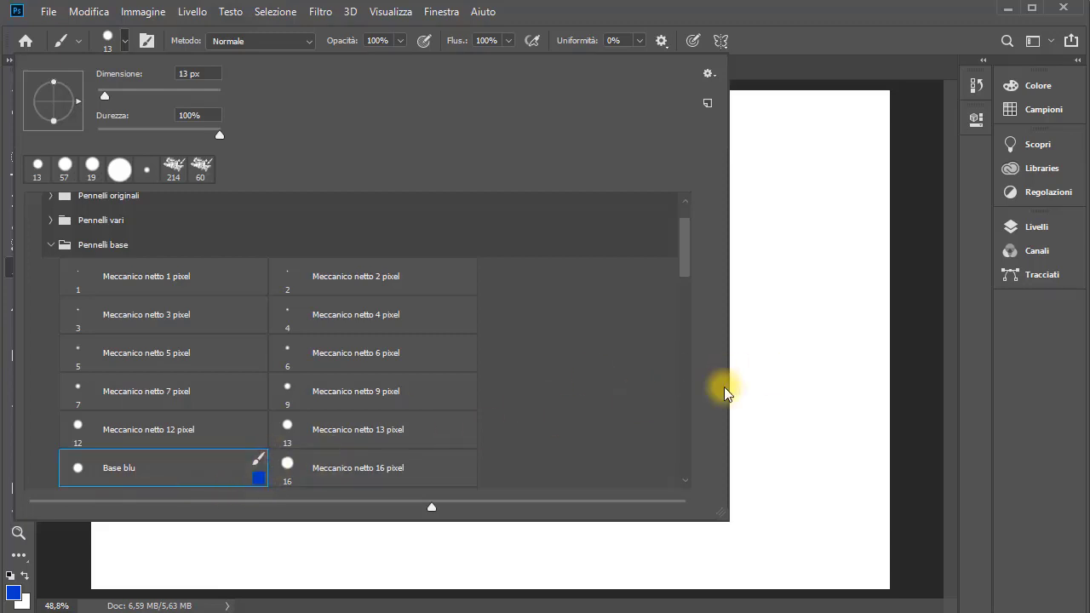
{"action": "mouse_move", "coordinate": [773, 323]}
{"action": "left_mouse_down"}
{"action": "mouse_move", "coordinate": [650, 438]}
{"action": "mouse_move", "coordinate": [547, 464]}
{"action": "mouse_move", "coordinate": [698, 292]}
{"action": "mouse_move", "coordinate": [710, 326]}
{"action": "left_mouse_up"}
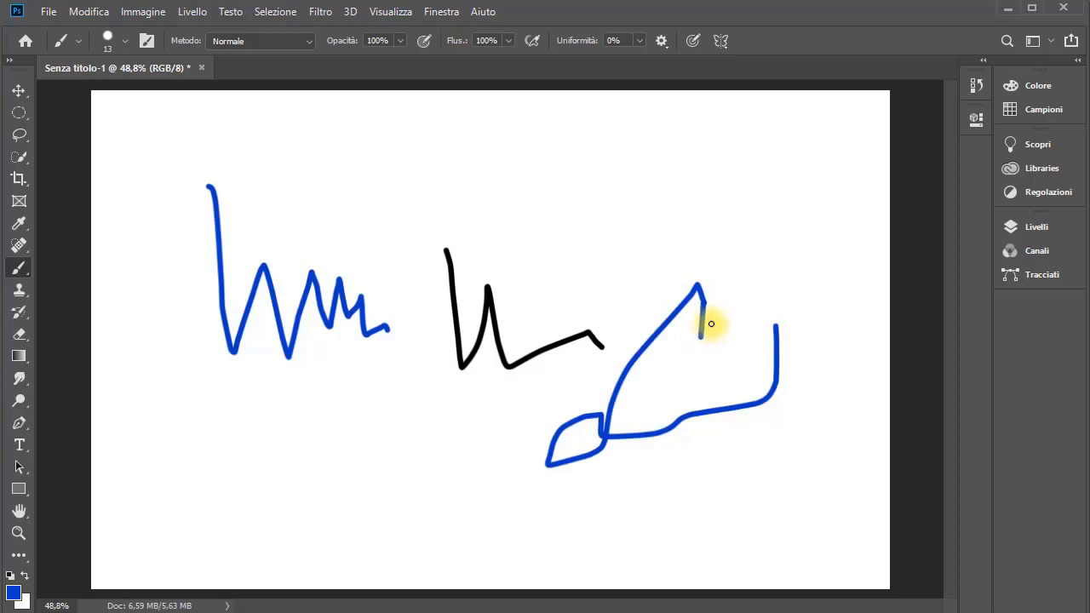
{"action": "right_click", "coordinate": [110, 102]}
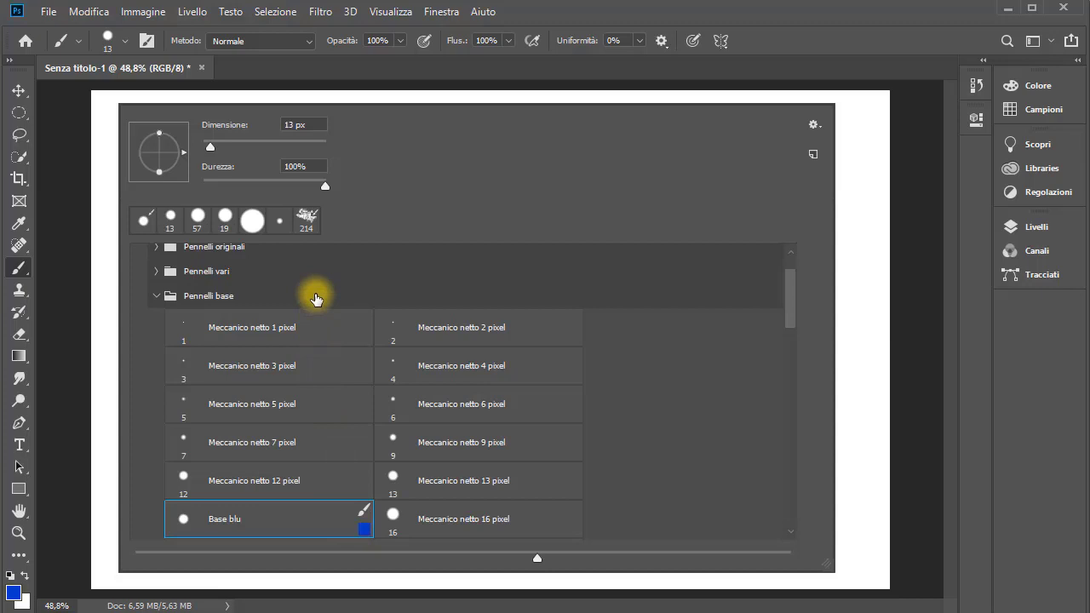
Step: Save the blue 13 px round brush as a new preset named 'Base2'
{"action": "left_click", "coordinate": [158, 298]}
{"action": "scroll", "coordinate": [324, 324], "scroll_direction": "down", "scroll_amount": 3}
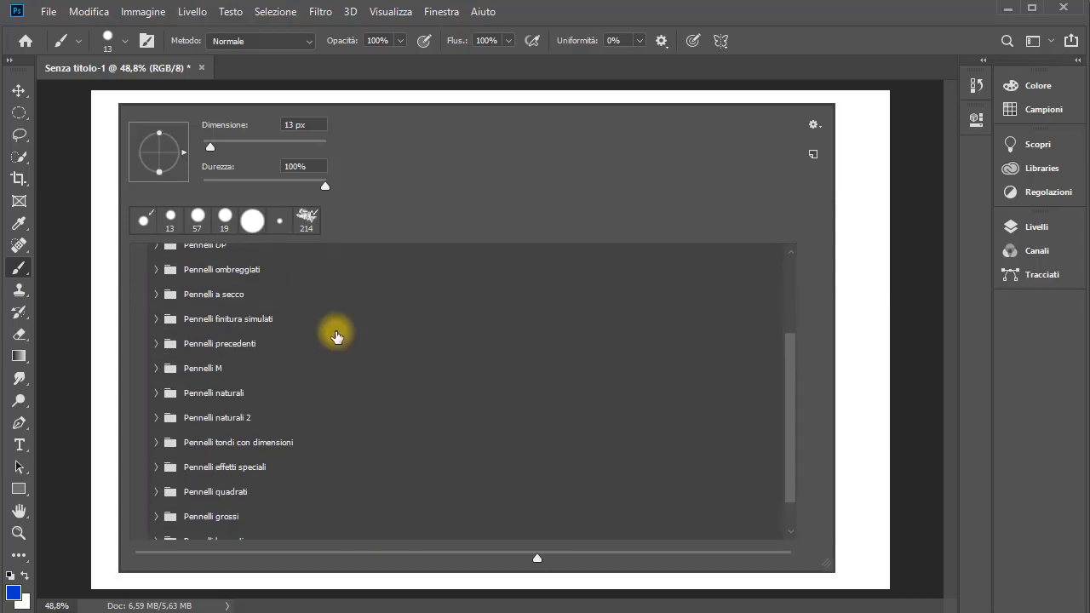
{"action": "scroll", "coordinate": [334, 334], "scroll_direction": "up", "scroll_amount": 5}
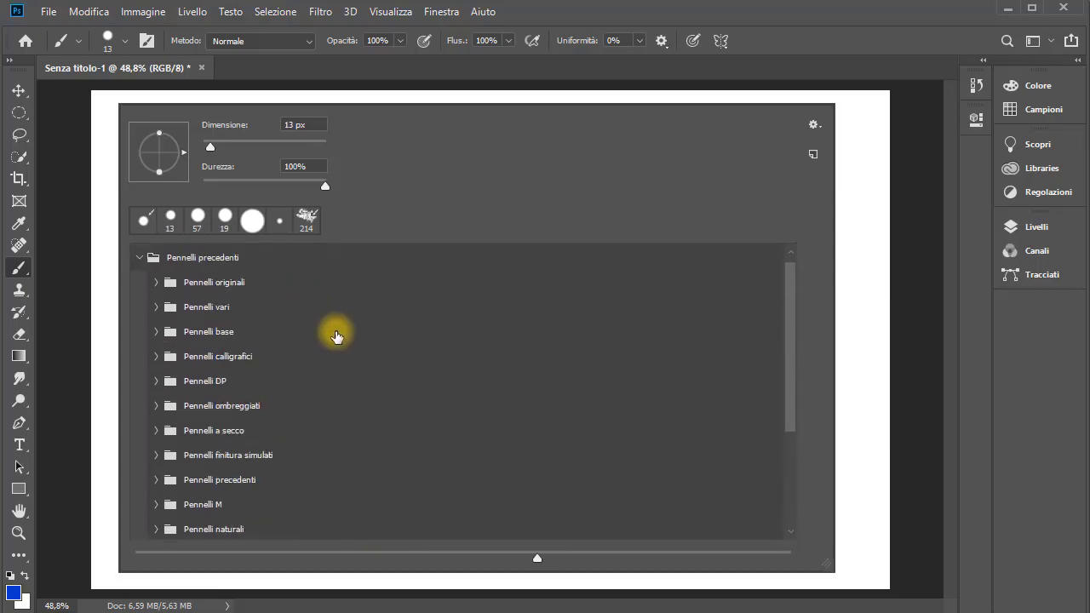
{"action": "left_click", "coordinate": [815, 125]}
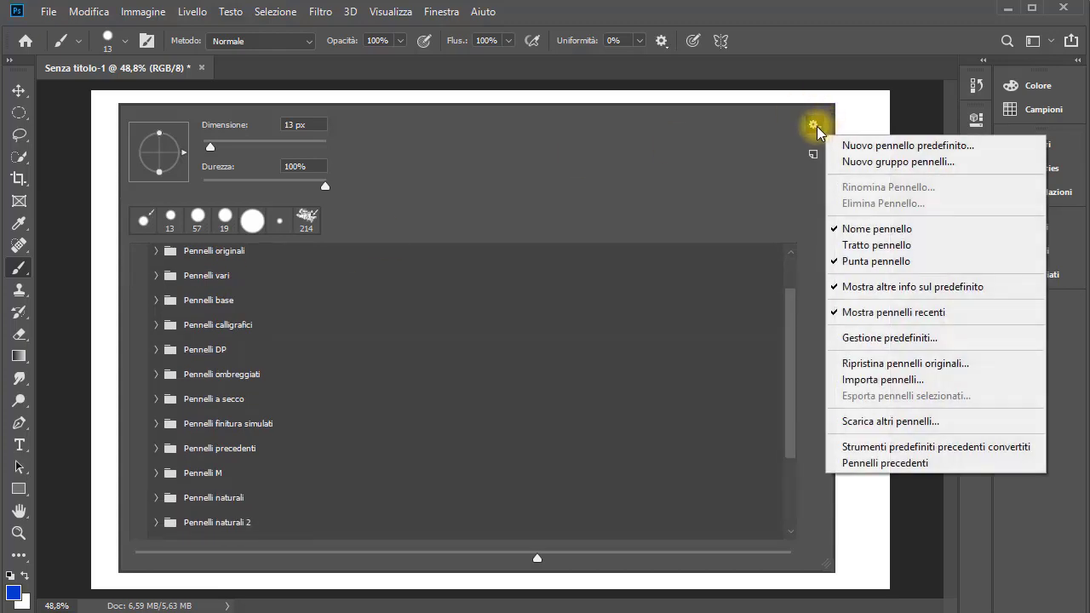
{"action": "left_click", "coordinate": [843, 146]}
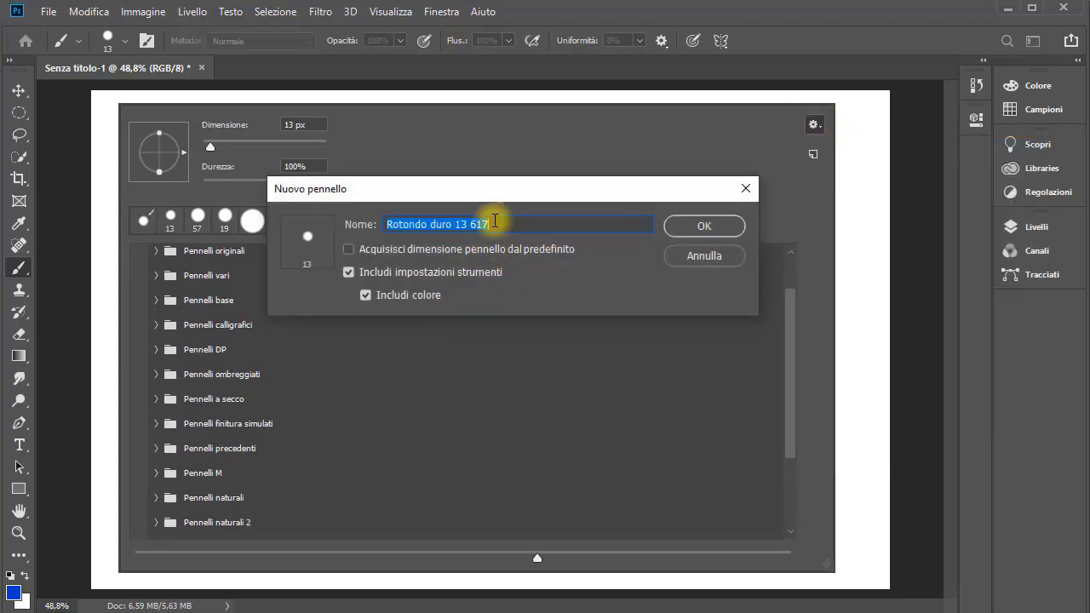
{"action": "left_click_drag", "start_coordinate": [491, 199], "coordinate": [493, 262]}
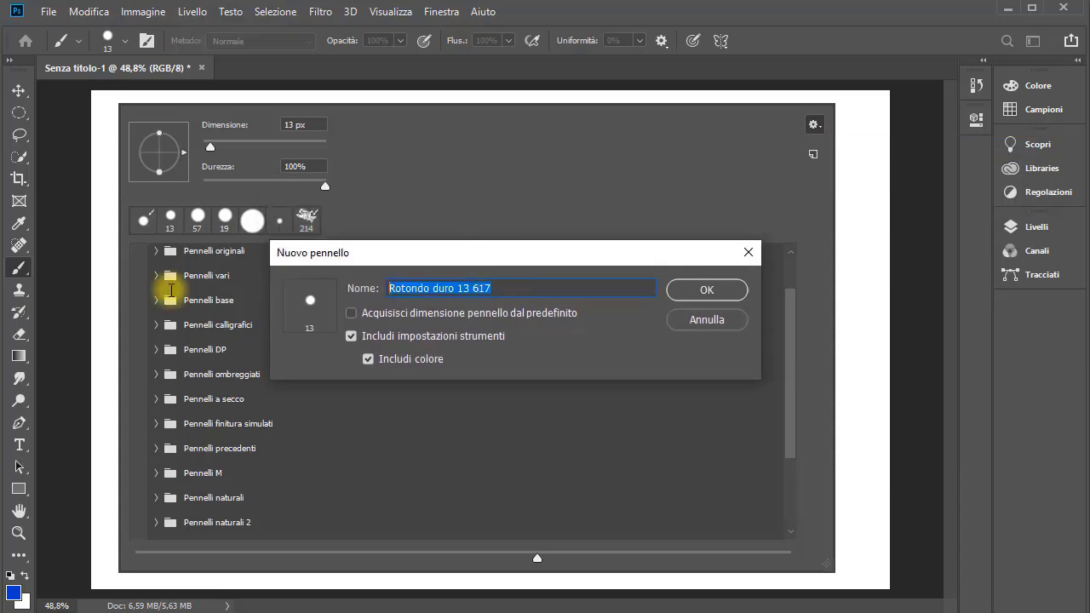
{"action": "type", "text": "Base2"}
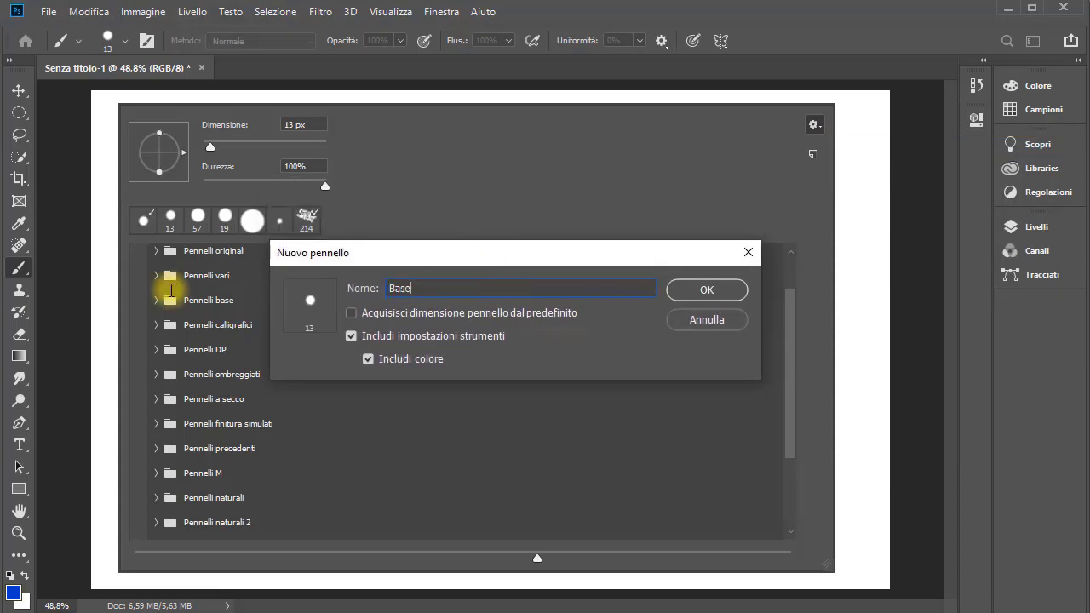
{"action": "left_click", "coordinate": [724, 290]}
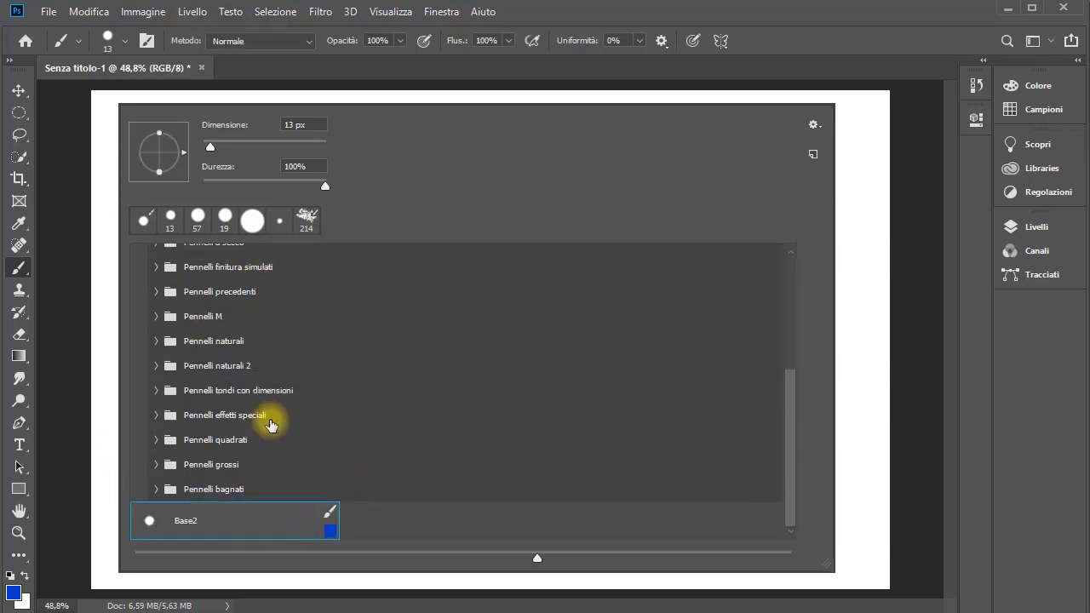
Step: Delete the Base2 brush preset with Elimina Pennello
{"action": "left_click_drag", "start_coordinate": [273, 521], "coordinate": [281, 511]}
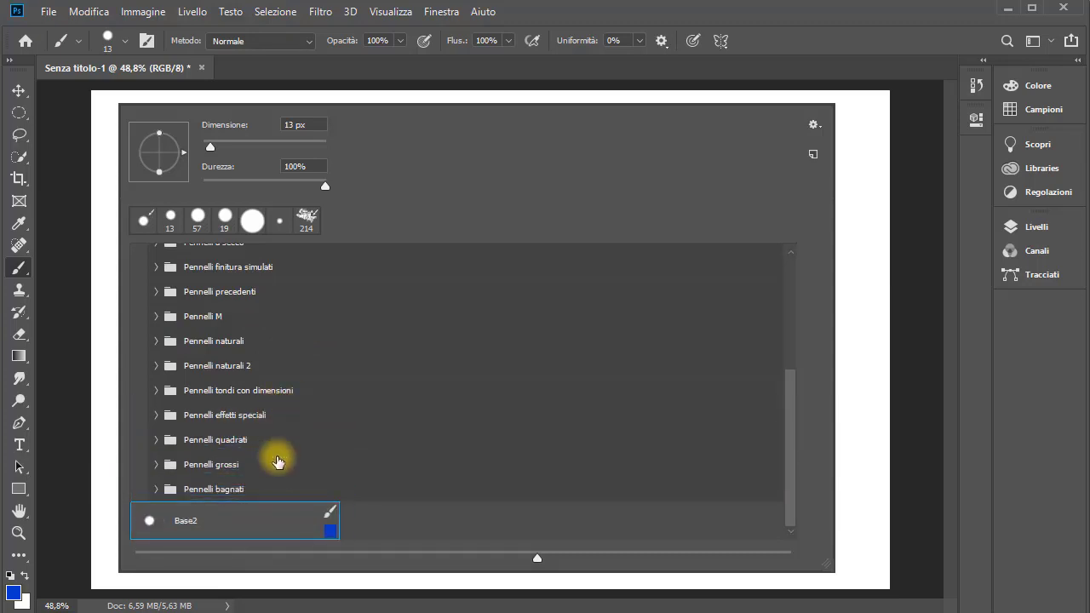
{"action": "right_click", "coordinate": [272, 525]}
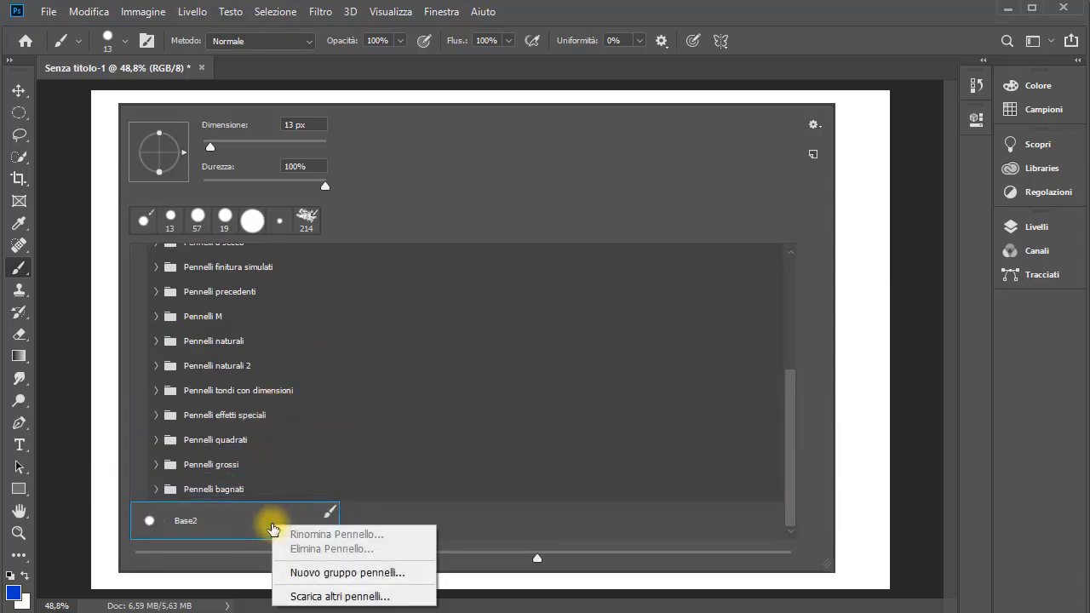
{"action": "left_click", "coordinate": [263, 520]}
{"action": "right_click", "coordinate": [231, 518]}
{"action": "left_click", "coordinate": [264, 539]}
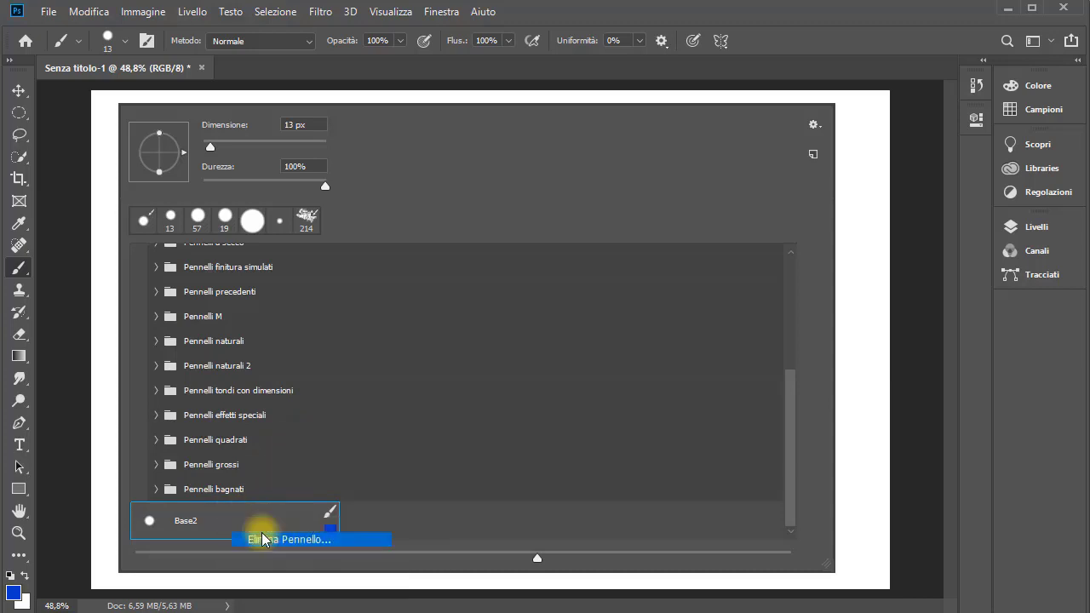
{"action": "left_click", "coordinate": [445, 246]}
Step: Delete the Base blu preset from the Pennelli base group and close the brush picker
{"action": "scroll", "coordinate": [394, 348], "scroll_direction": "up", "scroll_amount": 2}
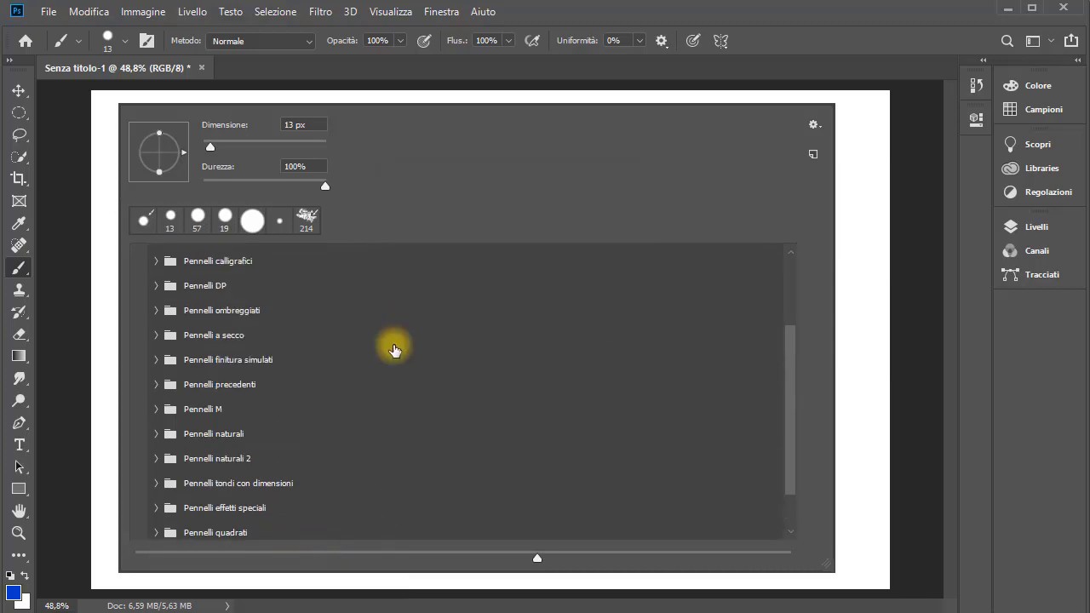
{"action": "scroll", "coordinate": [394, 348], "scroll_direction": "up", "scroll_amount": 1}
{"action": "scroll", "coordinate": [394, 347], "scroll_direction": "up", "scroll_amount": 1}
{"action": "scroll", "coordinate": [394, 347], "scroll_direction": "up", "scroll_amount": 1}
{"action": "scroll", "coordinate": [395, 348], "scroll_direction": "up", "scroll_amount": 1}
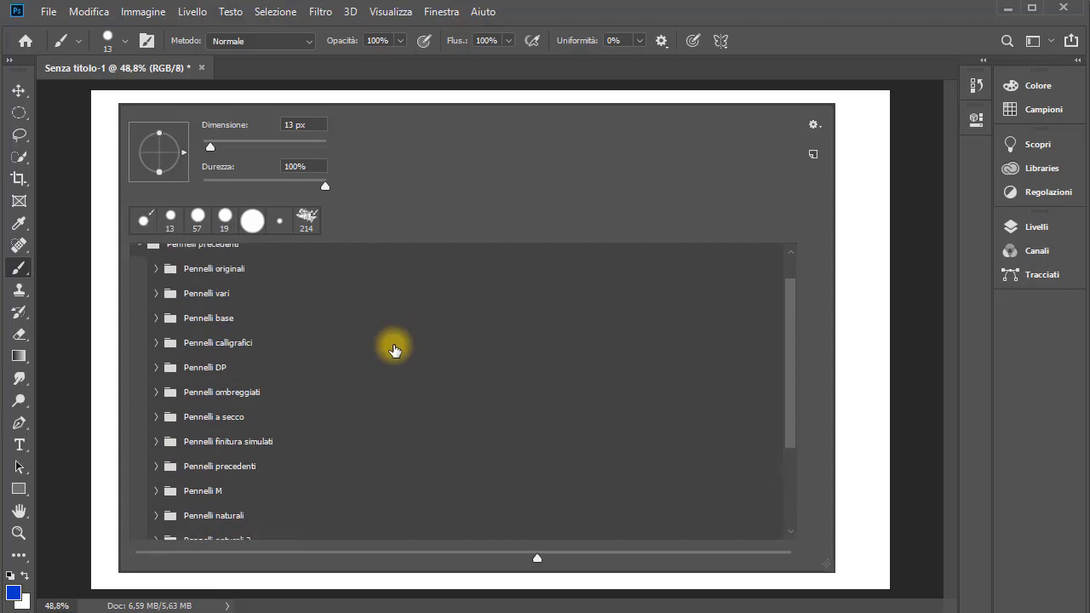
{"action": "left_click", "coordinate": [156, 318]}
{"action": "scroll", "coordinate": [292, 459], "scroll_direction": "down", "scroll_amount": 2}
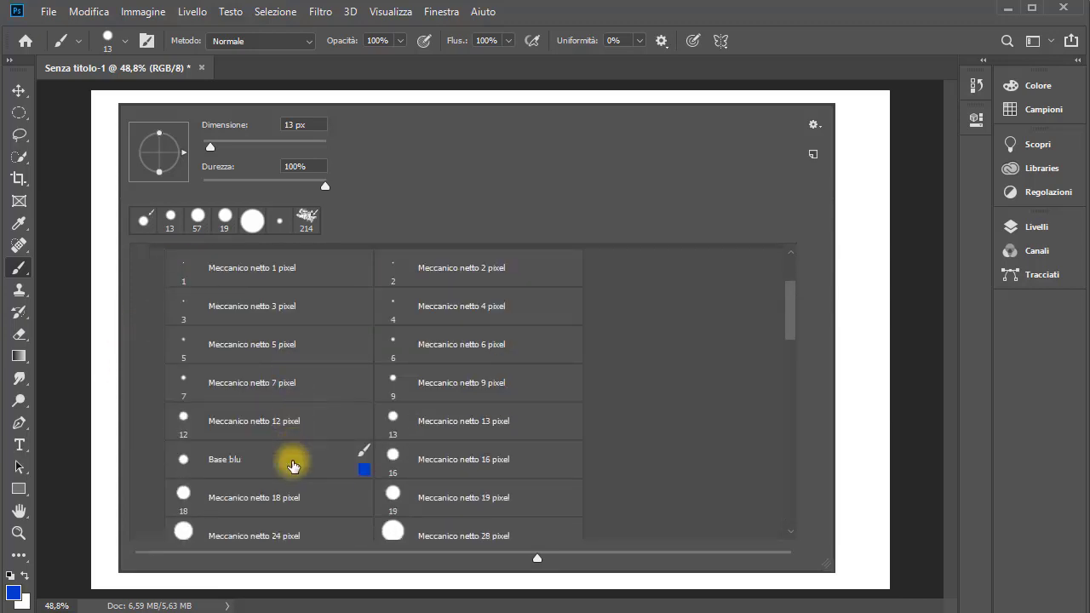
{"action": "right_click", "coordinate": [294, 462]}
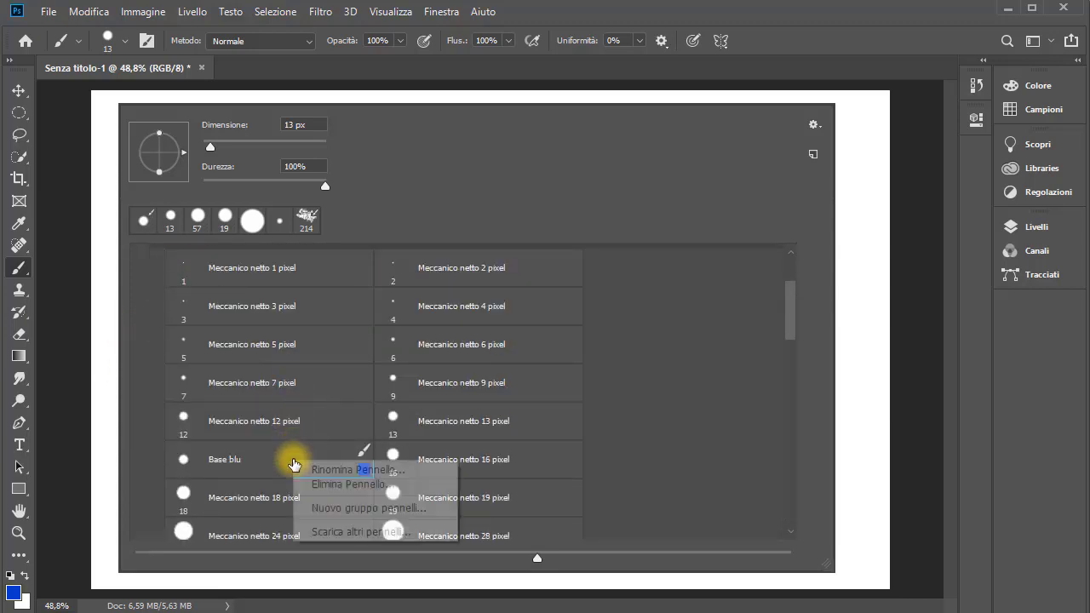
{"action": "left_click", "coordinate": [332, 485]}
{"action": "left_click", "coordinate": [471, 245]}
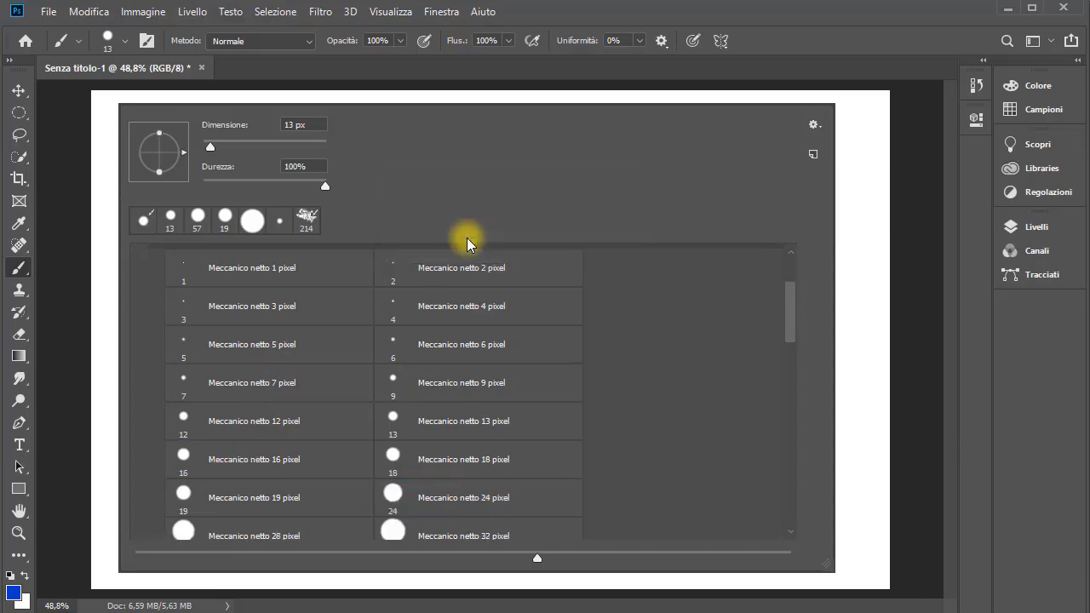
{"action": "left_click", "coordinate": [835, 68]}
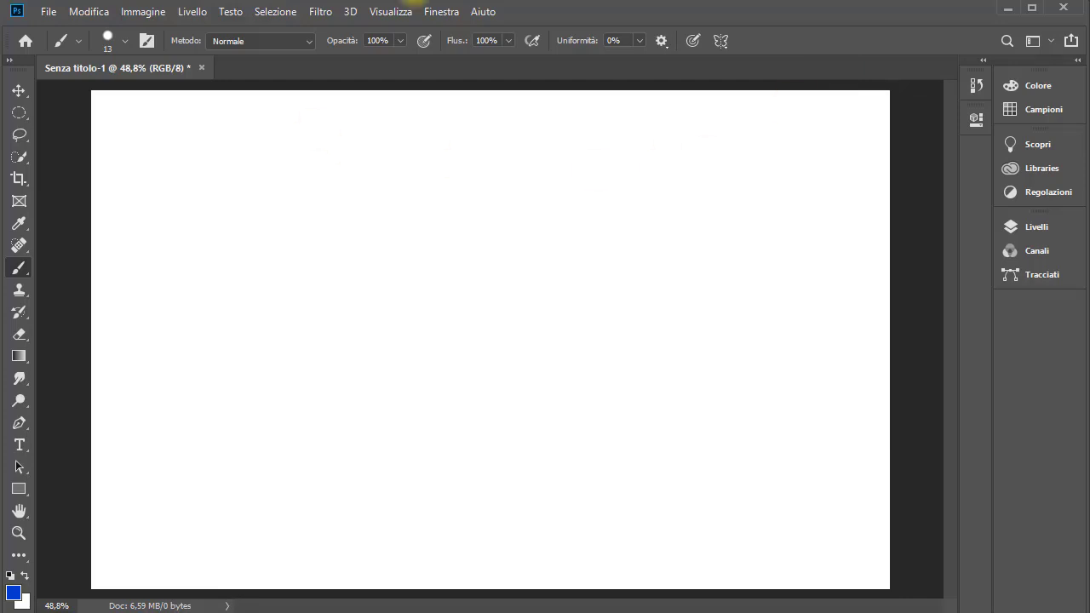
{"action": "left_click", "coordinate": [427, 12]}
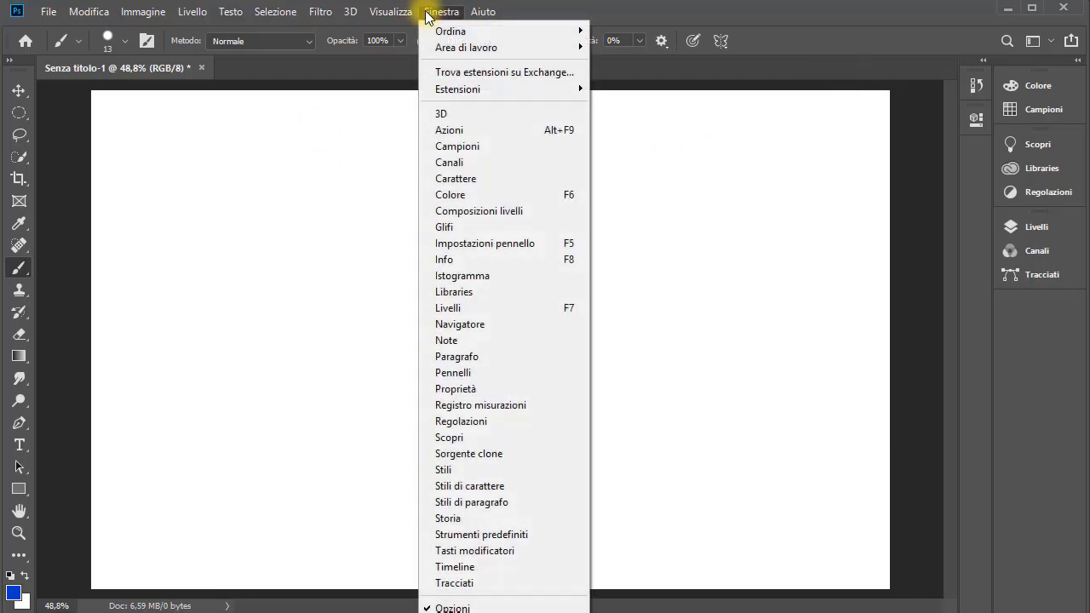
Step: Open Impostazioni pennello and finish on its Pennelli tab listing the brush folders
{"action": "left_click", "coordinate": [486, 246]}
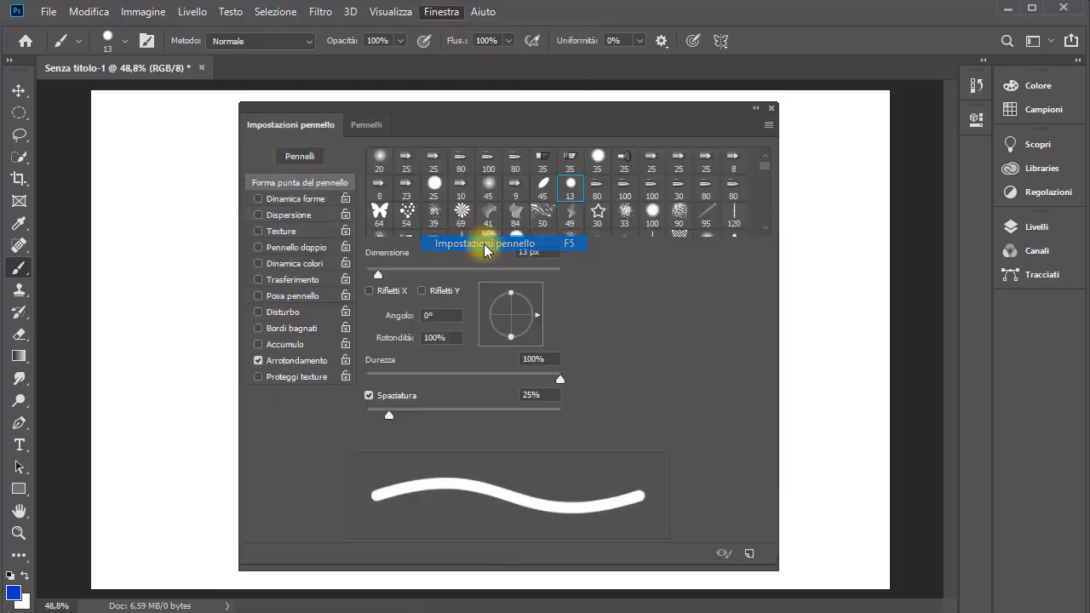
{"action": "left_click", "coordinate": [368, 126]}
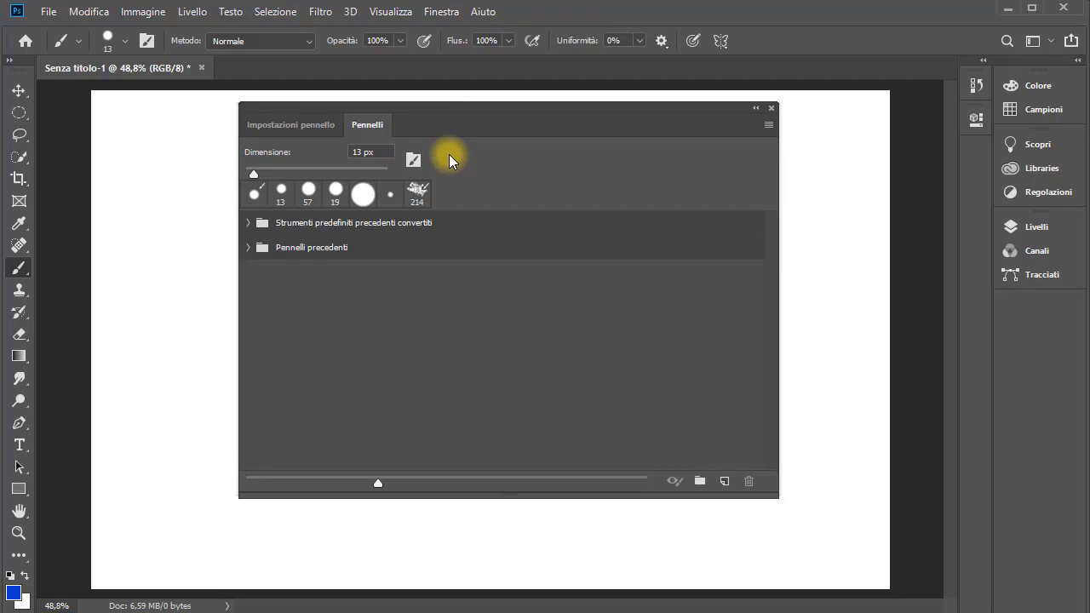
{"action": "left_click", "coordinate": [272, 130]}
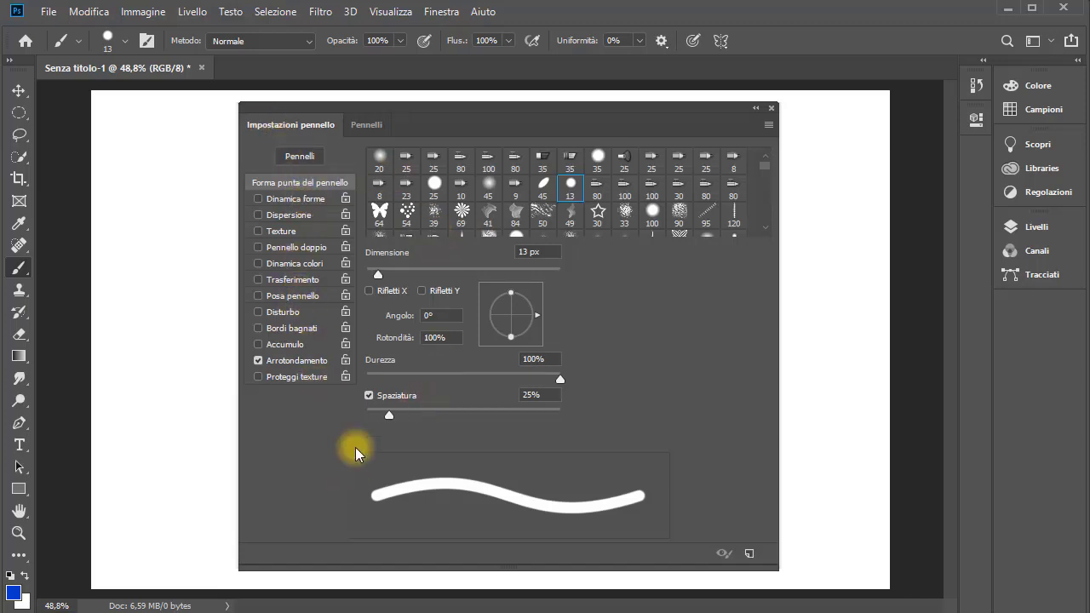
{"action": "left_click", "coordinate": [367, 126]}
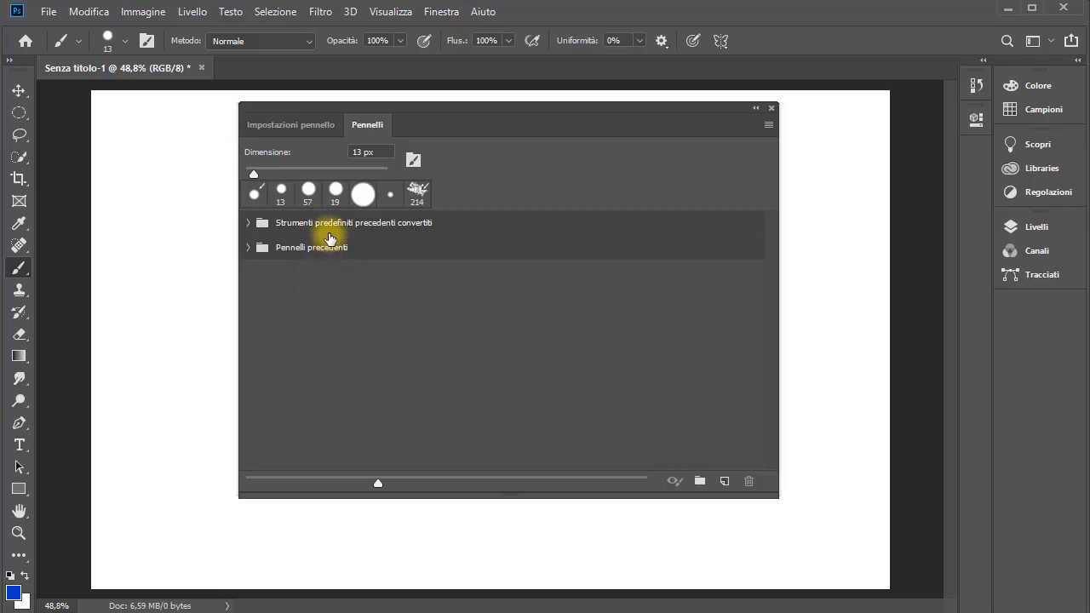
Step: Create a new brush group named Gruppo 1 in the Brushes panel
{"action": "left_click", "coordinate": [769, 129]}
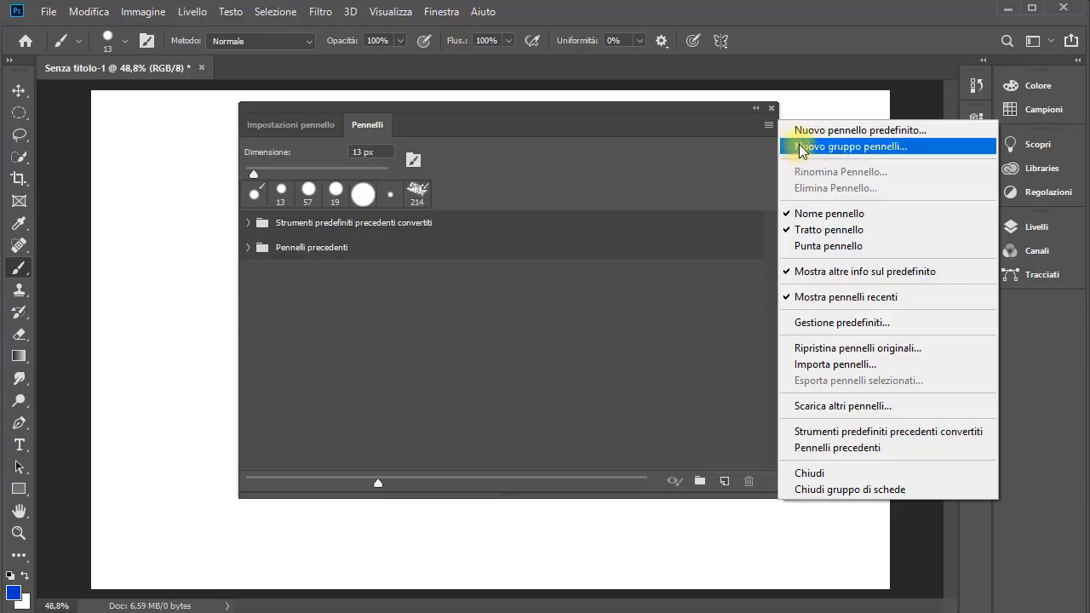
{"action": "left_click", "coordinate": [803, 149]}
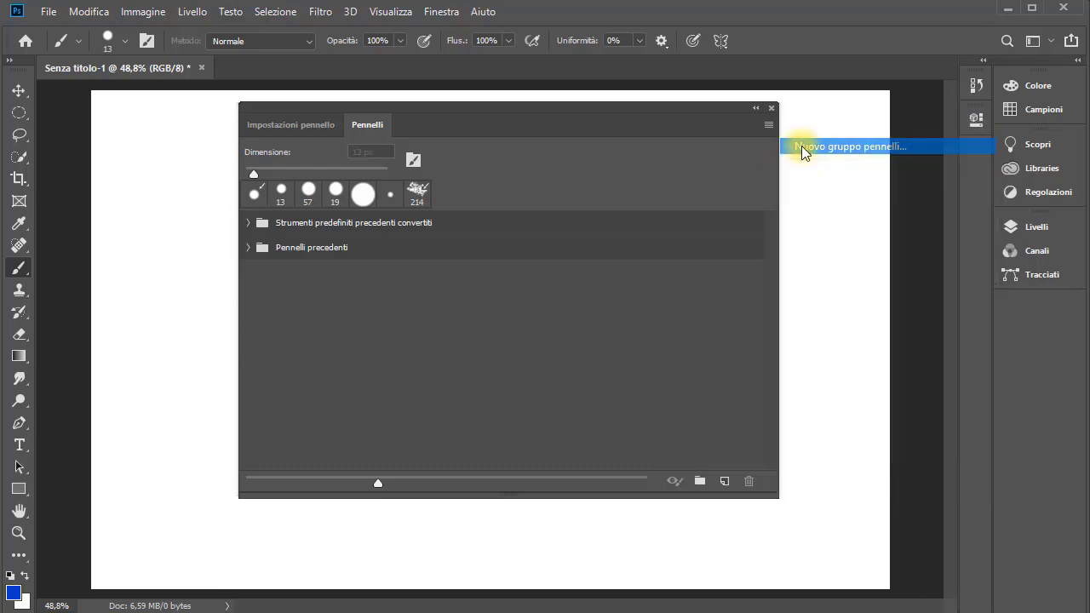
{"action": "left_click", "coordinate": [619, 251]}
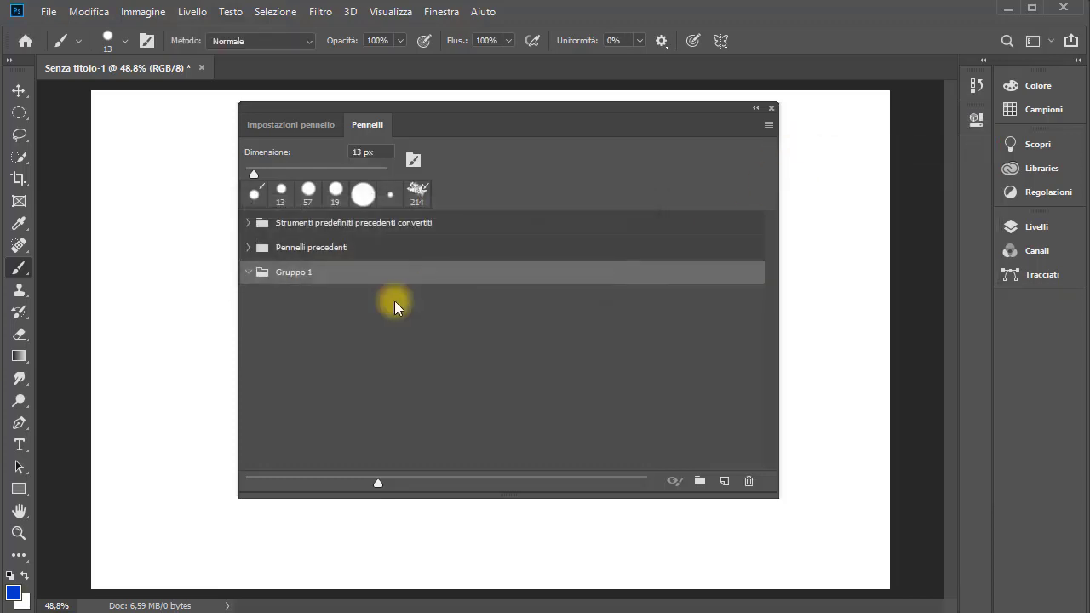
Step: Create a second brush group, Gruppo 2, and nest it inside Gruppo 1
{"action": "left_click", "coordinate": [768, 125]}
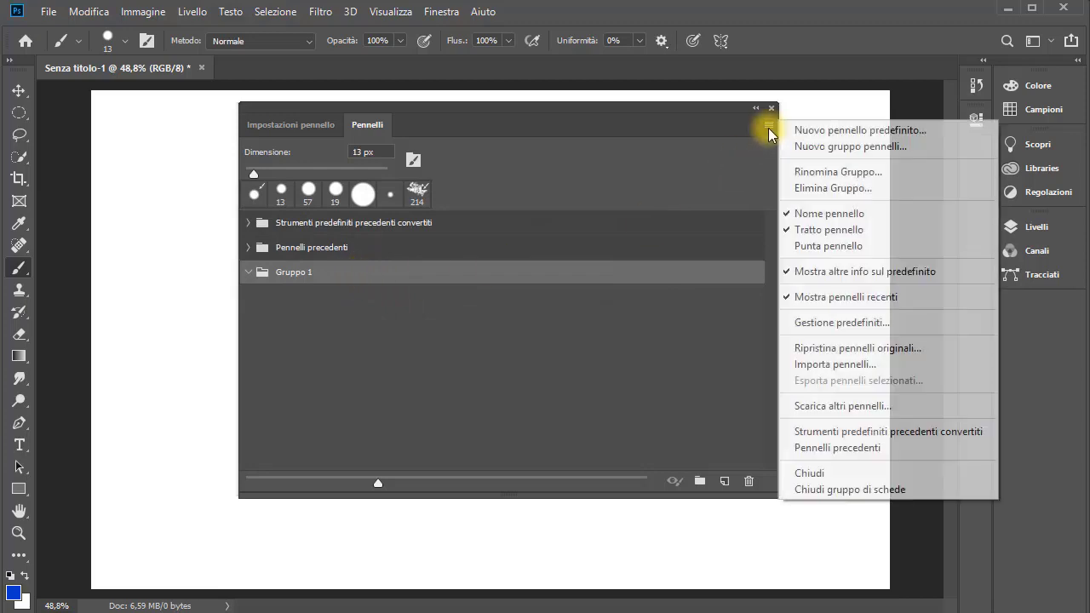
{"action": "left_click", "coordinate": [810, 148]}
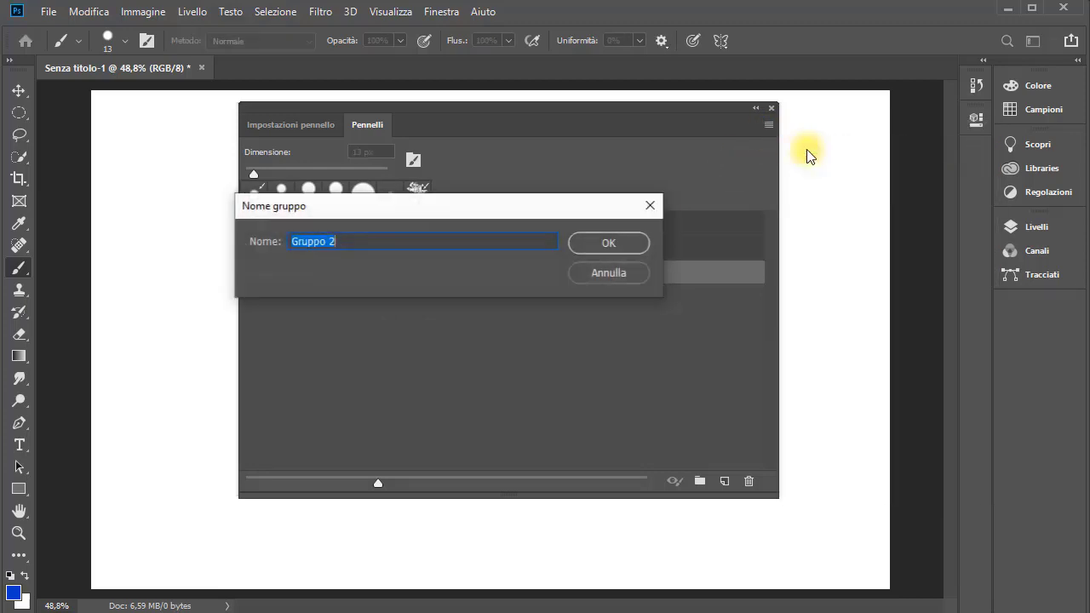
{"action": "left_click", "coordinate": [593, 250]}
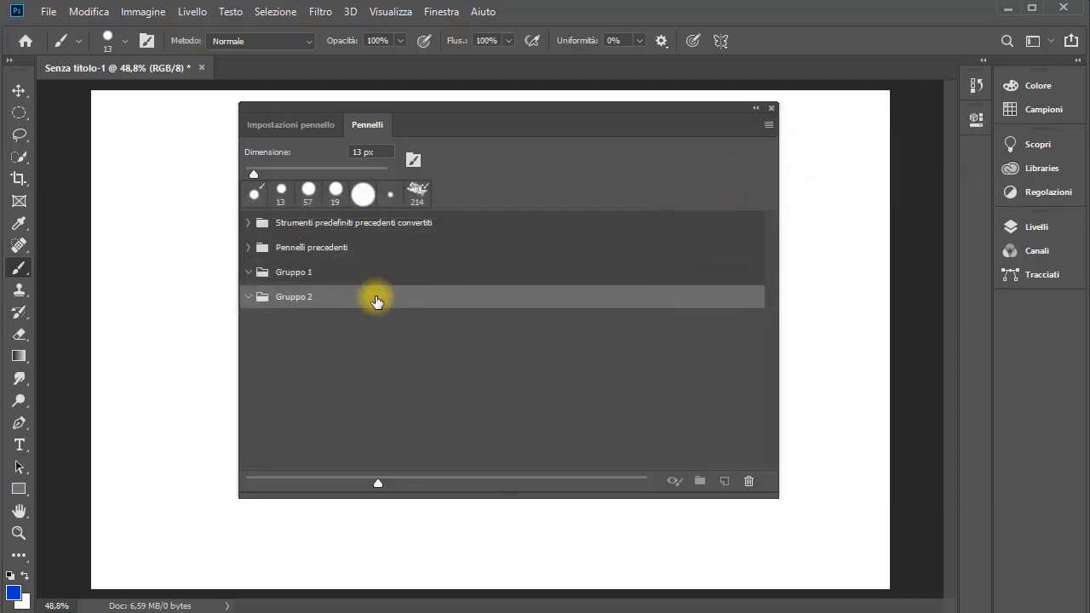
{"action": "left_click_drag", "start_coordinate": [377, 301], "coordinate": [384, 275]}
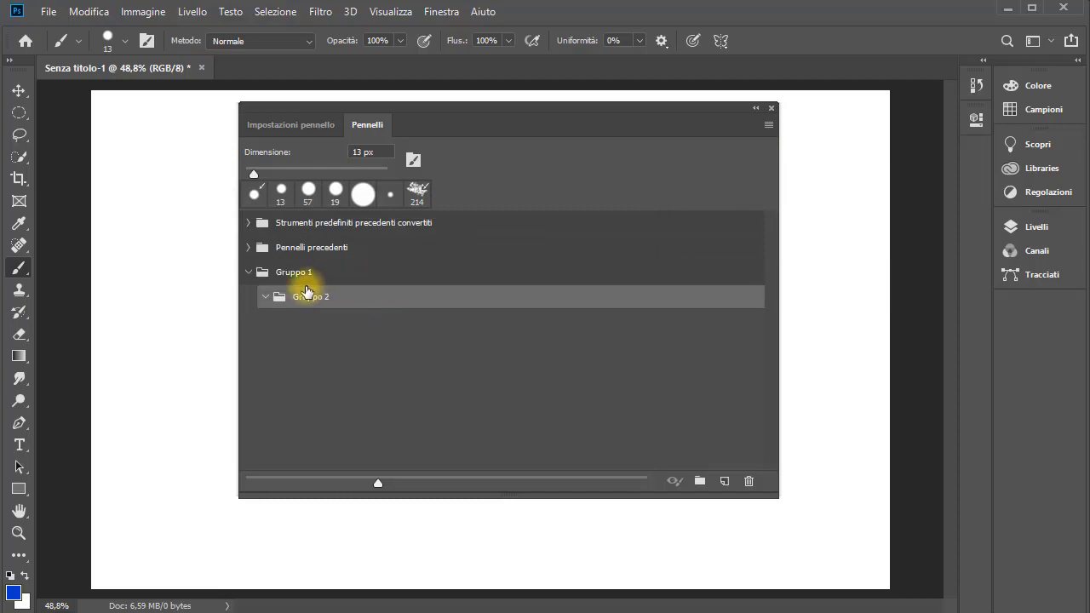
{"action": "left_click", "coordinate": [247, 272]}
{"action": "left_click", "coordinate": [247, 272]}
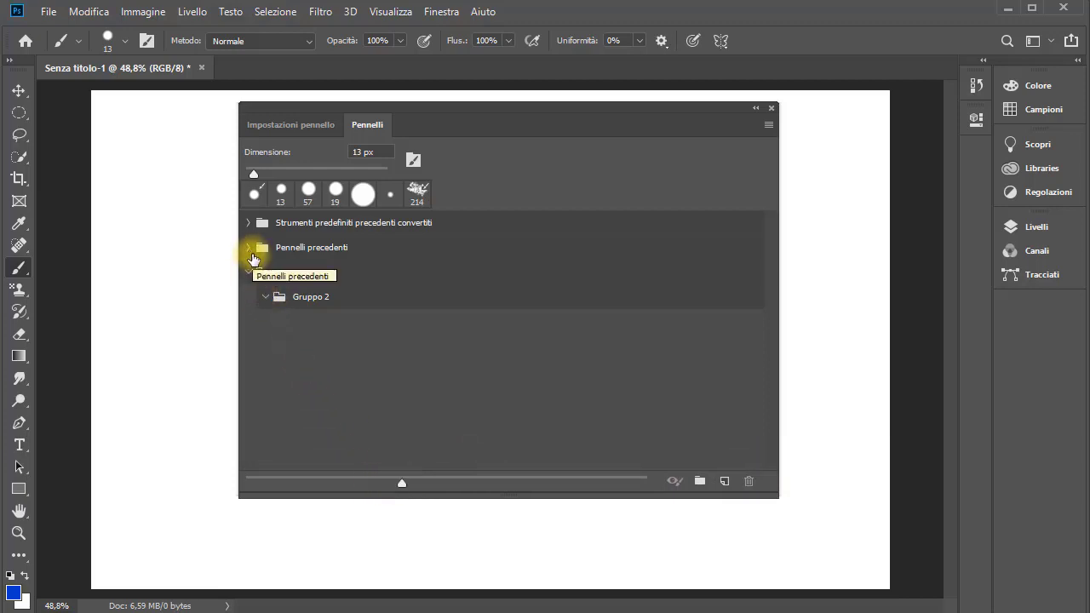
Step: Restore the original default brushes with Ripristina pennelli originali
{"action": "left_click", "coordinate": [767, 128]}
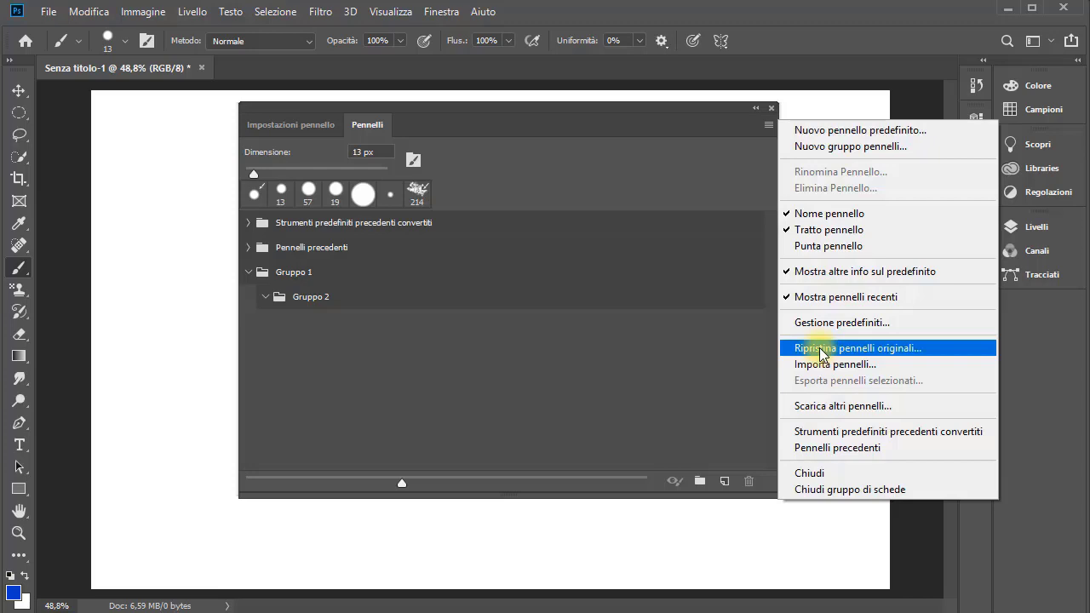
{"action": "left_click", "coordinate": [822, 348]}
{"action": "left_click", "coordinate": [478, 251]}
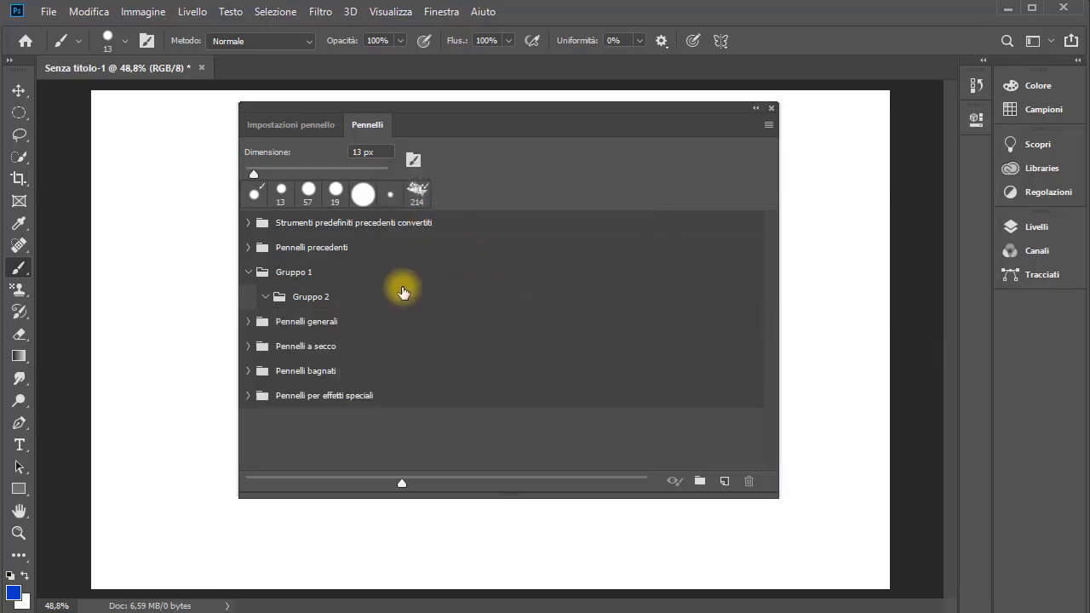
Step: Try the 25 px charcoal brush from Pennelli a secco, then revert to the round 13 px brush
{"action": "left_click", "coordinate": [249, 346]}
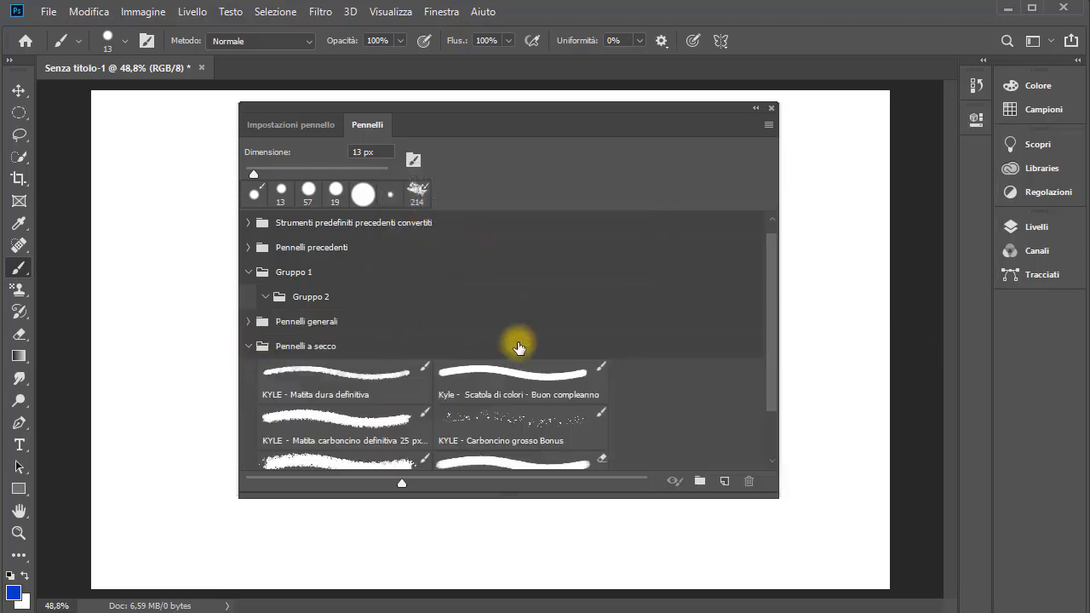
{"action": "scroll", "coordinate": [519, 347], "scroll_direction": "down", "scroll_amount": 2}
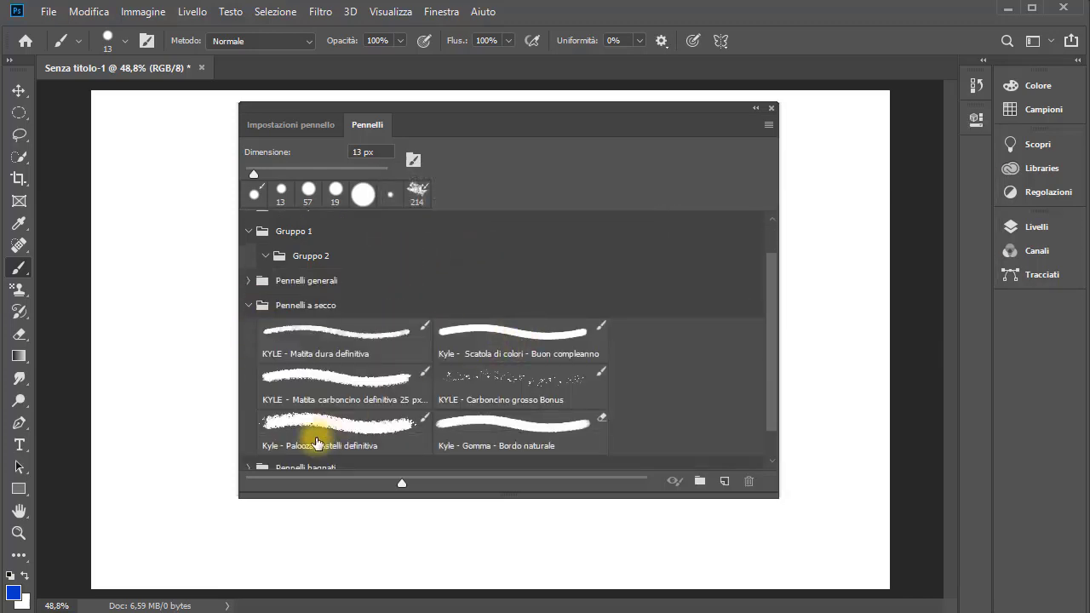
{"action": "left_click", "coordinate": [332, 395]}
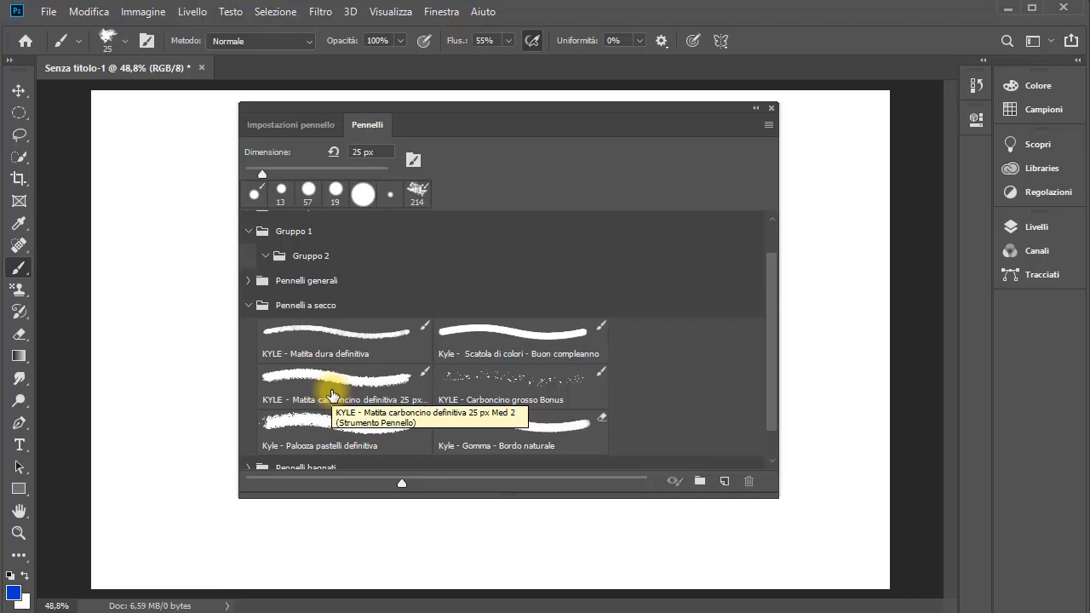
{"action": "key", "text": "comma"}
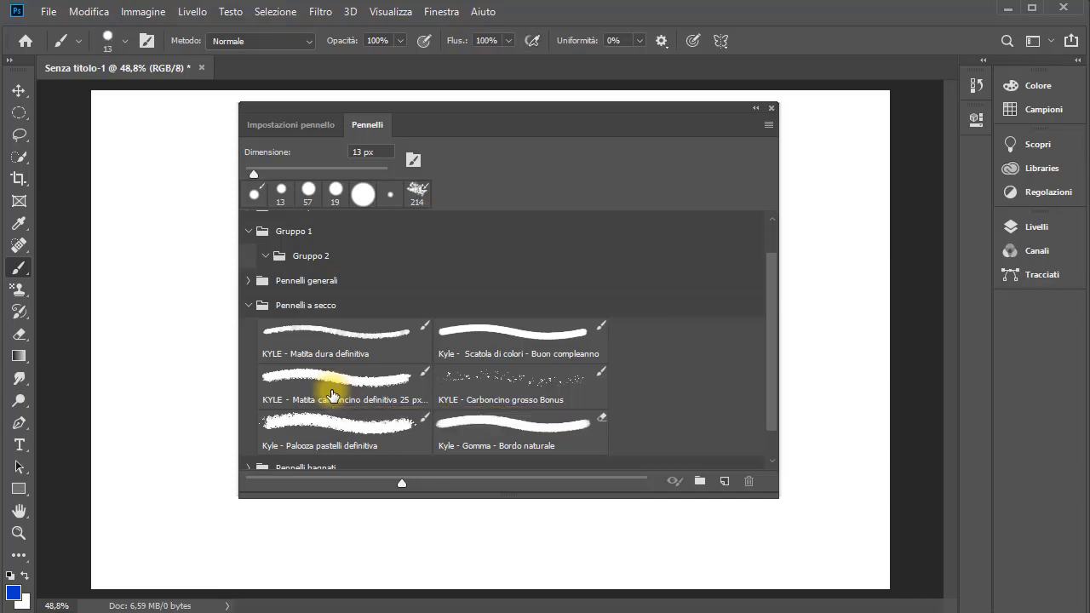
Step: Open Importa pennelli and cancel without importing any brushes
{"action": "left_click", "coordinate": [767, 123]}
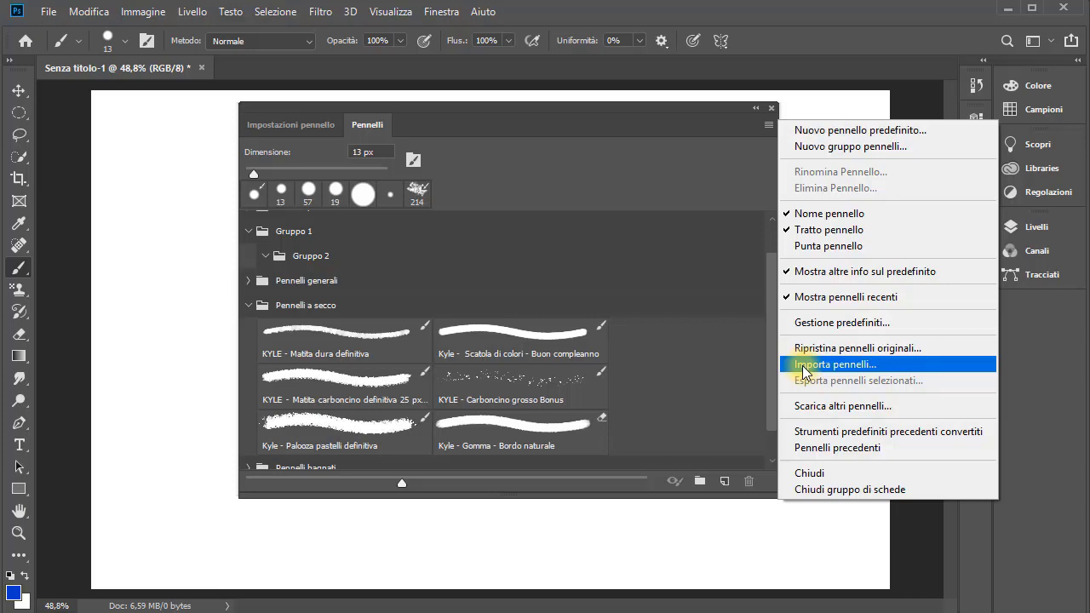
{"action": "left_click", "coordinate": [802, 365]}
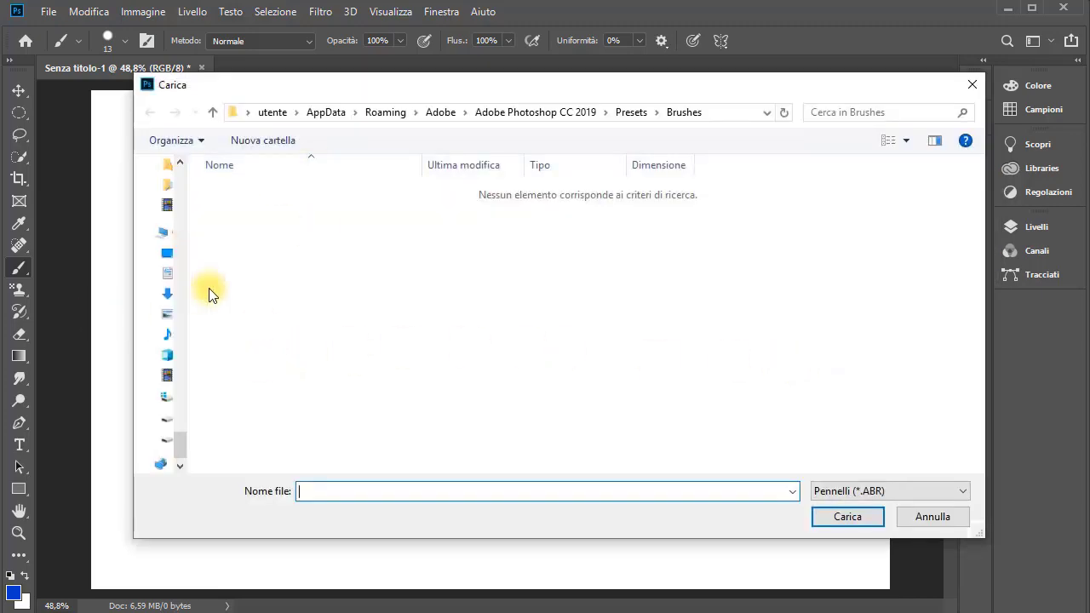
{"action": "left_click", "coordinate": [919, 514]}
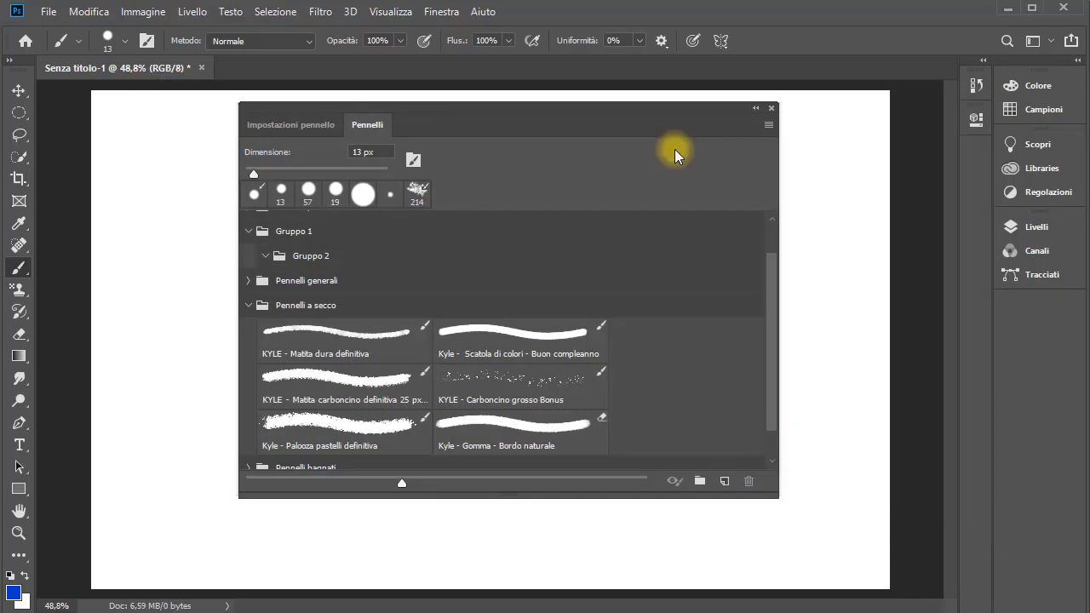
{"action": "left_click", "coordinate": [768, 126]}
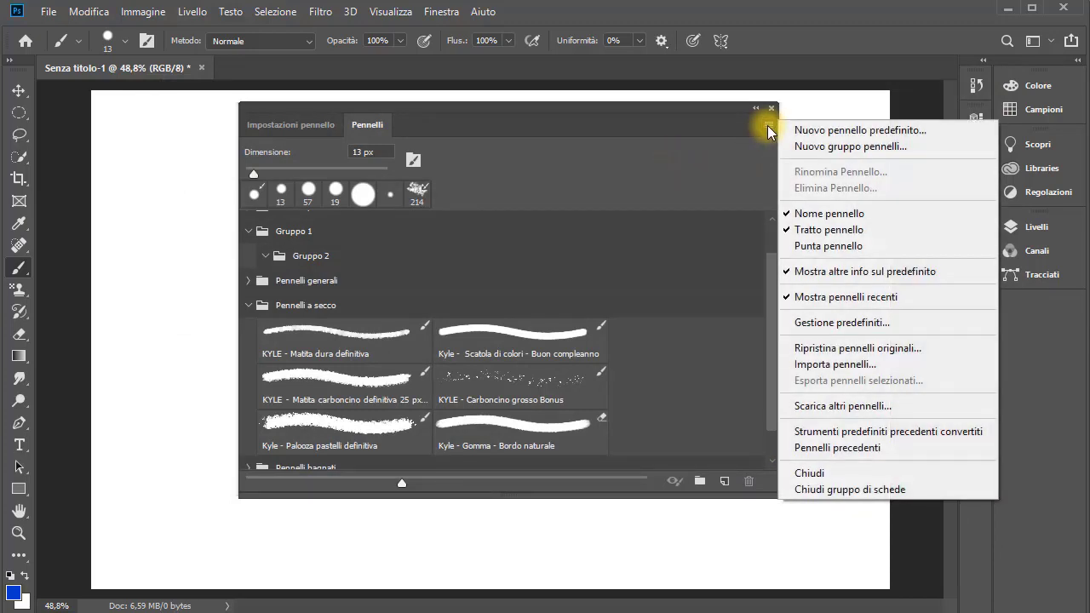
Step: Open Gestione predefiniti and select all eight brushes in the Pennelli generali group
{"action": "left_click", "coordinate": [802, 321]}
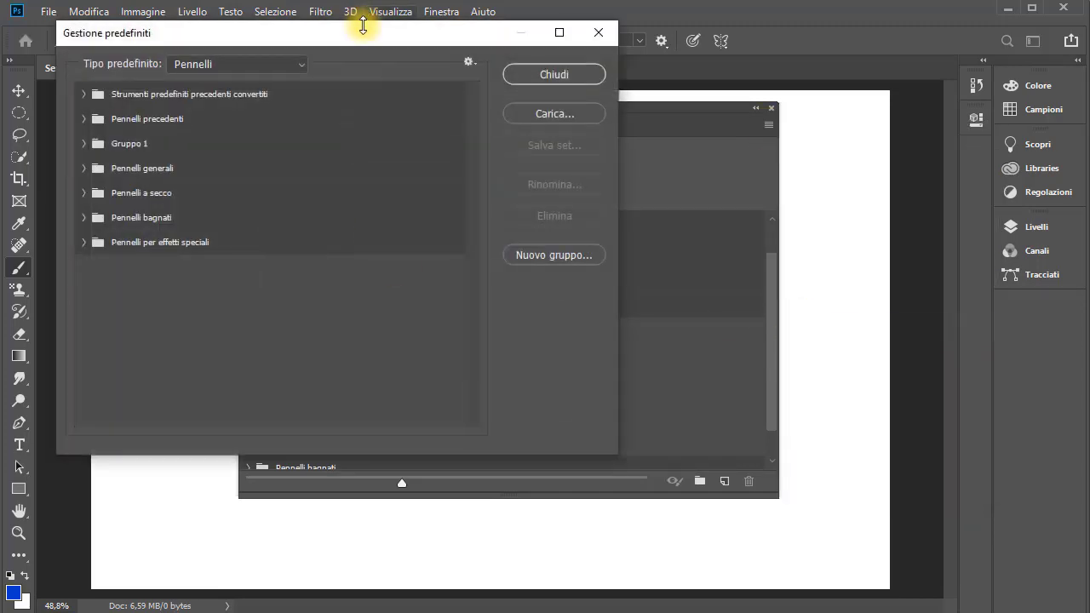
{"action": "mouse_move", "coordinate": [367, 36]}
{"action": "left_mouse_down"}
{"action": "mouse_move", "coordinate": [614, 38]}
{"action": "mouse_move", "coordinate": [567, 105]}
{"action": "left_mouse_up"}
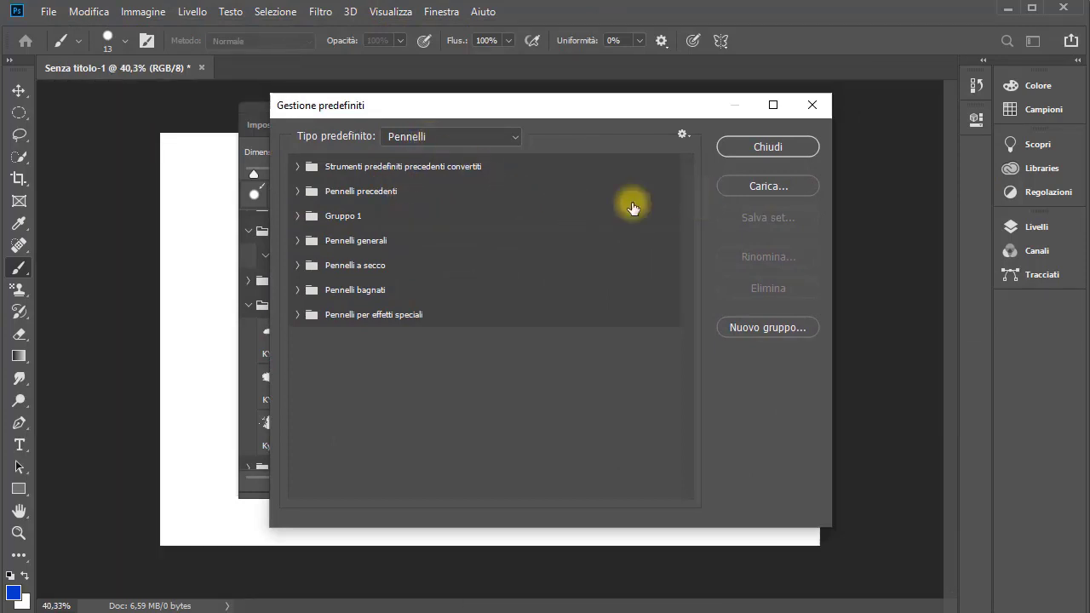
{"action": "left_click", "coordinate": [300, 242]}
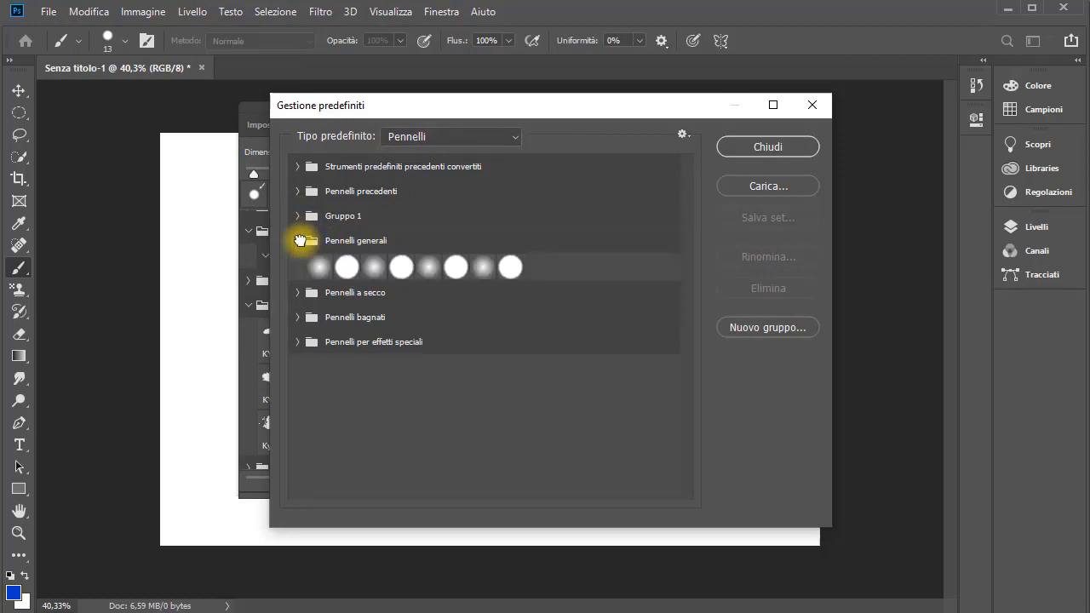
{"action": "left_click", "coordinate": [346, 268]}
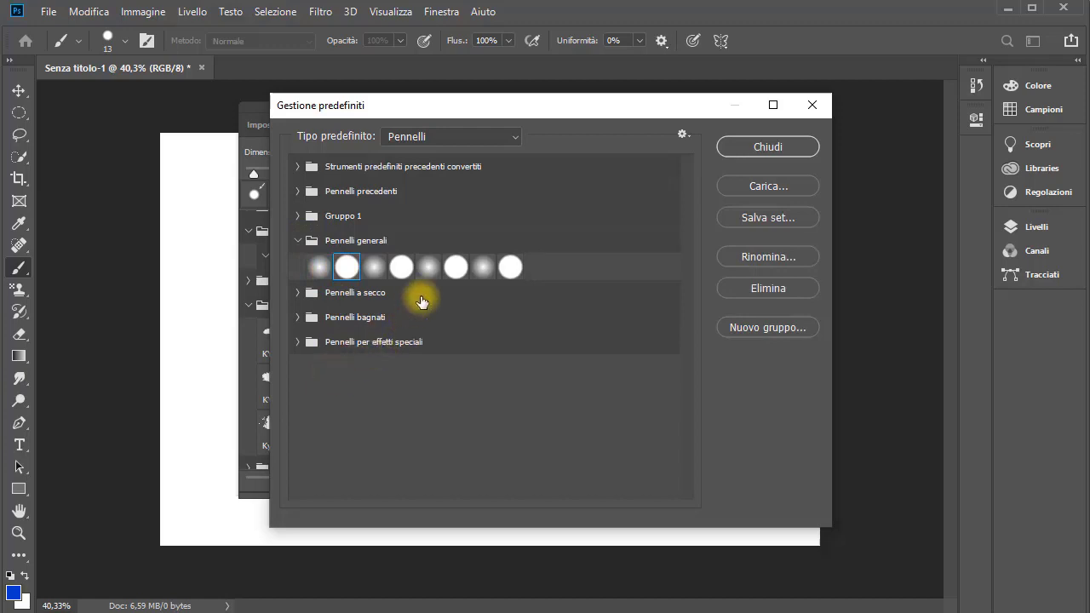
{"action": "left_click", "coordinate": [469, 271], "text": "ctrl"}
{"action": "left_click", "coordinate": [319, 269]}
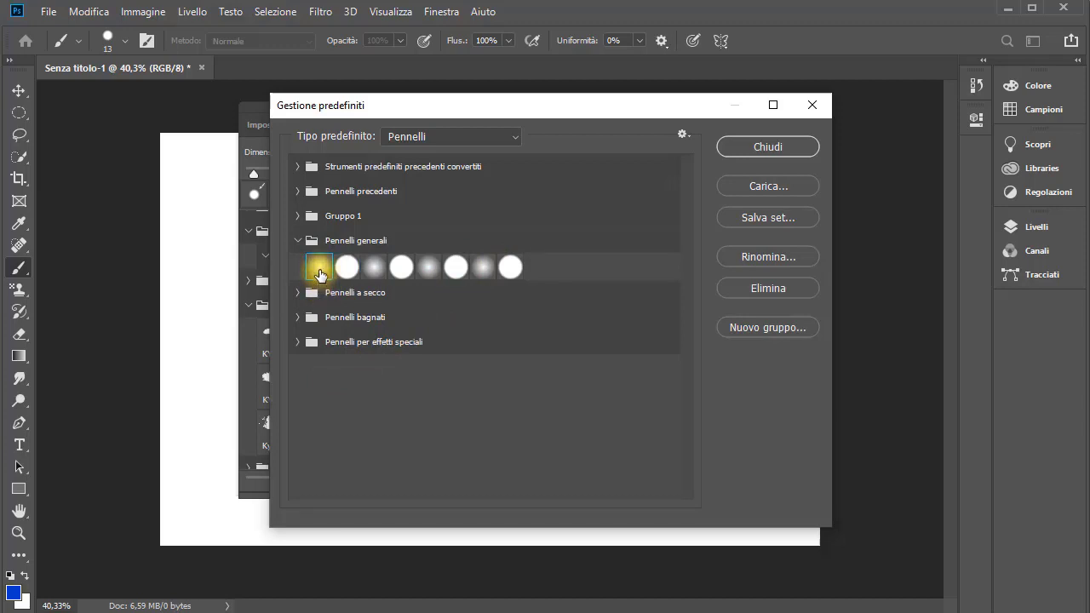
{"action": "left_click", "coordinate": [510, 268], "text": "shift"}
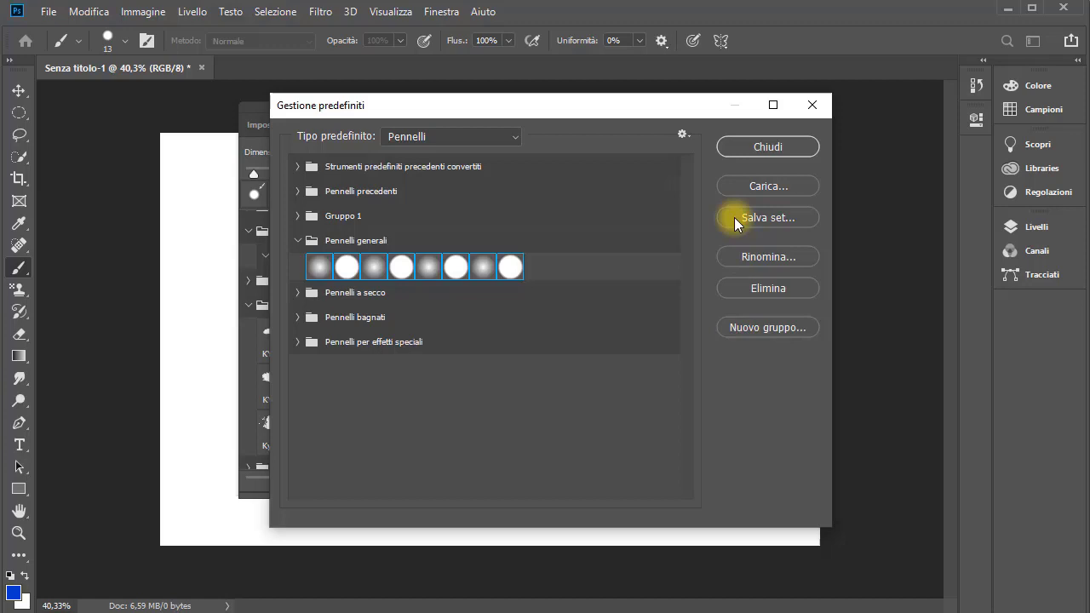
Step: Try saving the selected brushes as a set, then select the 50 px brush in Pennelli bagnati
{"action": "left_click", "coordinate": [734, 217]}
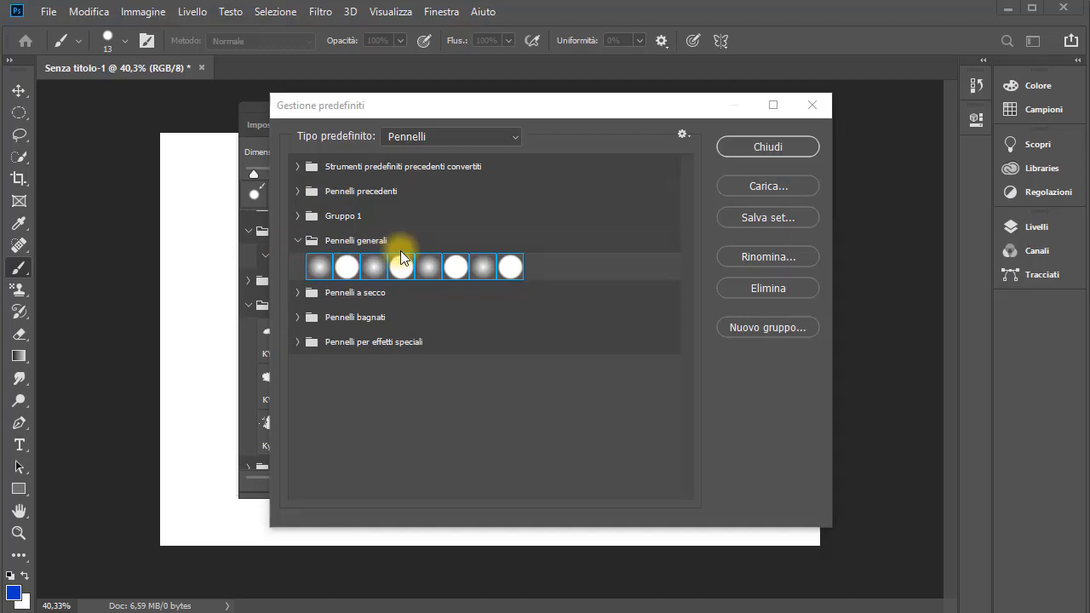
{"action": "left_click", "coordinate": [297, 317]}
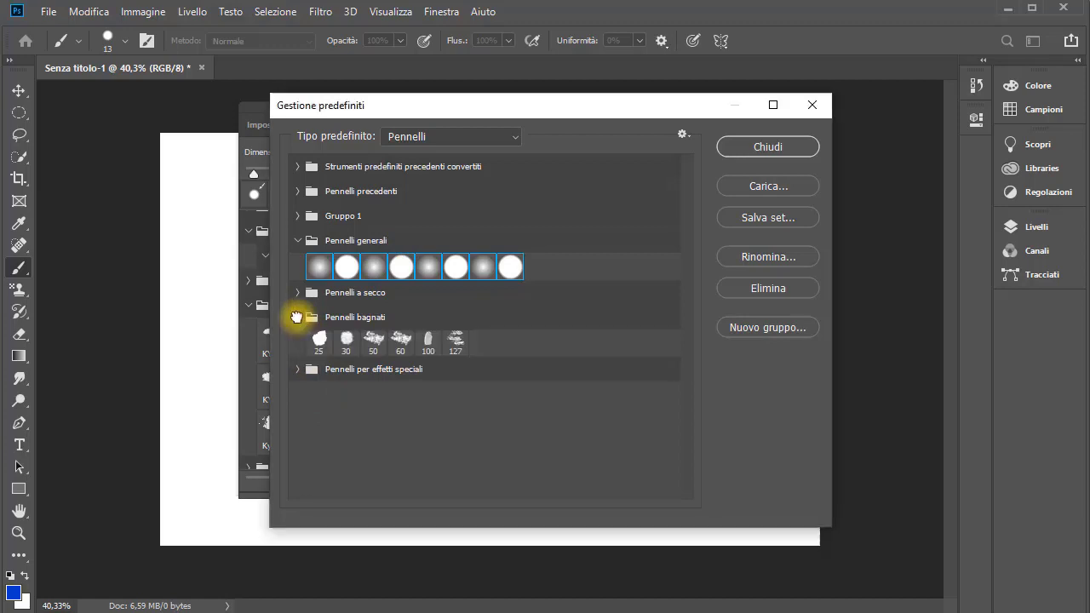
{"action": "left_click", "coordinate": [374, 344]}
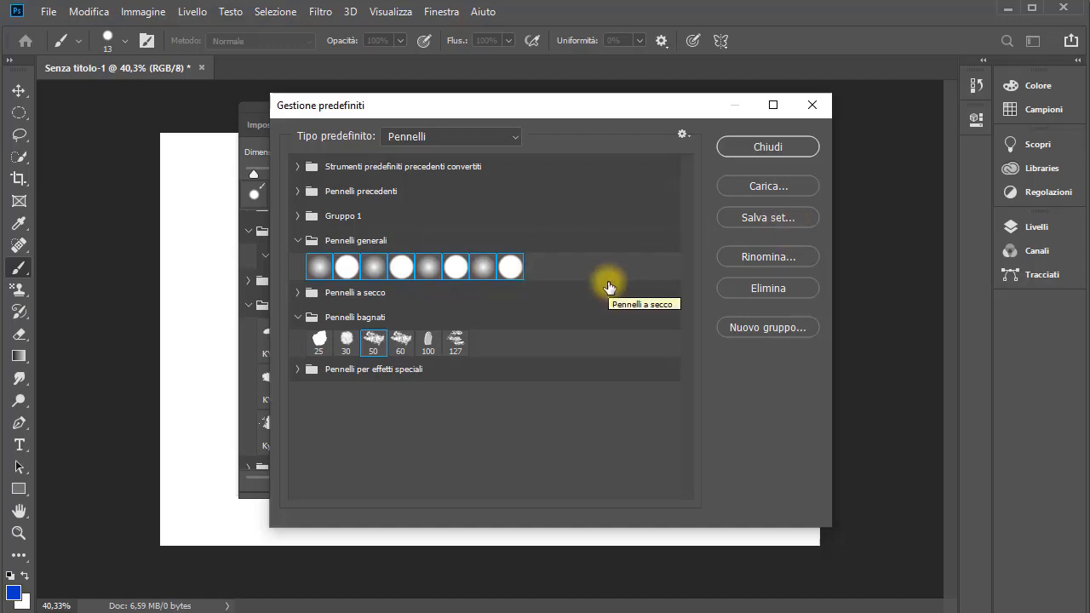
Step: Leave the Preset Manager and show the 13 px round tip (100% hardness, 25% spacing) in Brush Settings
{"action": "left_click", "coordinate": [763, 147]}
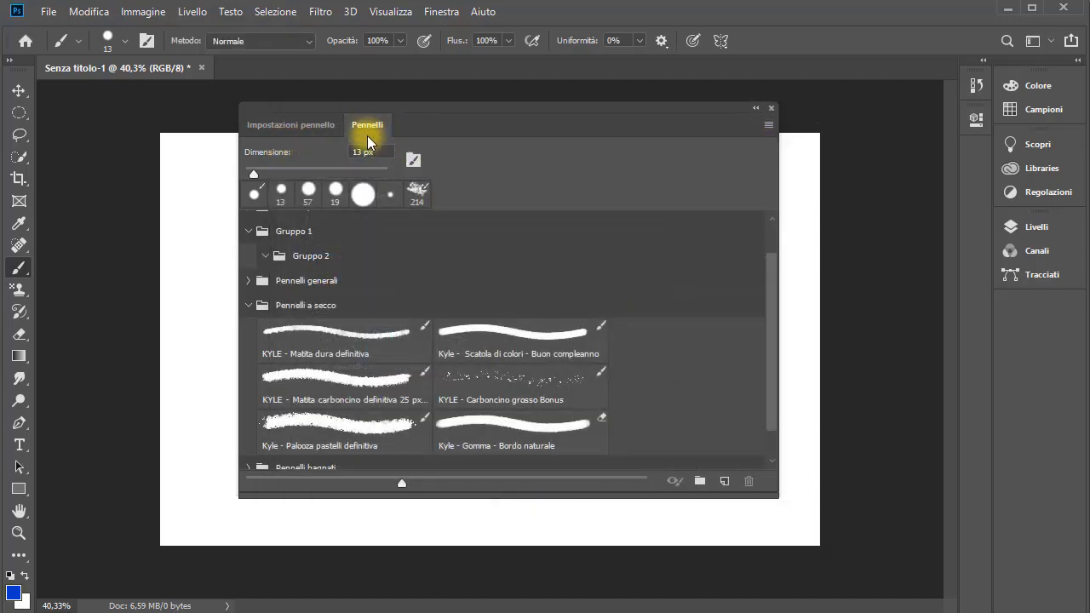
{"action": "left_click", "coordinate": [415, 163]}
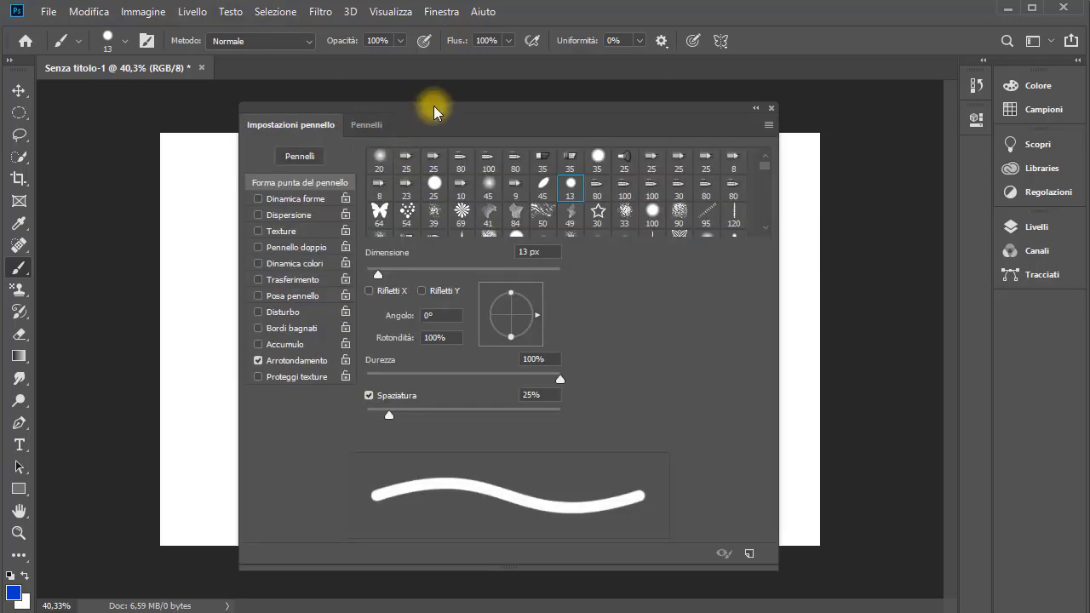
{"action": "left_click_drag", "start_coordinate": [433, 105], "coordinate": [431, 99]}
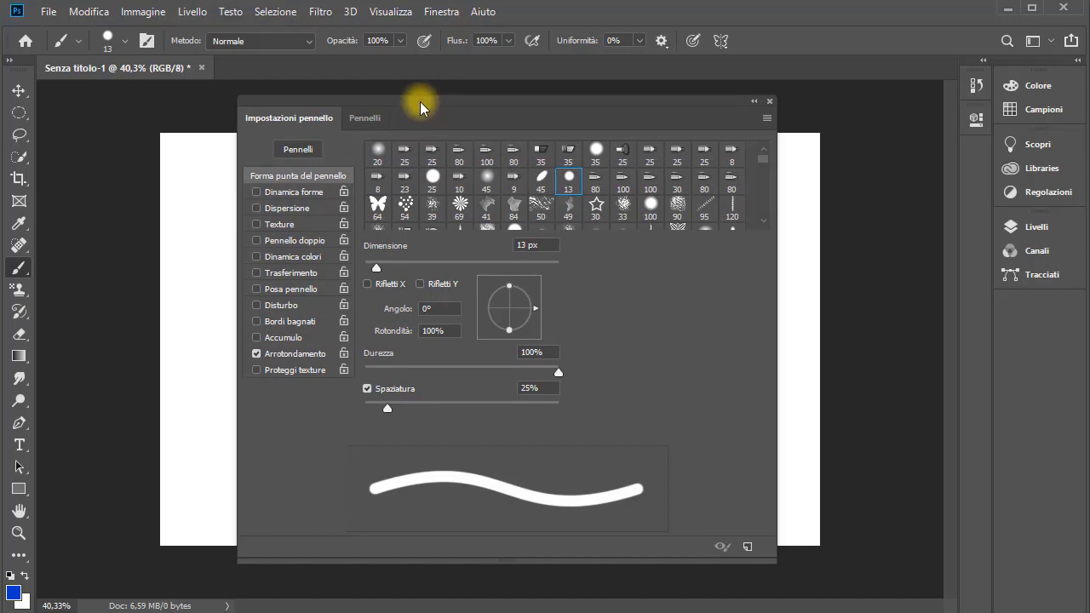